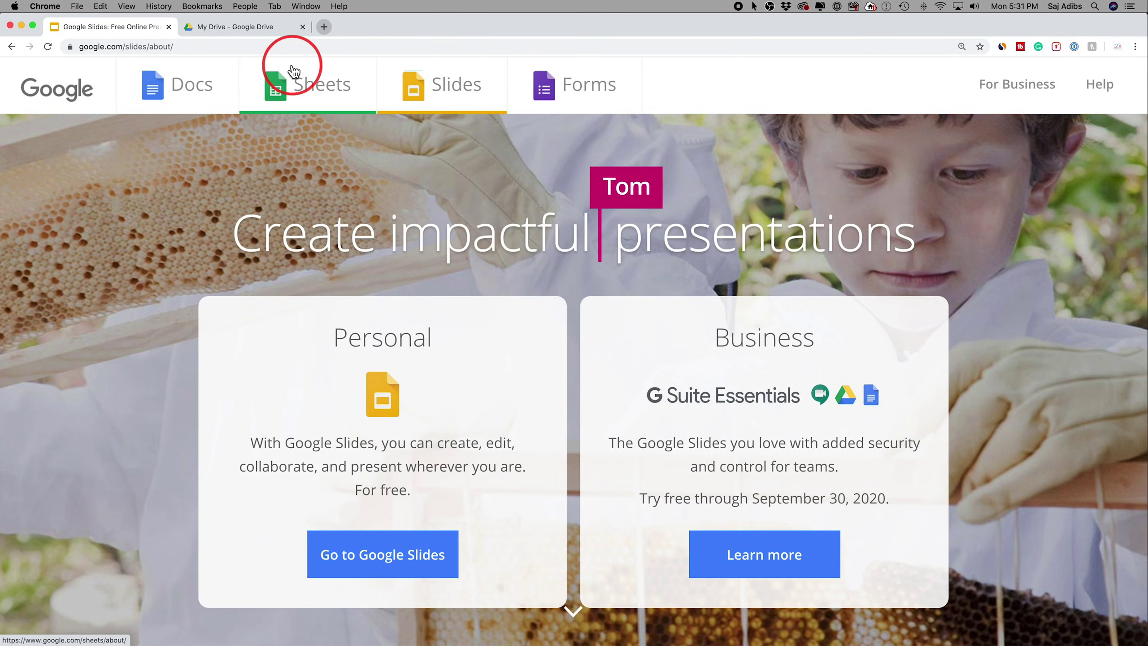
- Switch to the 'My Drive - Google Drive' browser tab
click(251, 28)
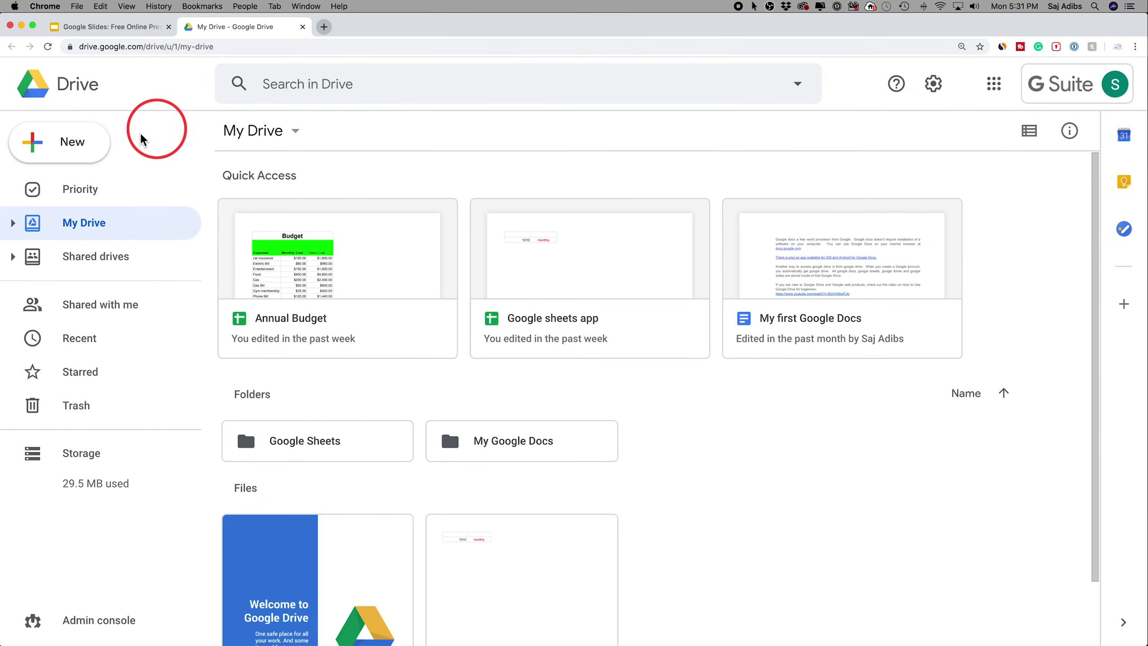
- Create a blank Google Slides presentation from Drive's New menu
click(77, 145)
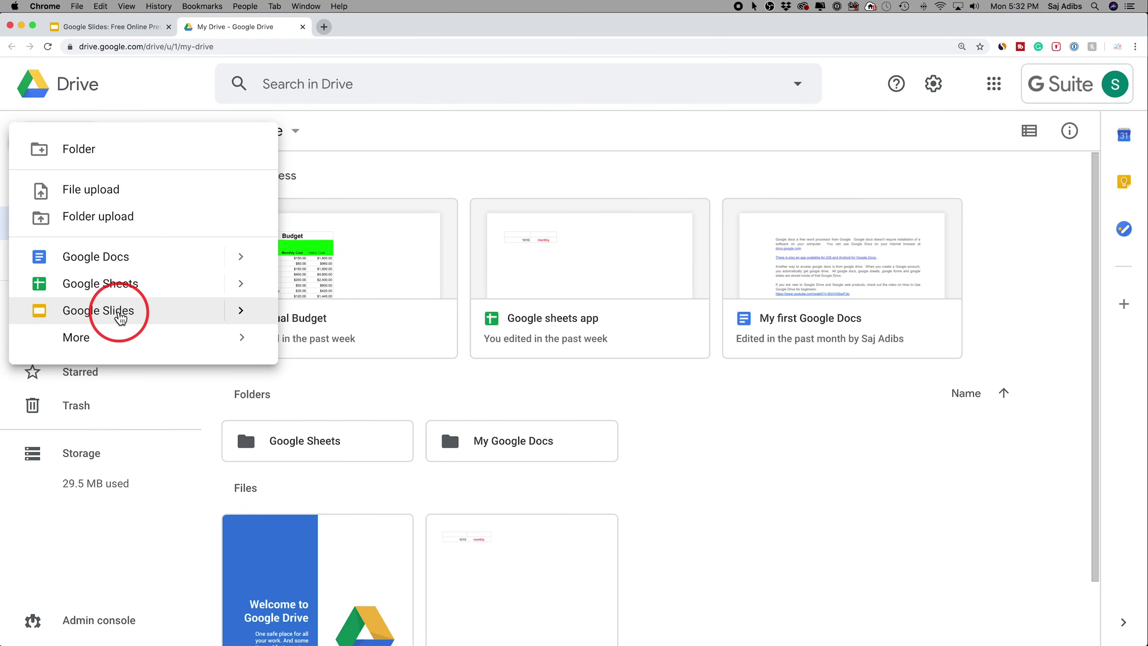
click(77, 103)
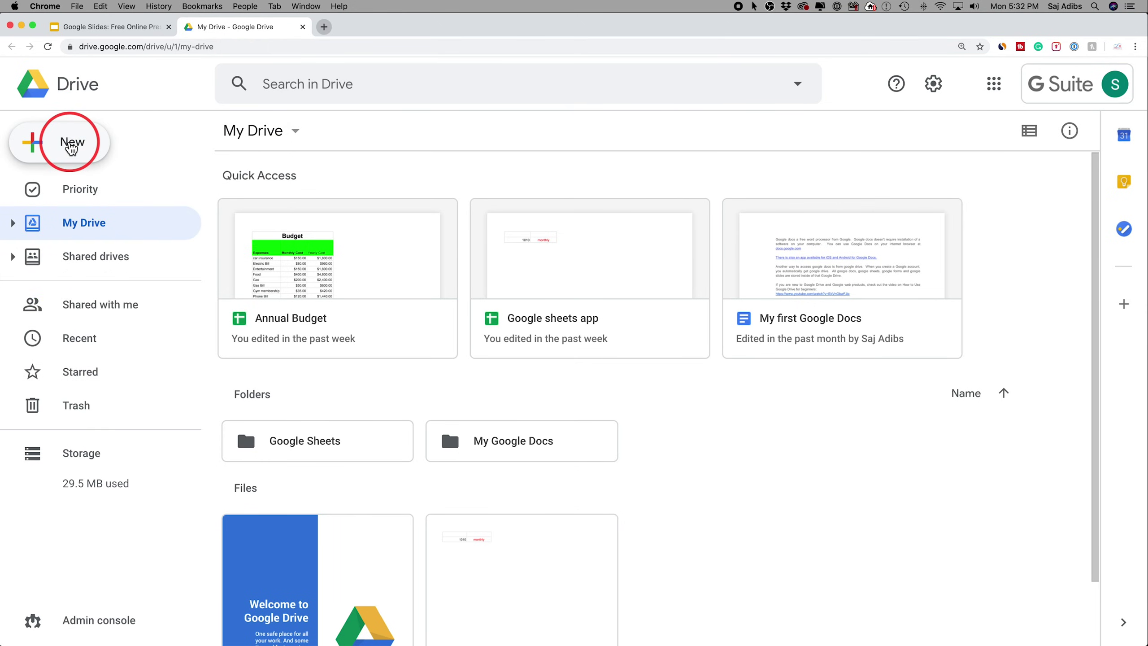
click(71, 147)
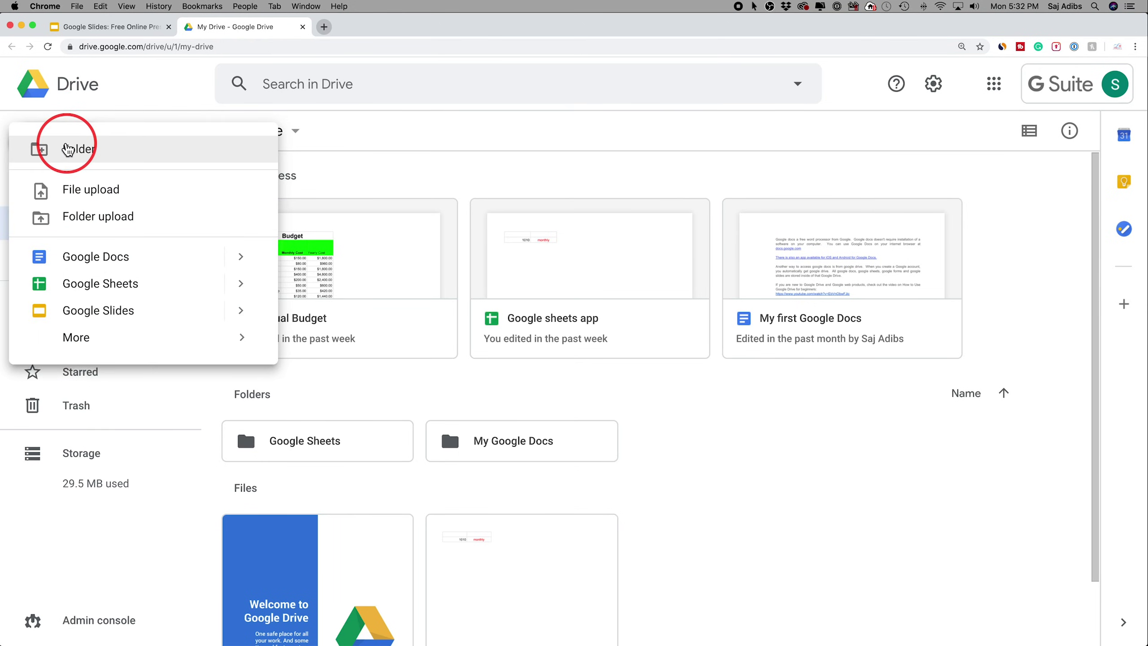
click(85, 312)
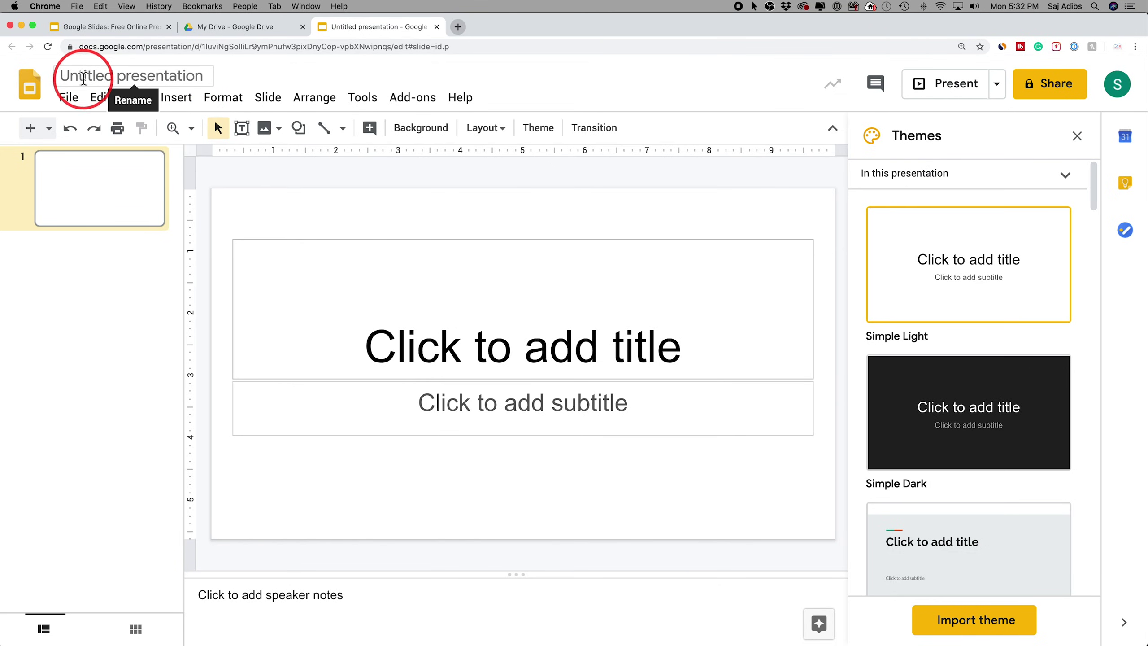
- Rename 'Untitled presentation' to 'Google Sliders For Beginners' and dismiss the tip
click(64, 76)
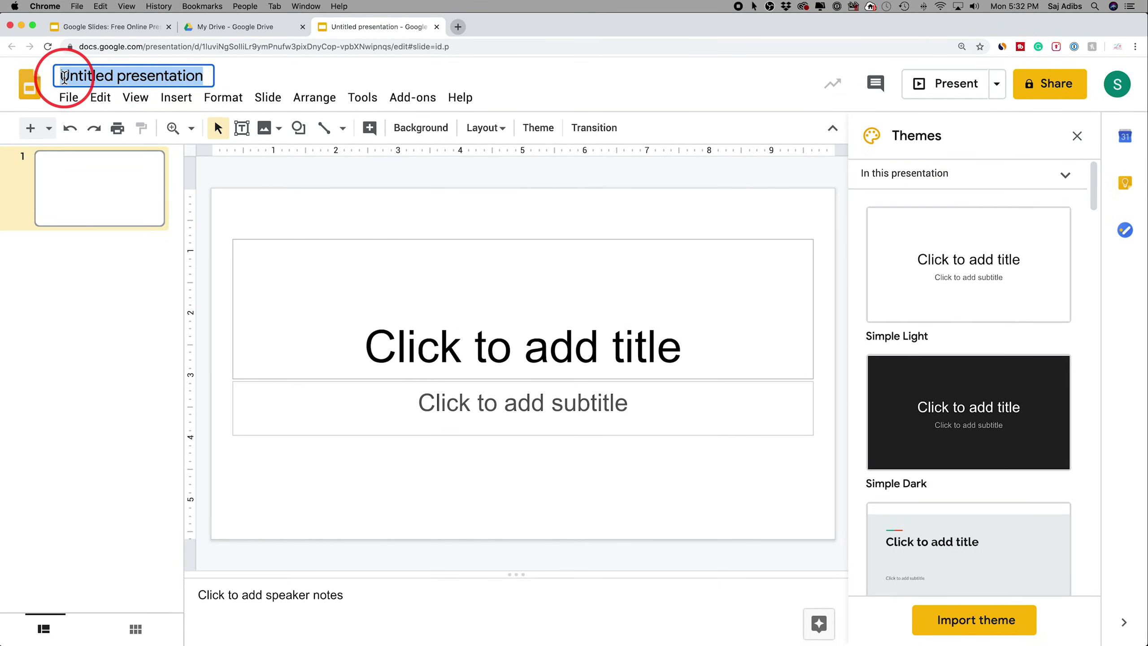
key(BackSpace)
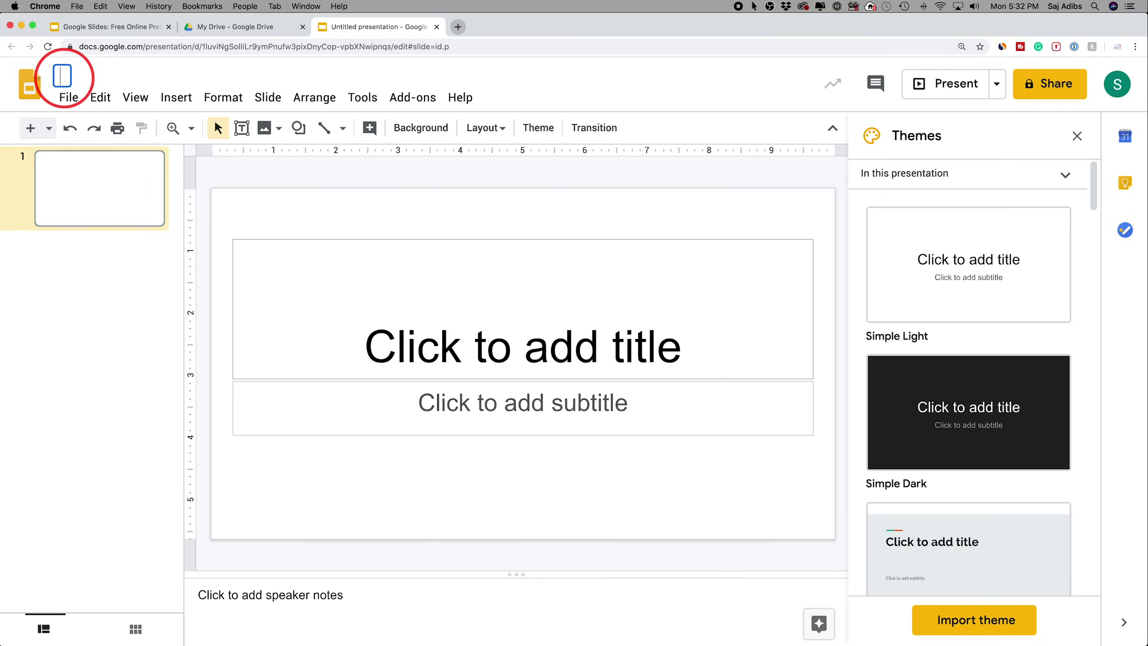
text(Google Sliders For Beginners)
key(Return)
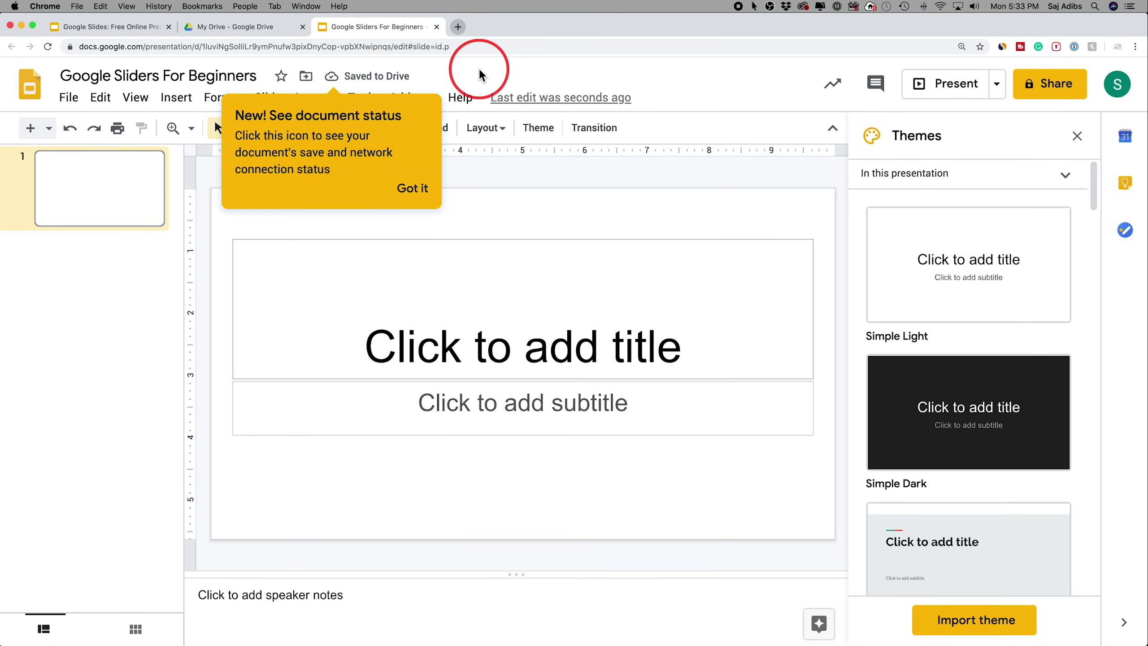
click(412, 187)
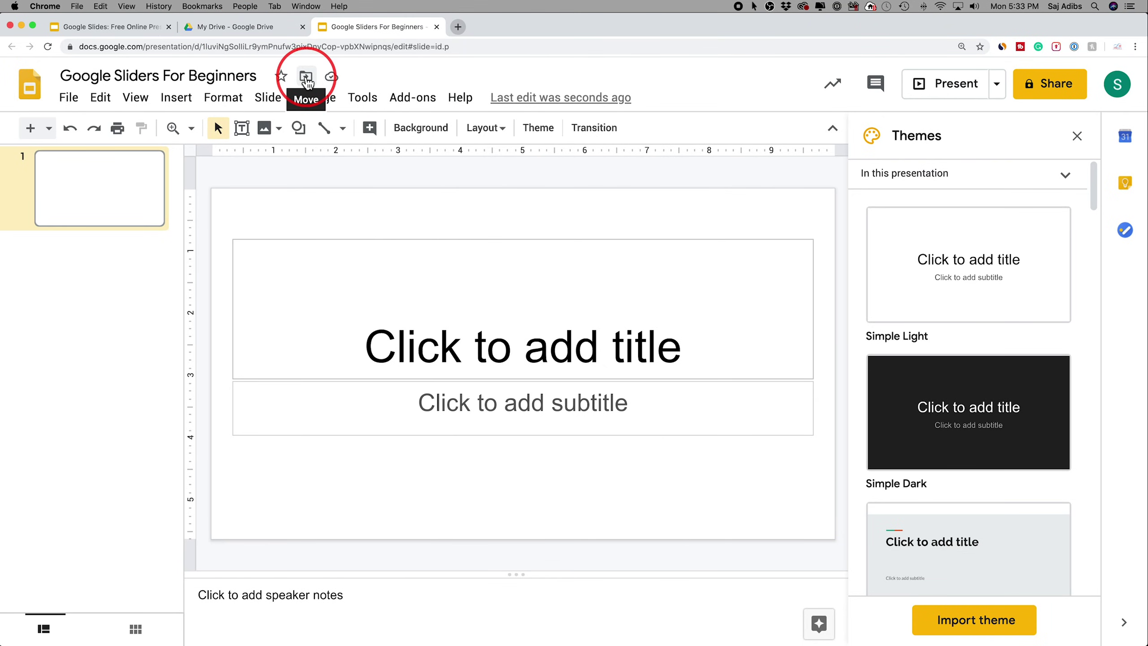
- Move the presentation into a new My Drive folder named 'Google Slides', then view My Drive
click(306, 77)
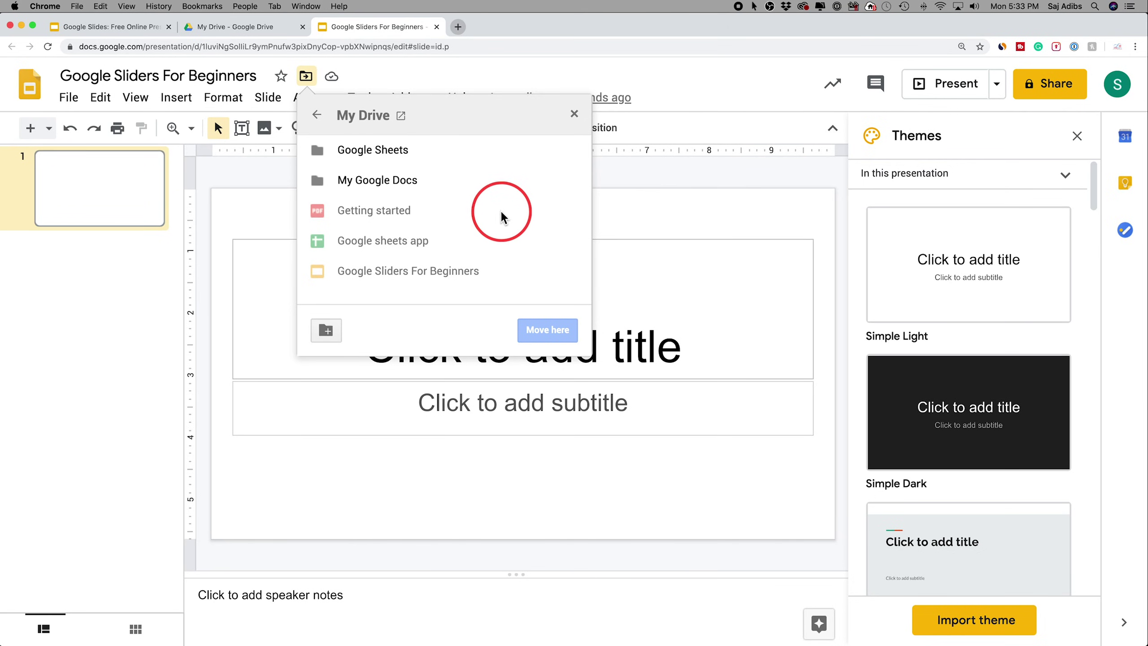
click(325, 337)
text(Google Slides)
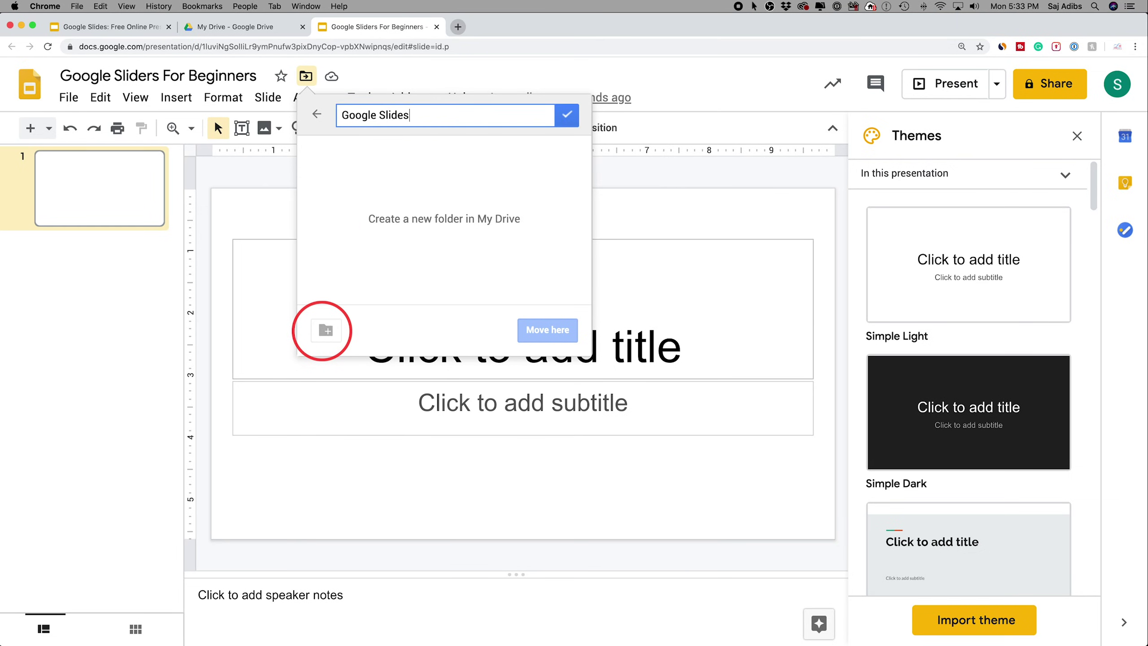
click(567, 116)
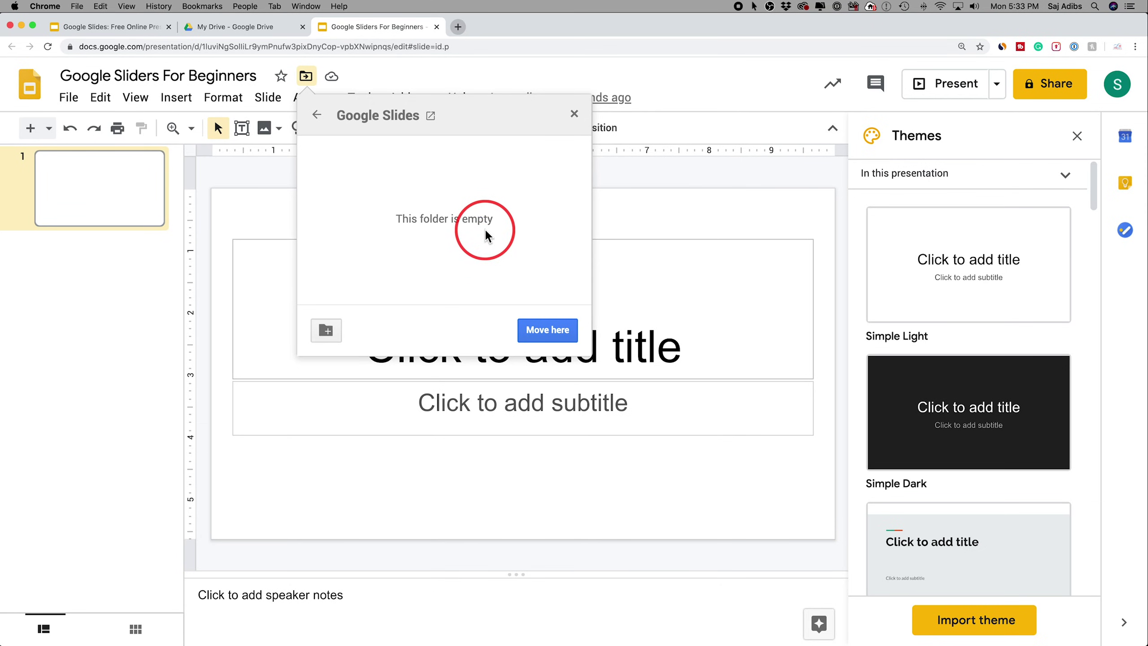
click(546, 332)
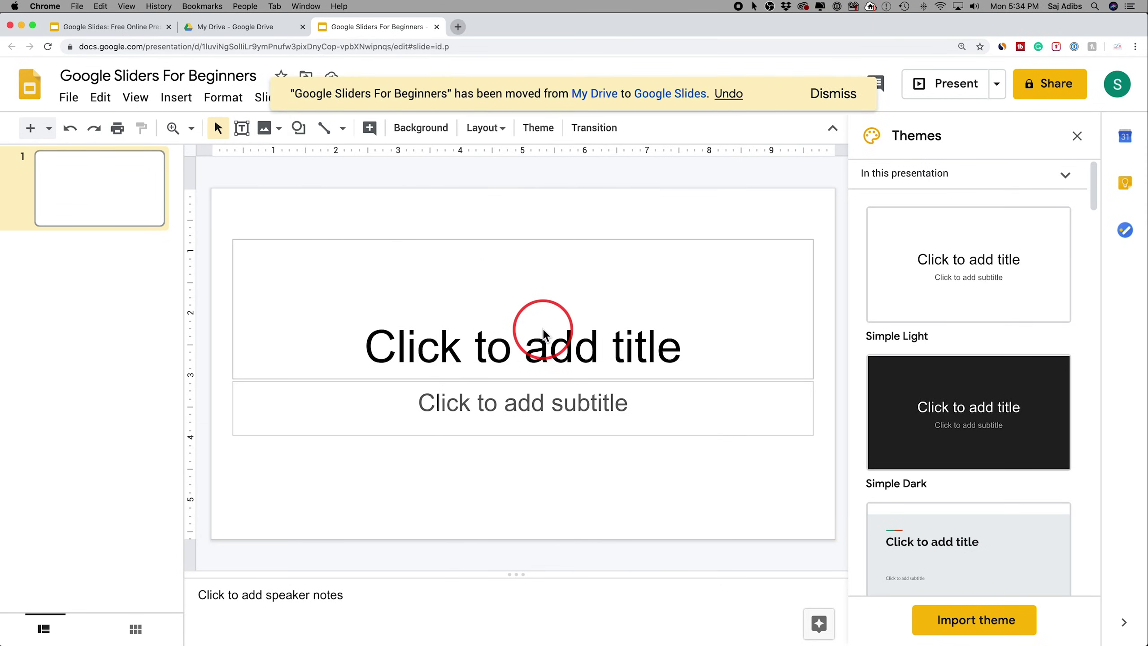
click(246, 31)
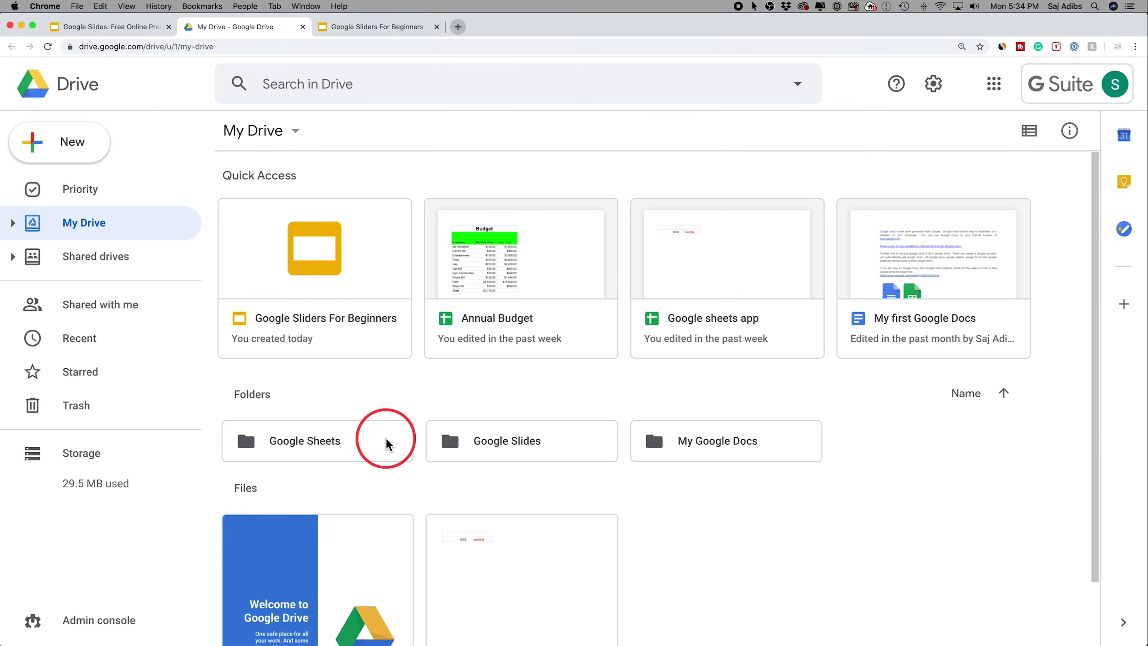
- Star 'Google Sliders For Beginners', check Drive's Starred page, then return to the presentation
click(375, 29)
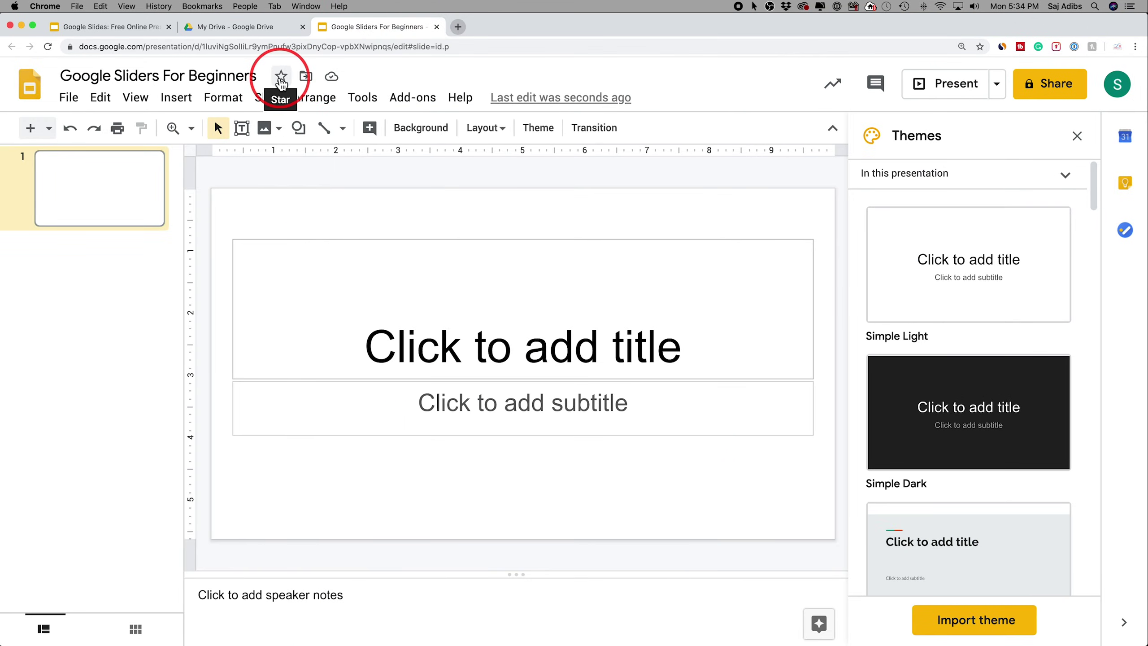
click(281, 77)
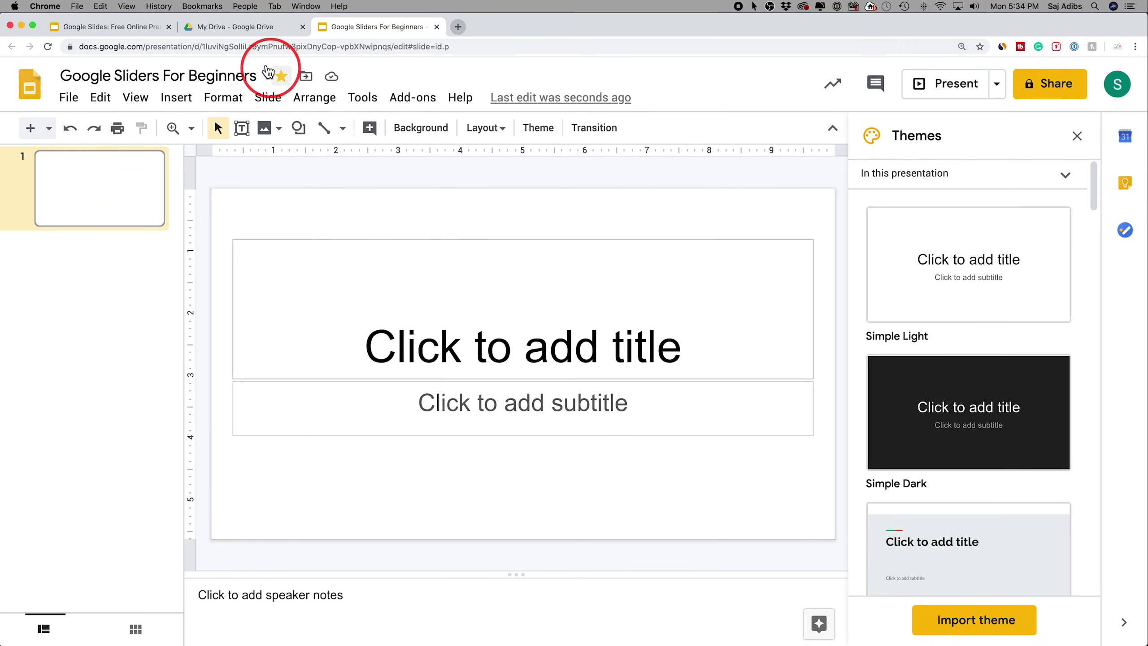
click(226, 29)
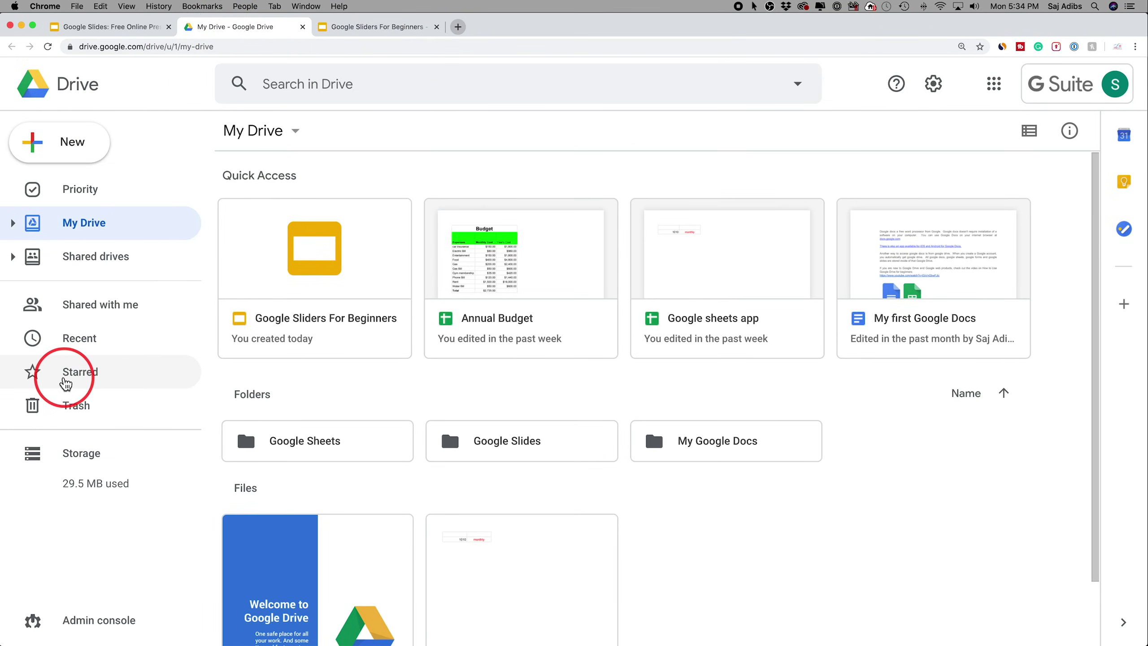
click(81, 380)
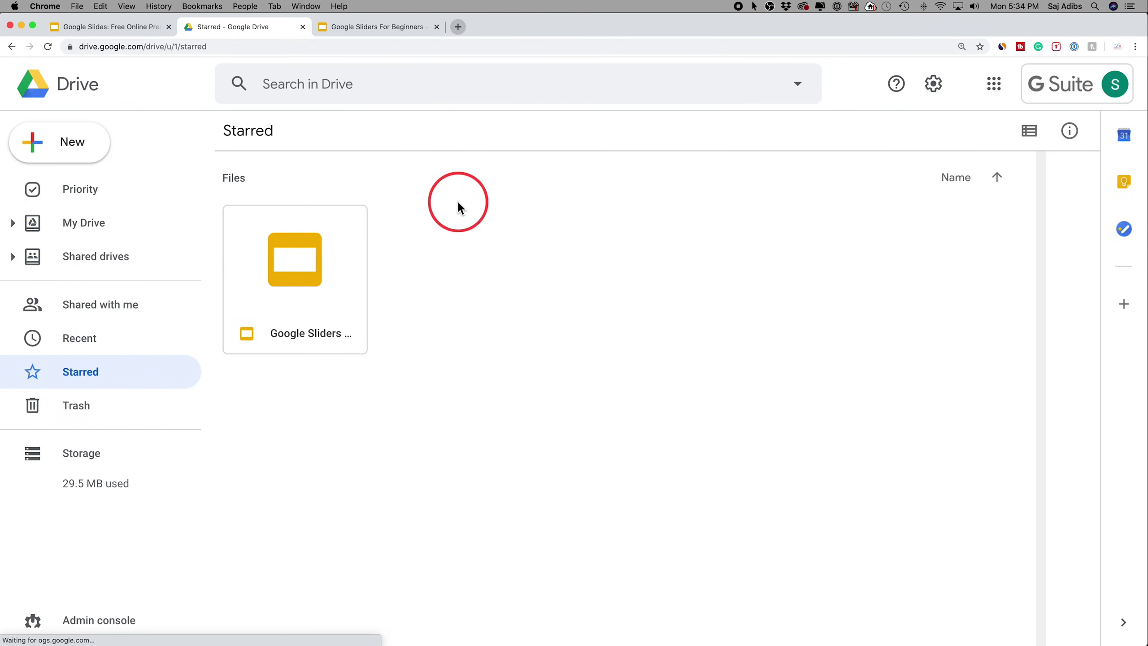
click(361, 28)
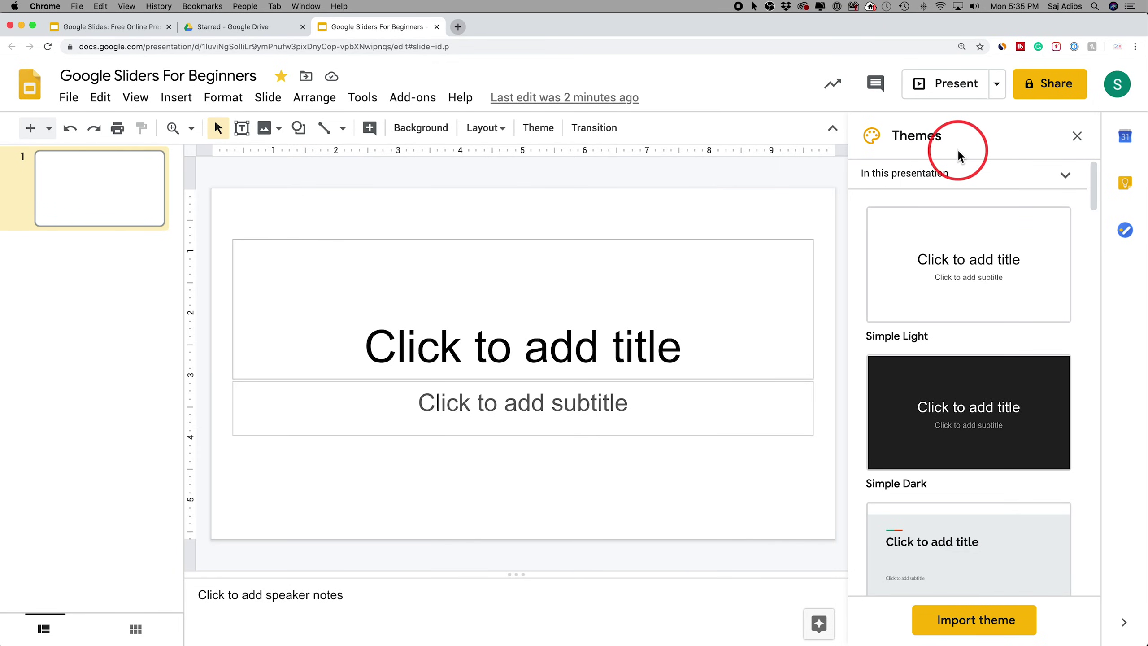
- Bring up the Themes panel, scroll through the list, and apply the Paradigm theme
click(1078, 136)
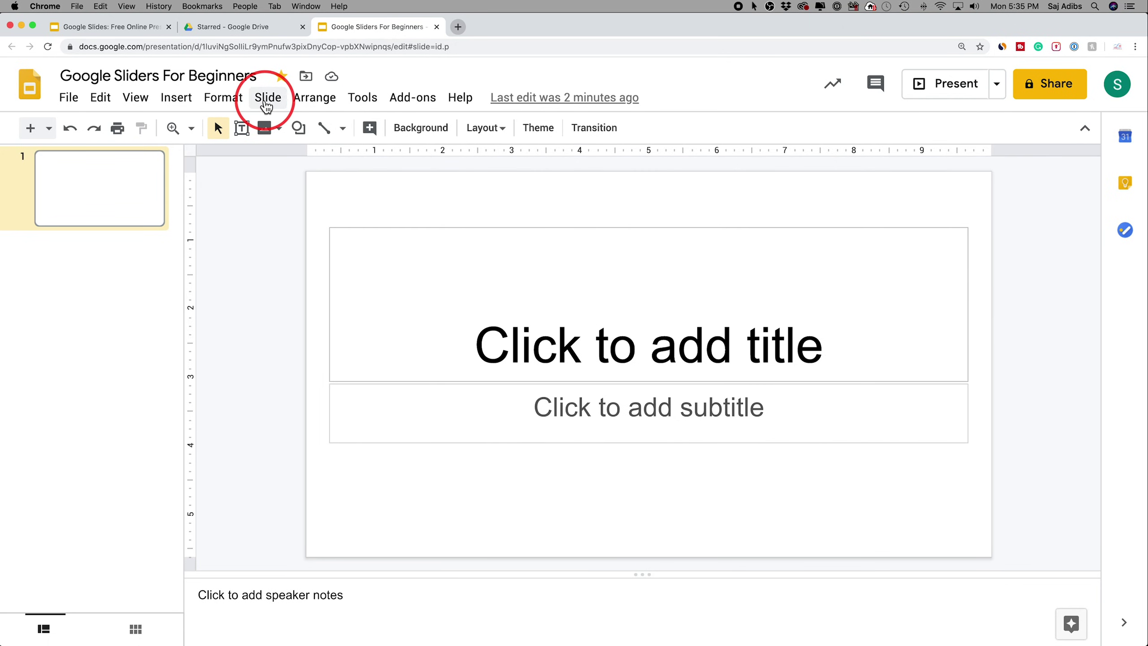
click(269, 98)
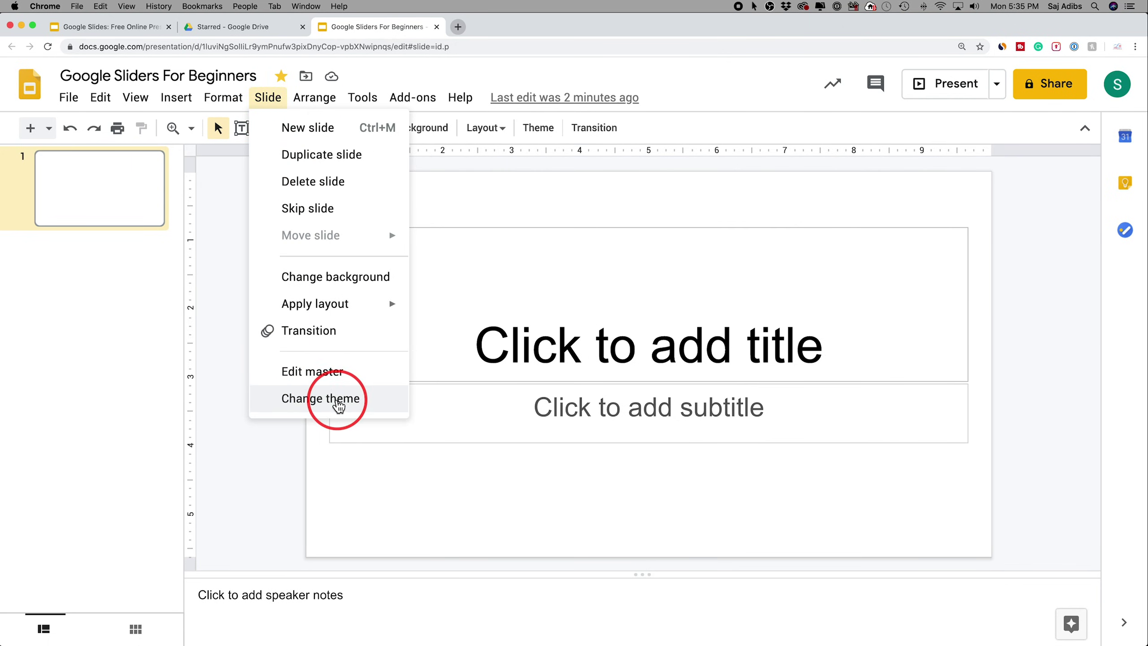
click(339, 400)
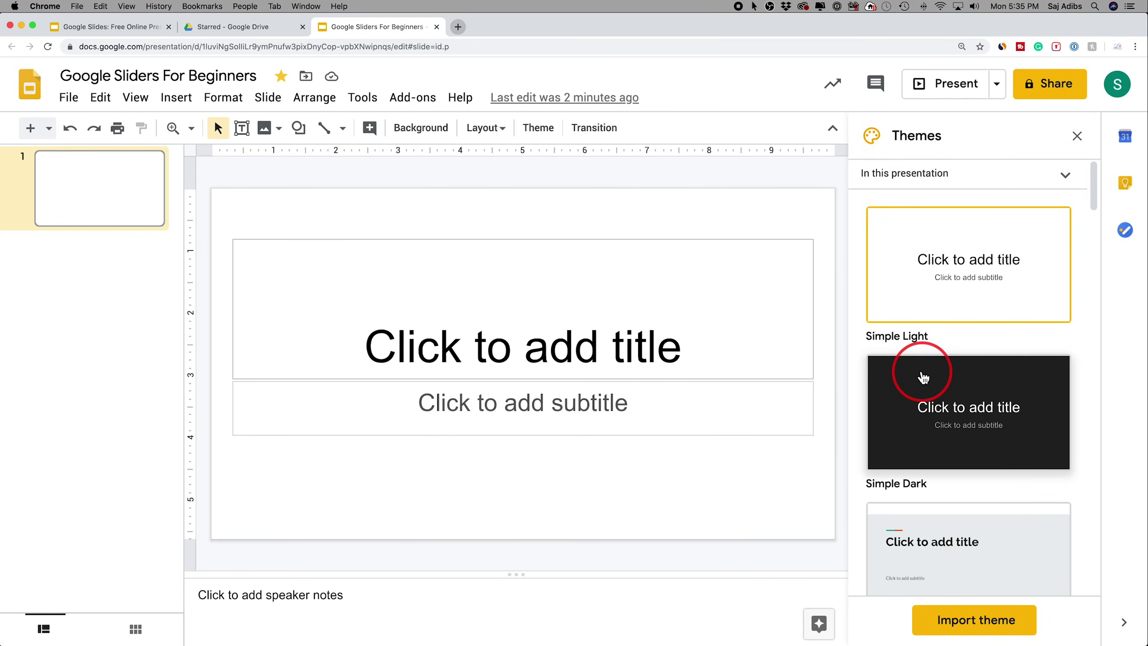
scroll(927, 376, down, 2)
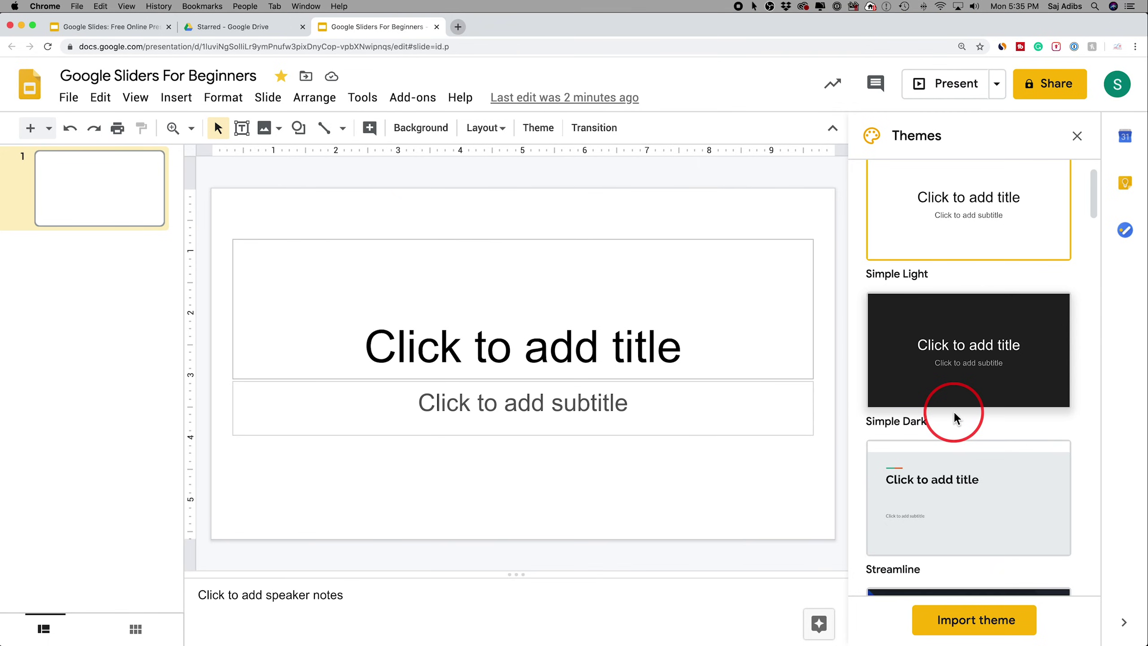
scroll(954, 417, down, 5)
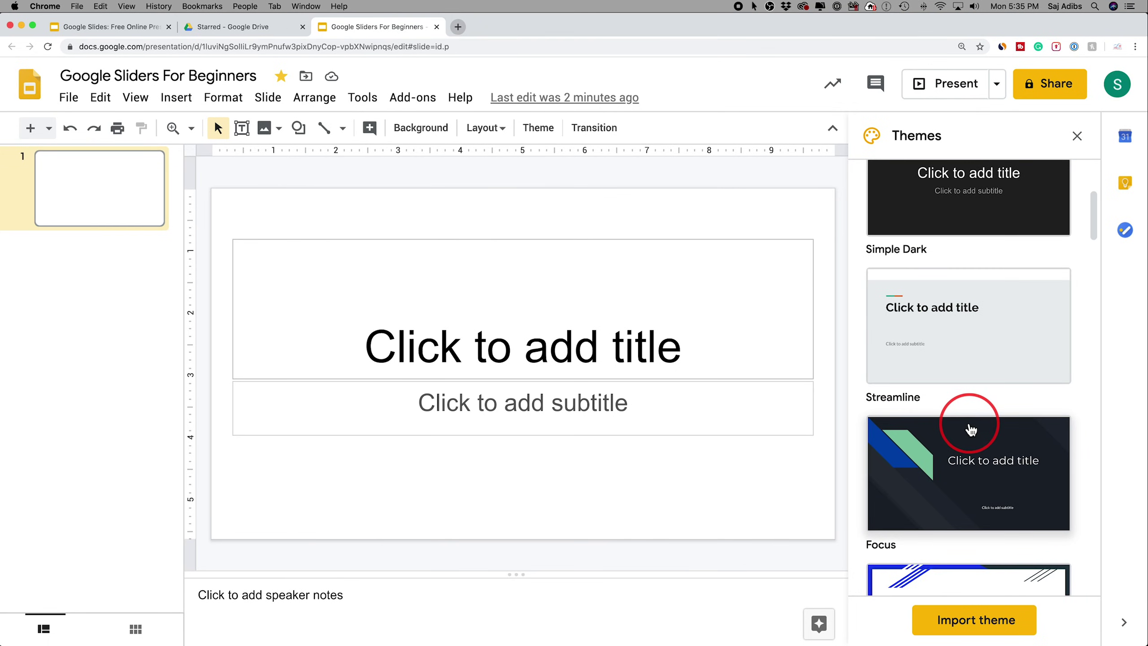
scroll(972, 428, down, 1)
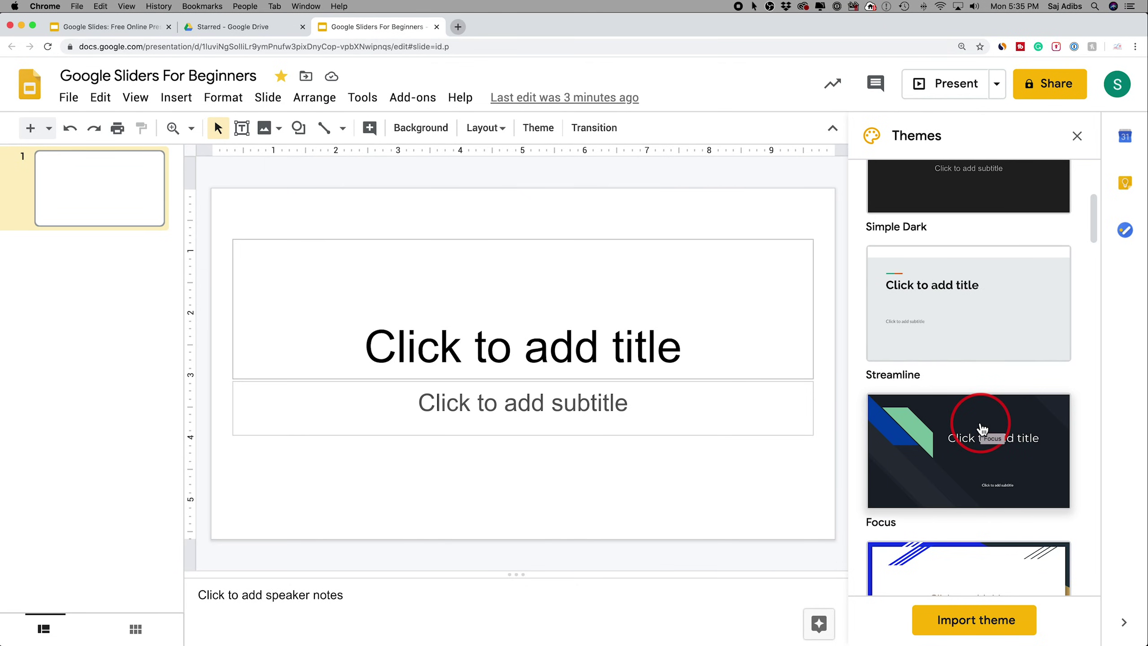
scroll(982, 427, down, 10)
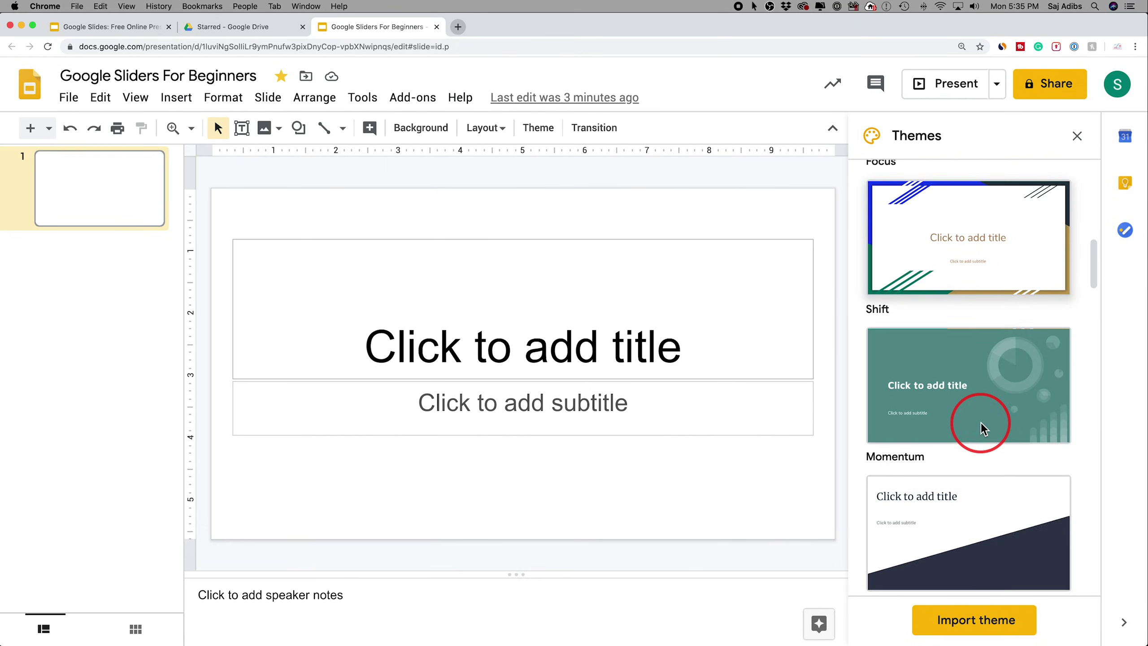
scroll(981, 427, down, 2)
scroll(986, 337, down, 3)
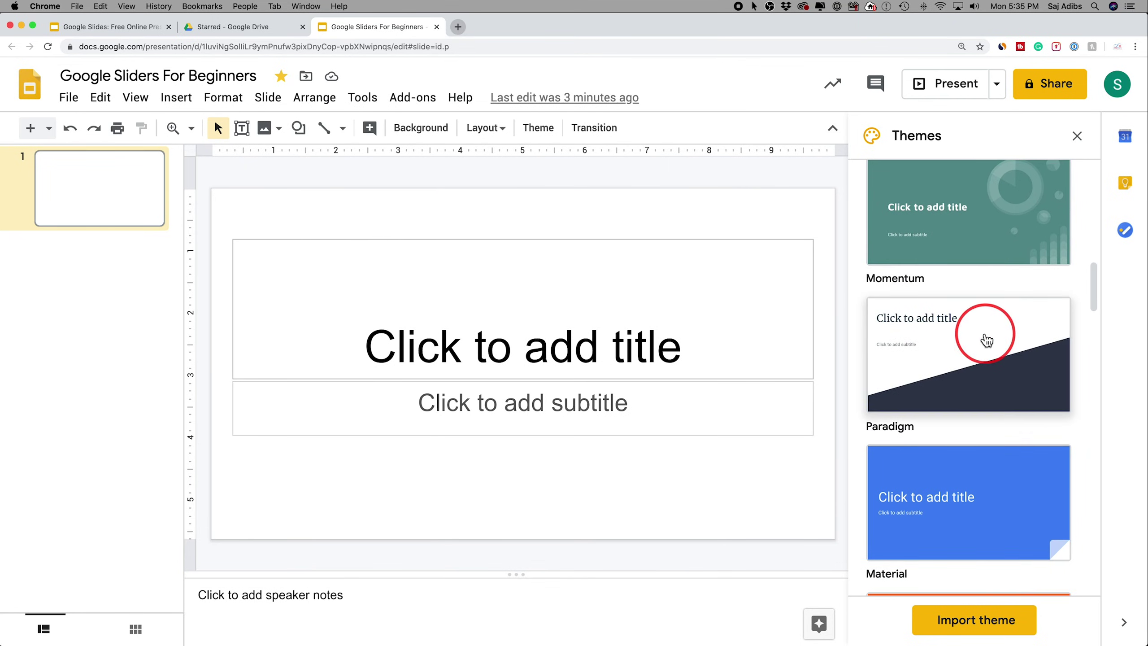
scroll(986, 339, down, 2)
click(941, 280)
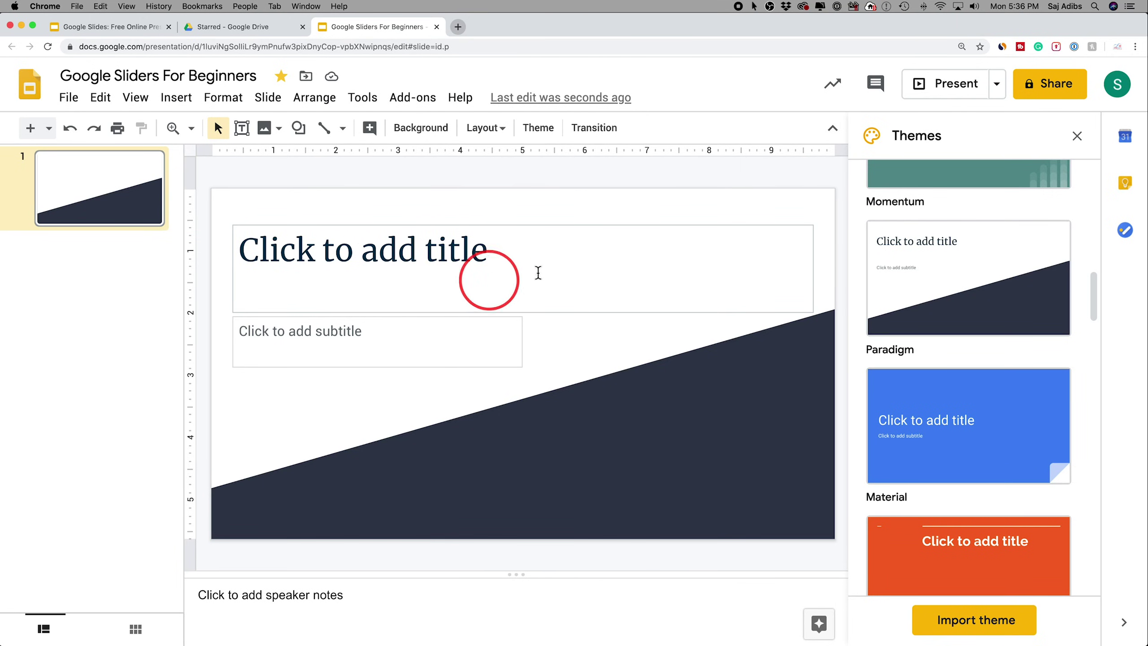
- Enter the title 'Google Slides' and subtitle 'For beginners', then select the title text
click(336, 258)
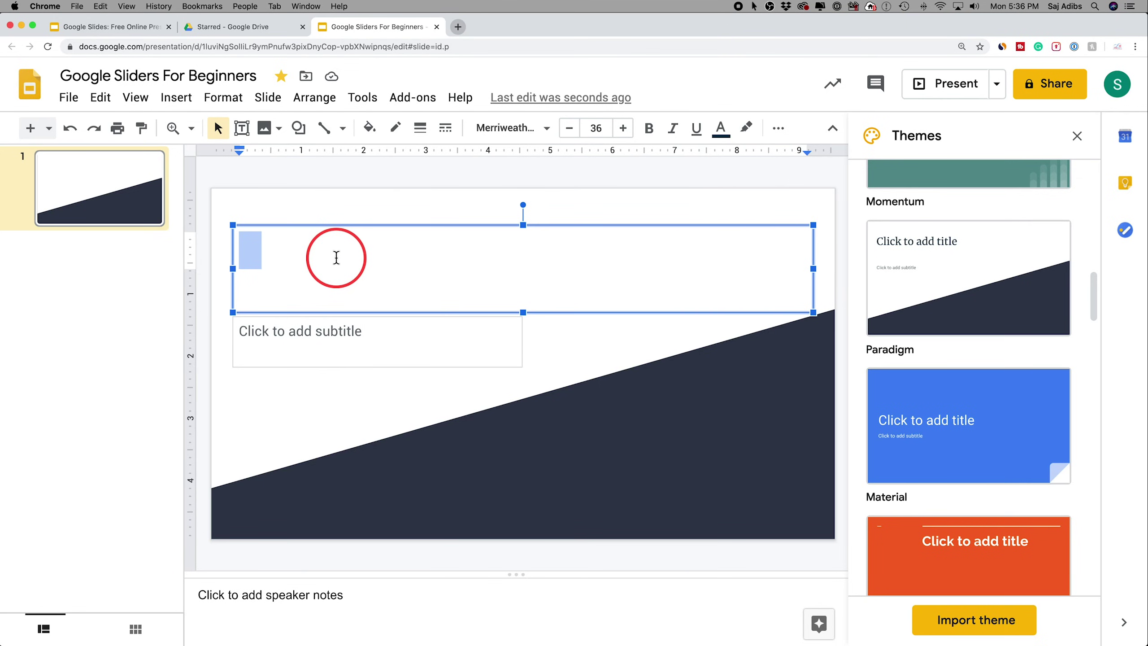
text(nners)
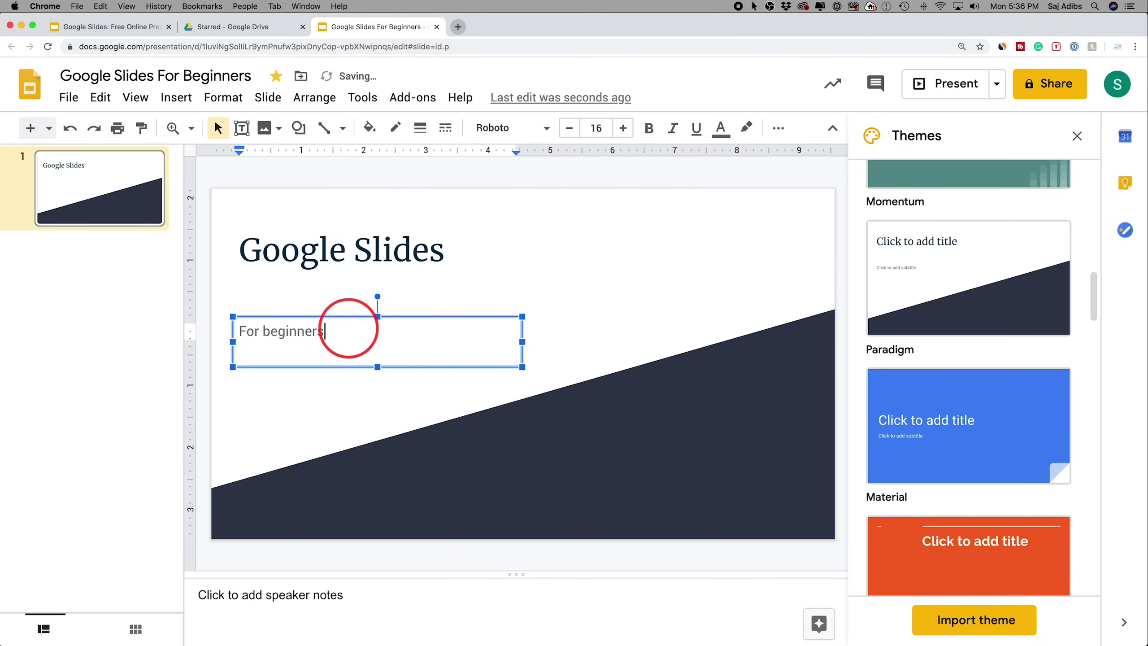
click(239, 288)
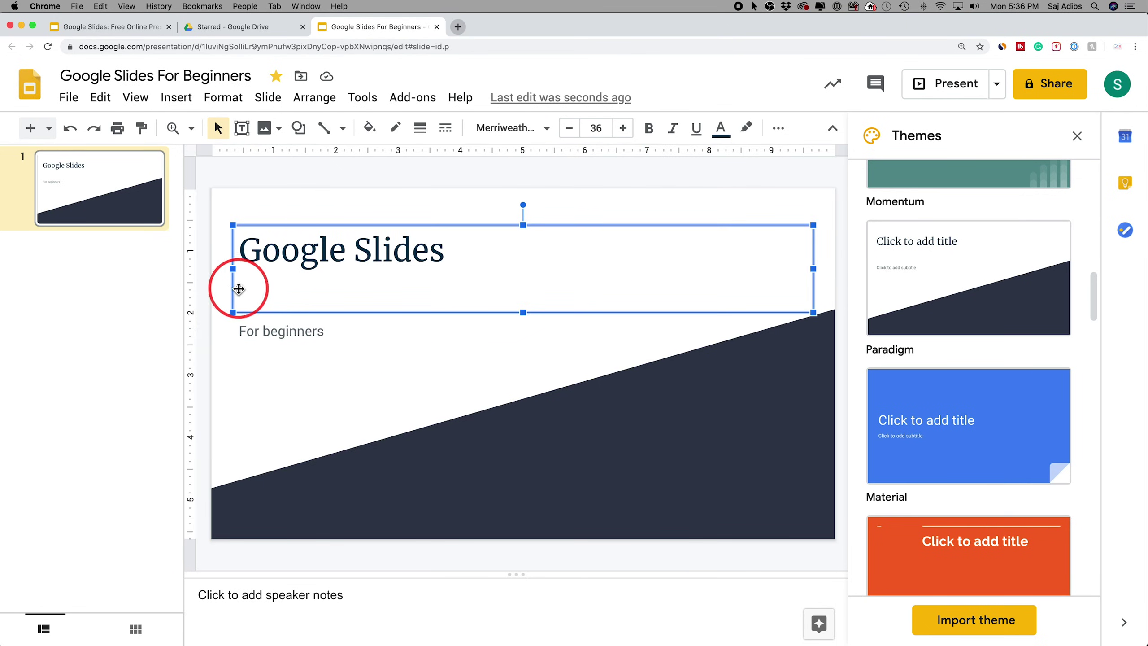
click(225, 285)
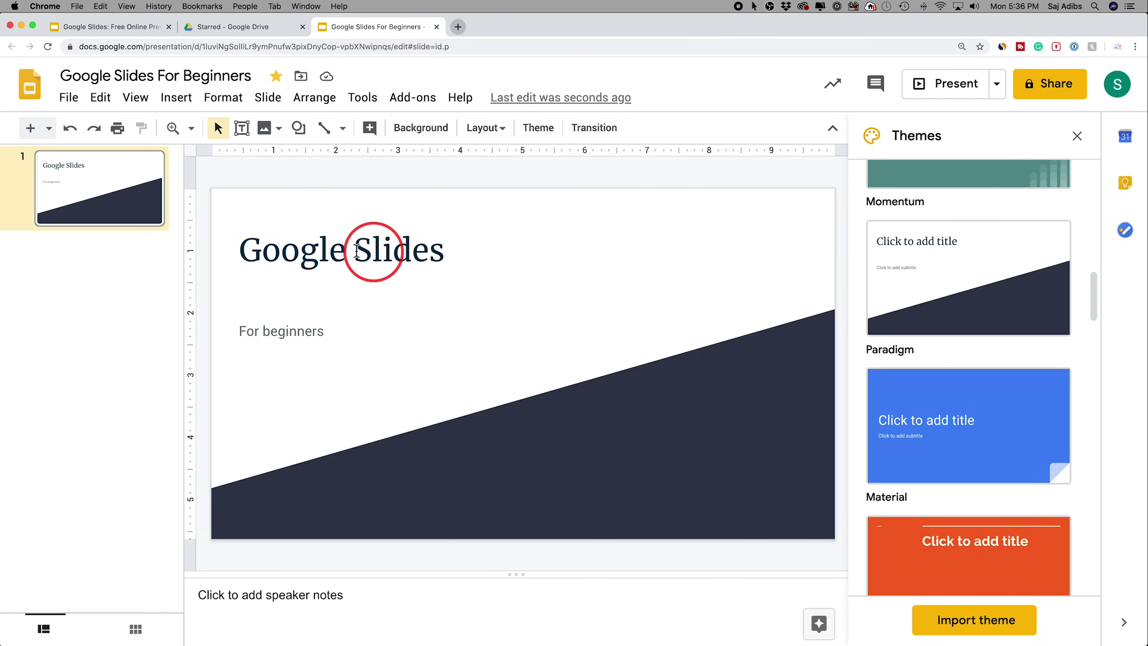
drag(238, 252, 440, 255)
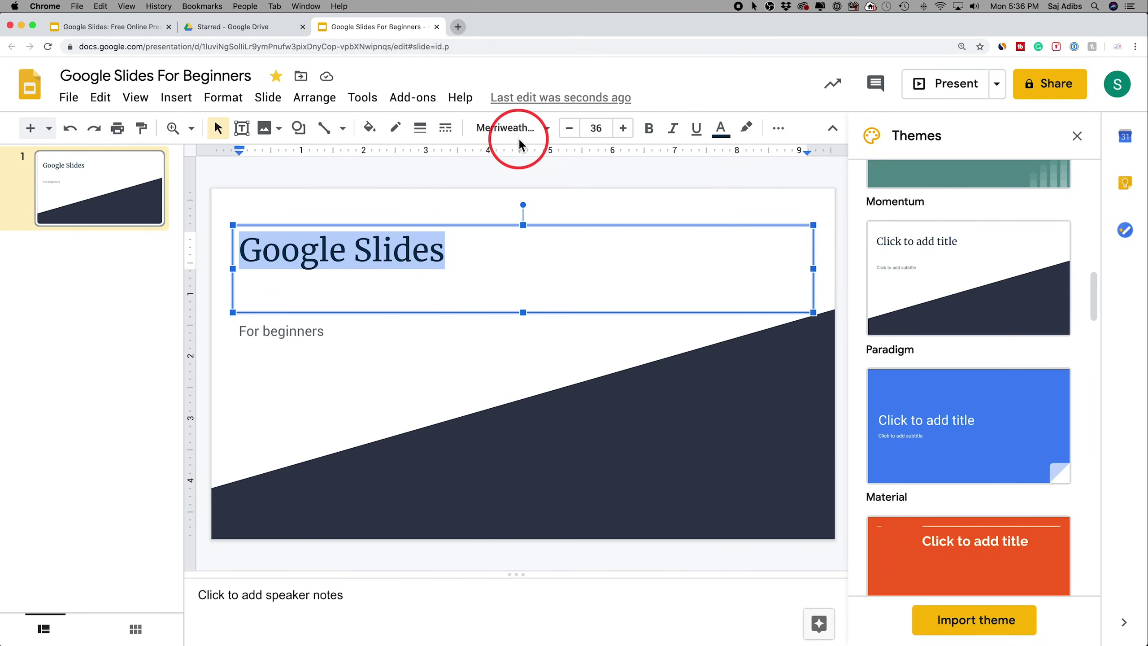
- Set the title font to Arial at size 37, with no bold or italic
click(548, 135)
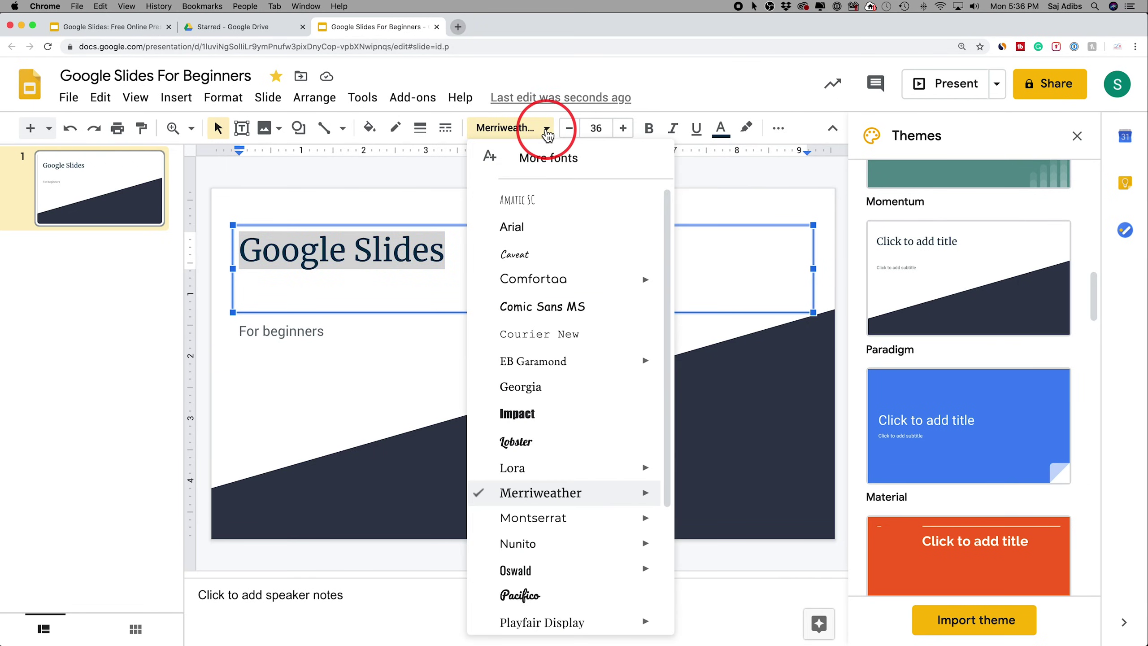
click(509, 226)
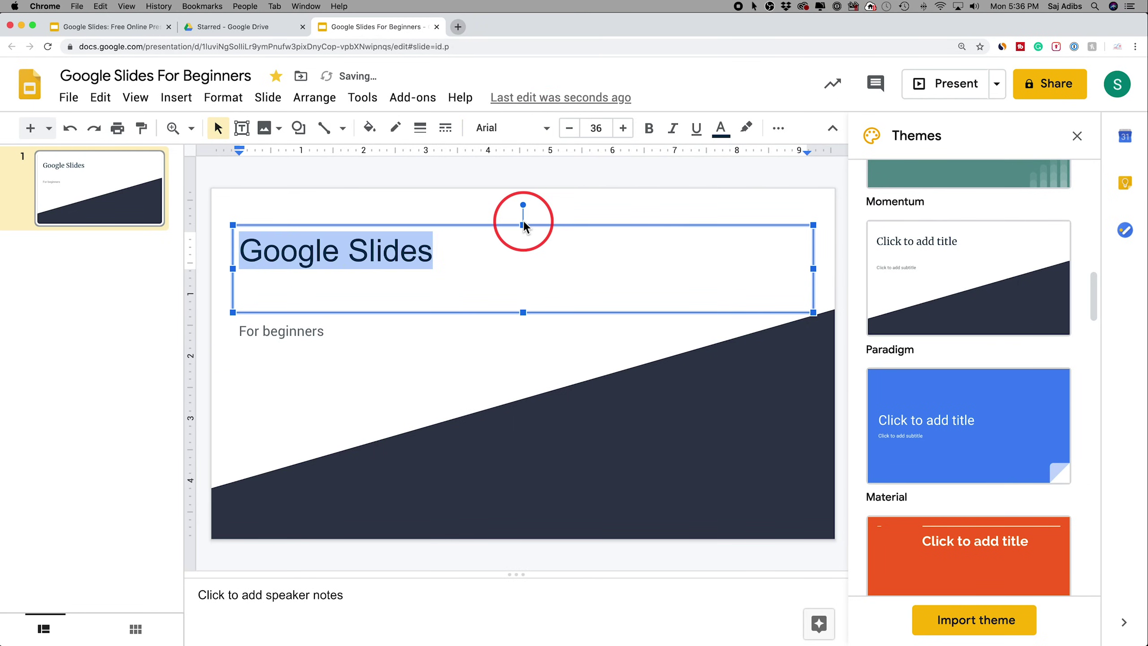
click(629, 130)
click(649, 131)
click(672, 130)
click(651, 131)
click(673, 129)
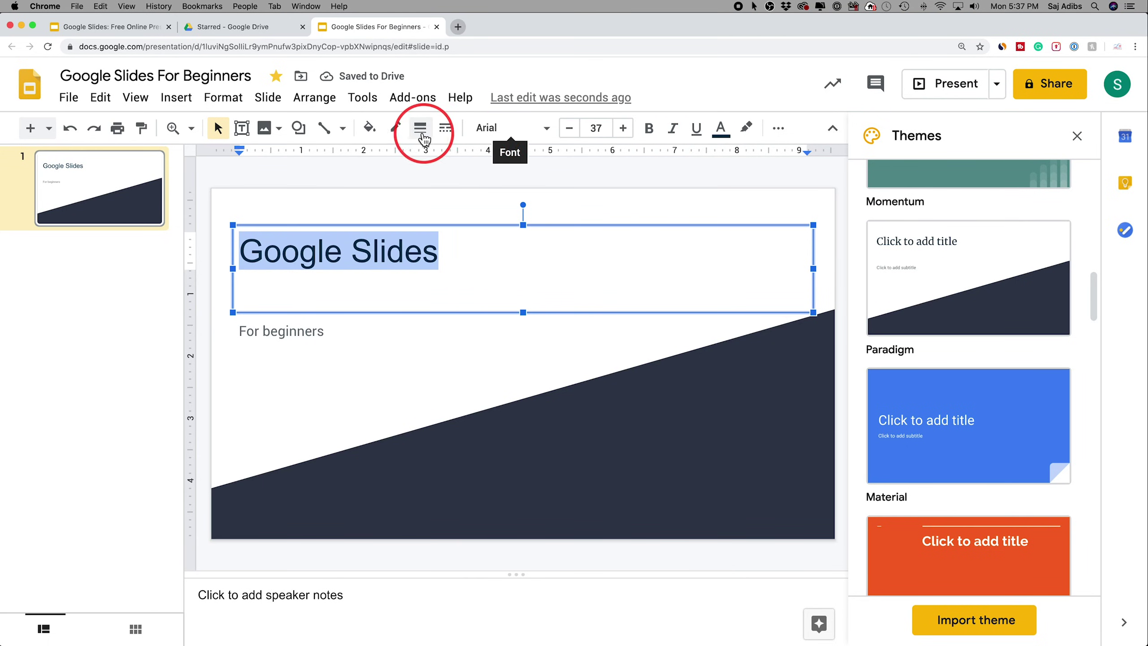
- Colour the title text blue, keeping the title box fill transparent
click(370, 128)
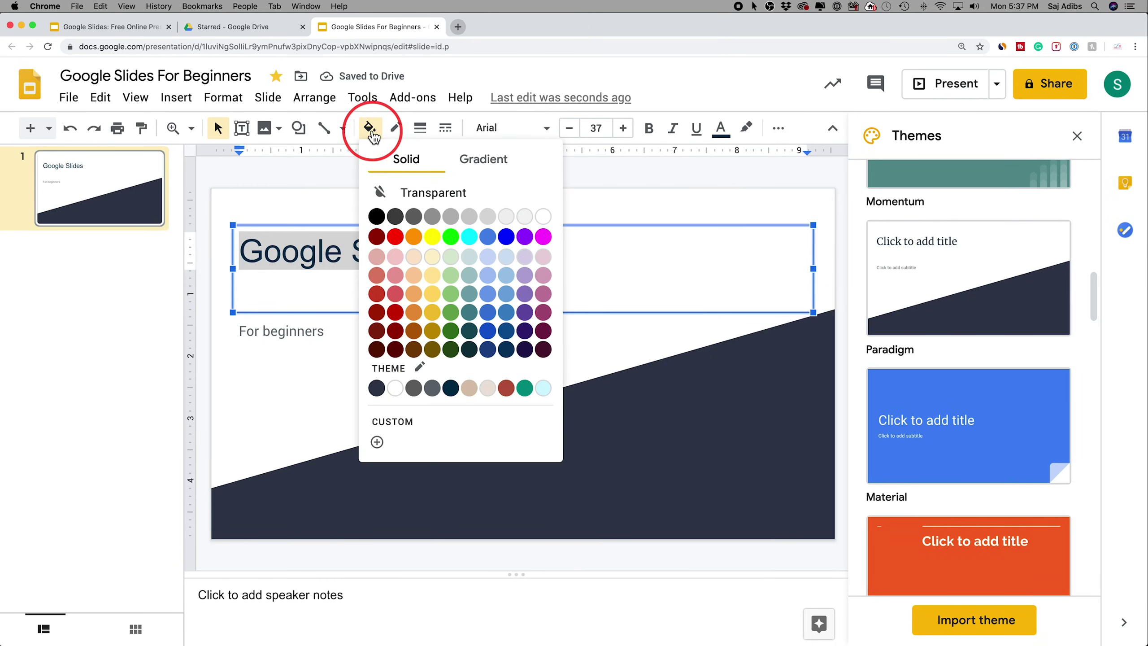
click(392, 228)
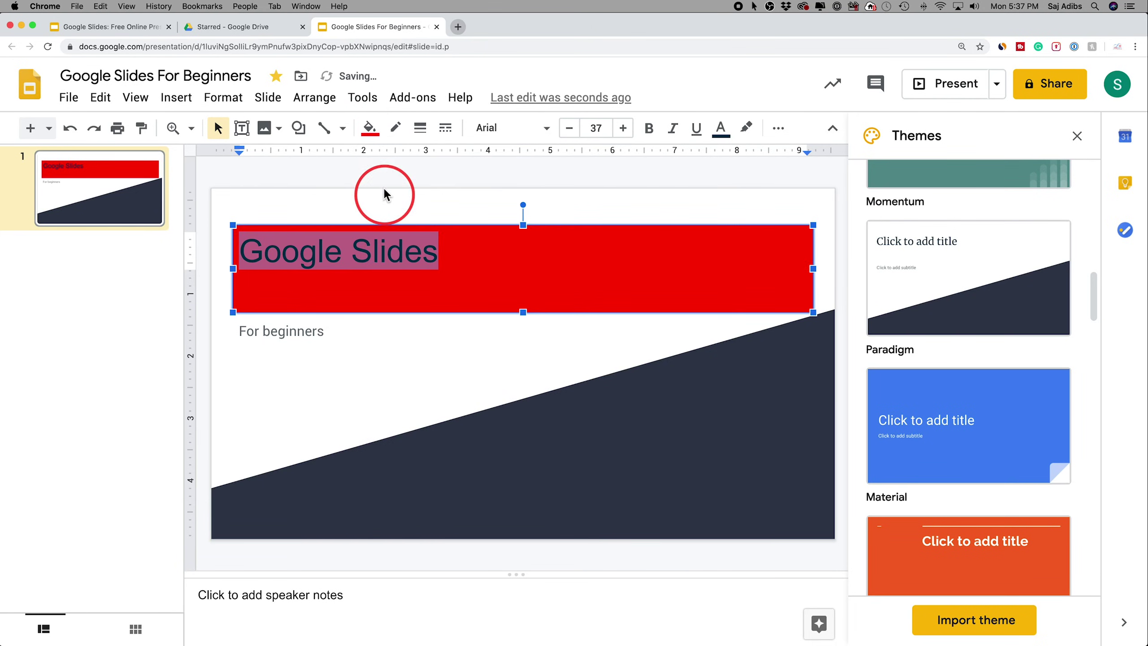
click(370, 127)
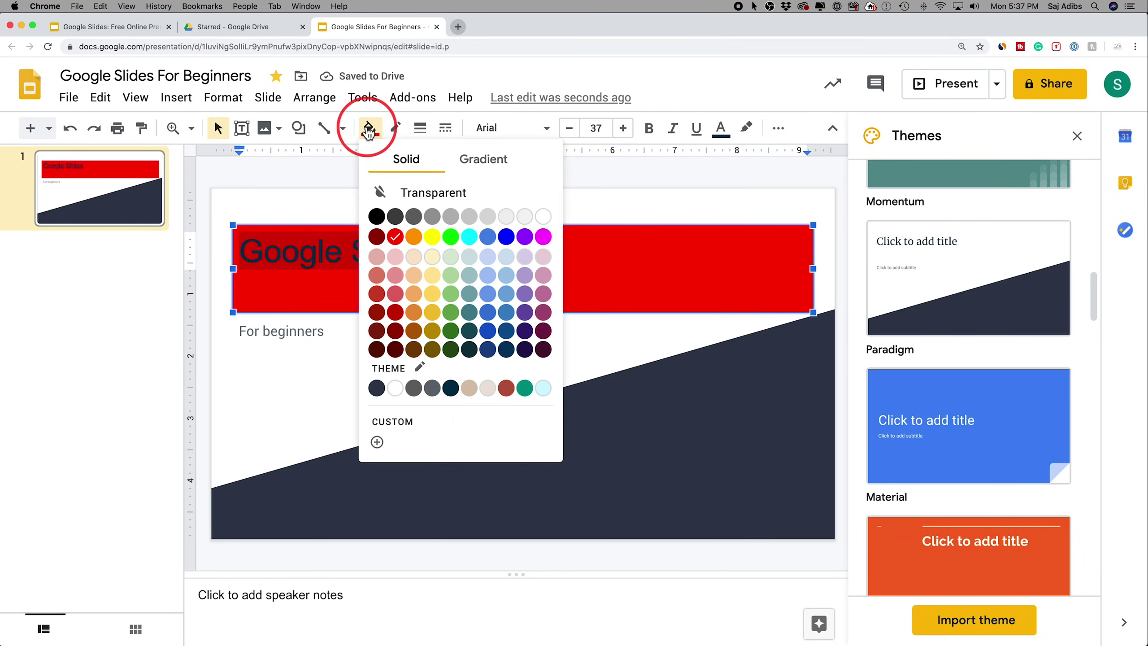
click(397, 202)
click(721, 128)
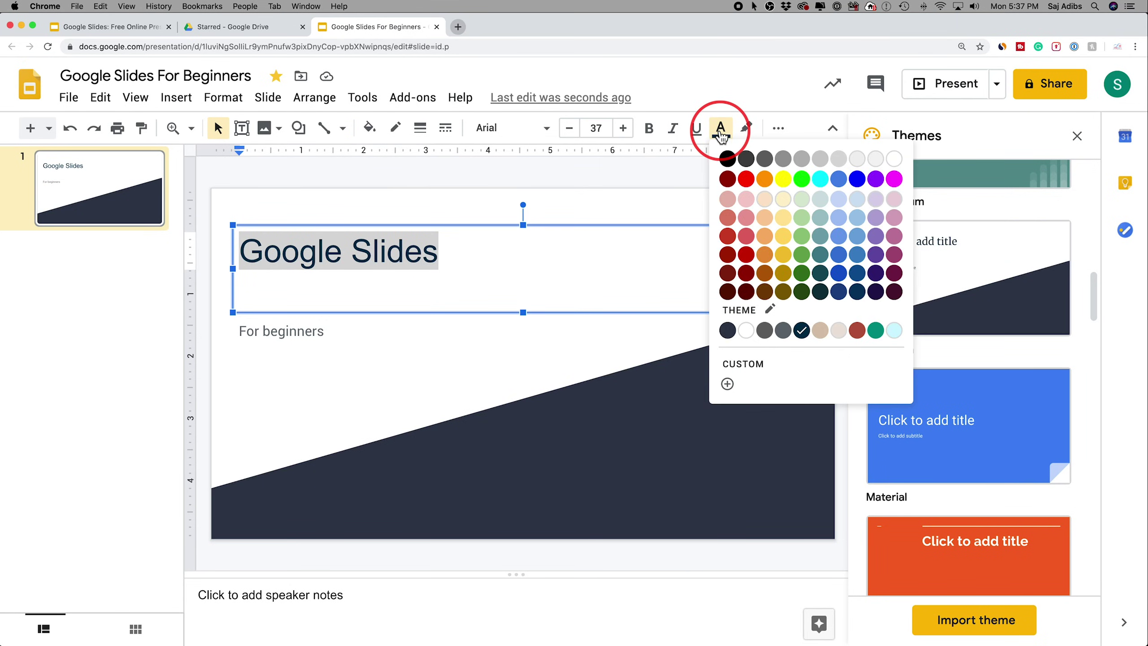
click(746, 179)
click(725, 130)
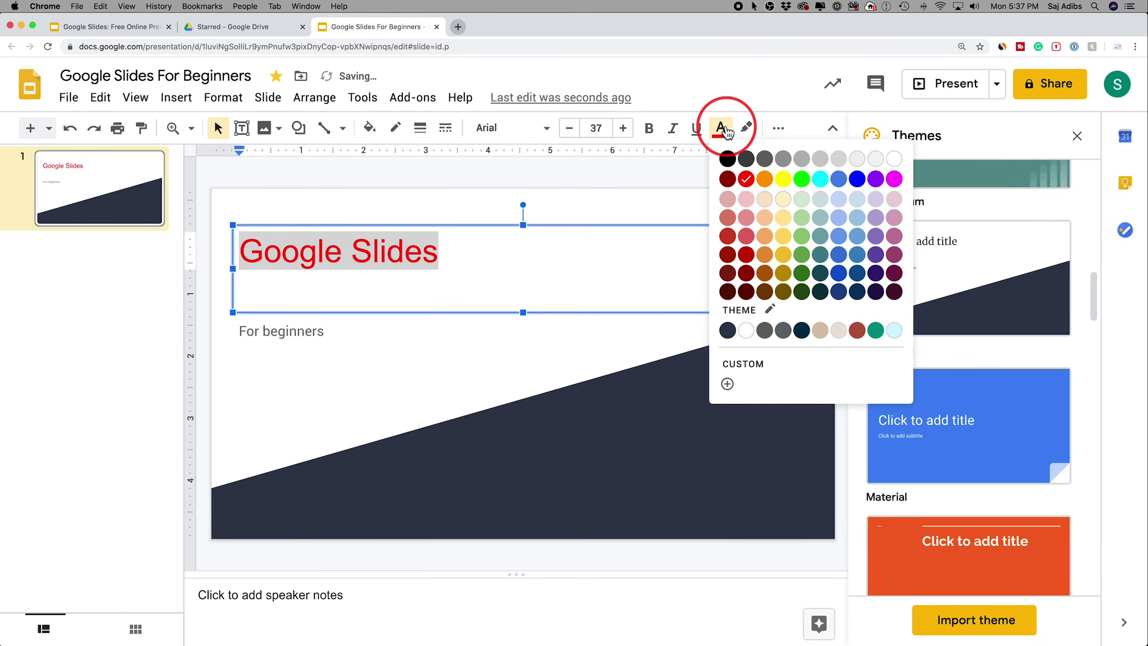
click(857, 255)
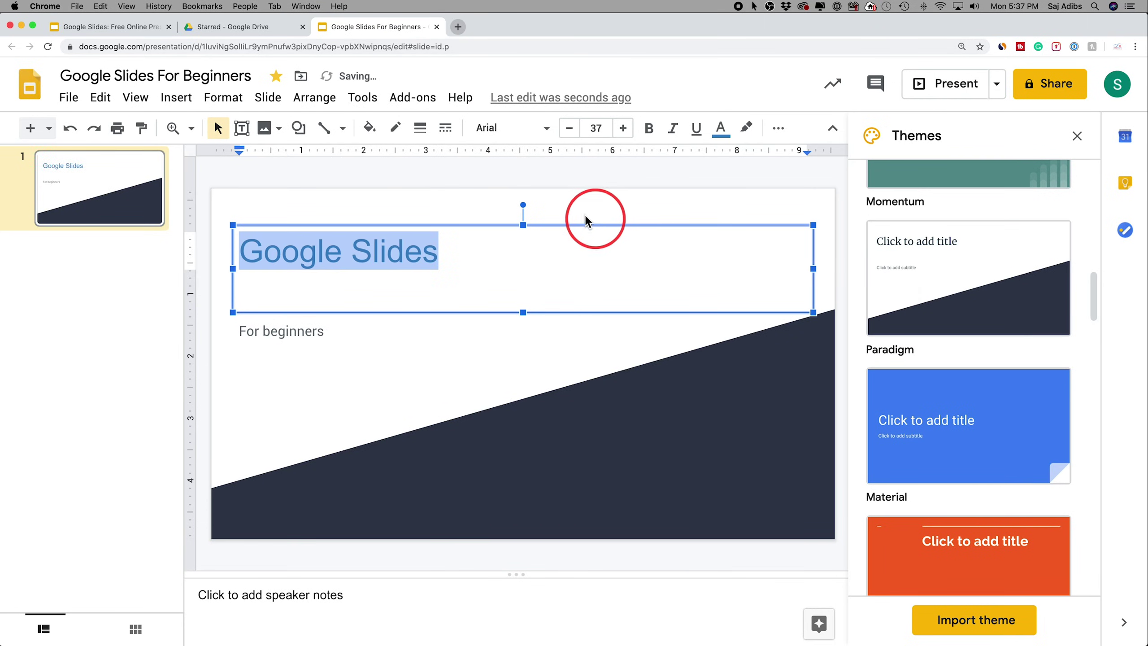
- Drag the 'For beginners' subtitle box up closer to the title
click(569, 215)
click(298, 330)
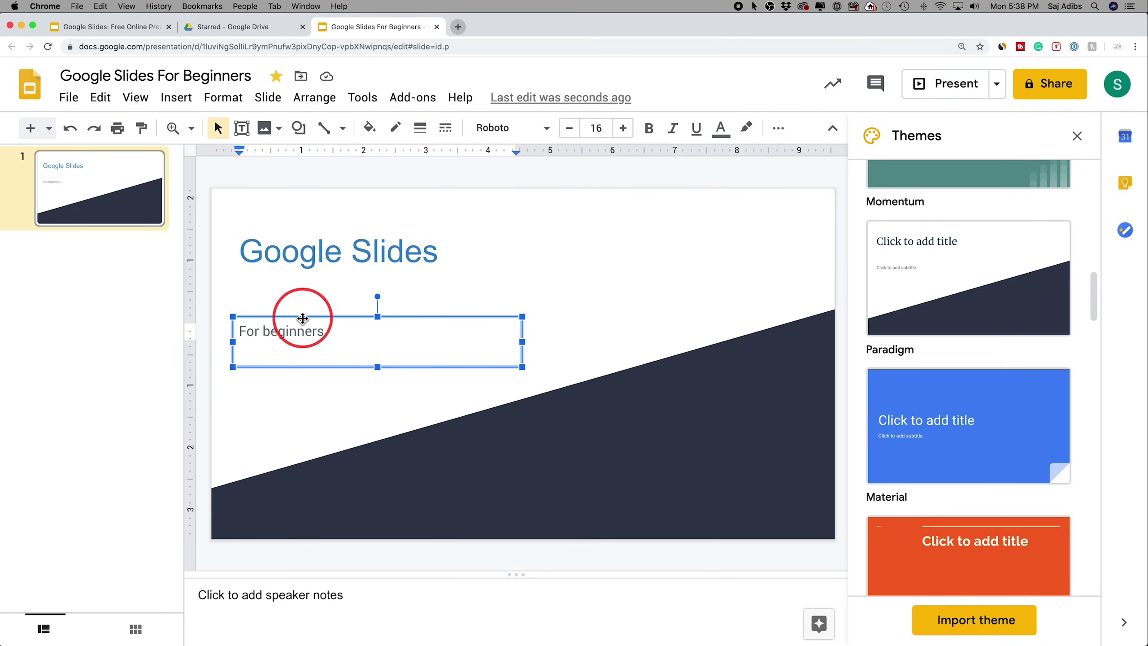
drag(302, 318, 313, 285)
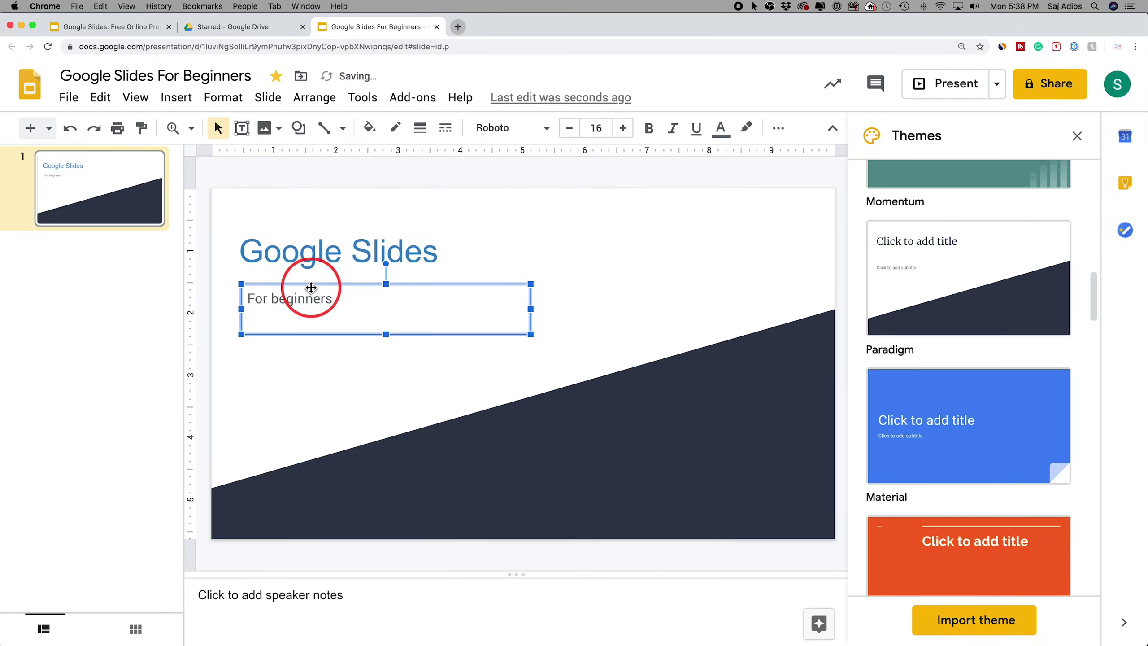
click(318, 340)
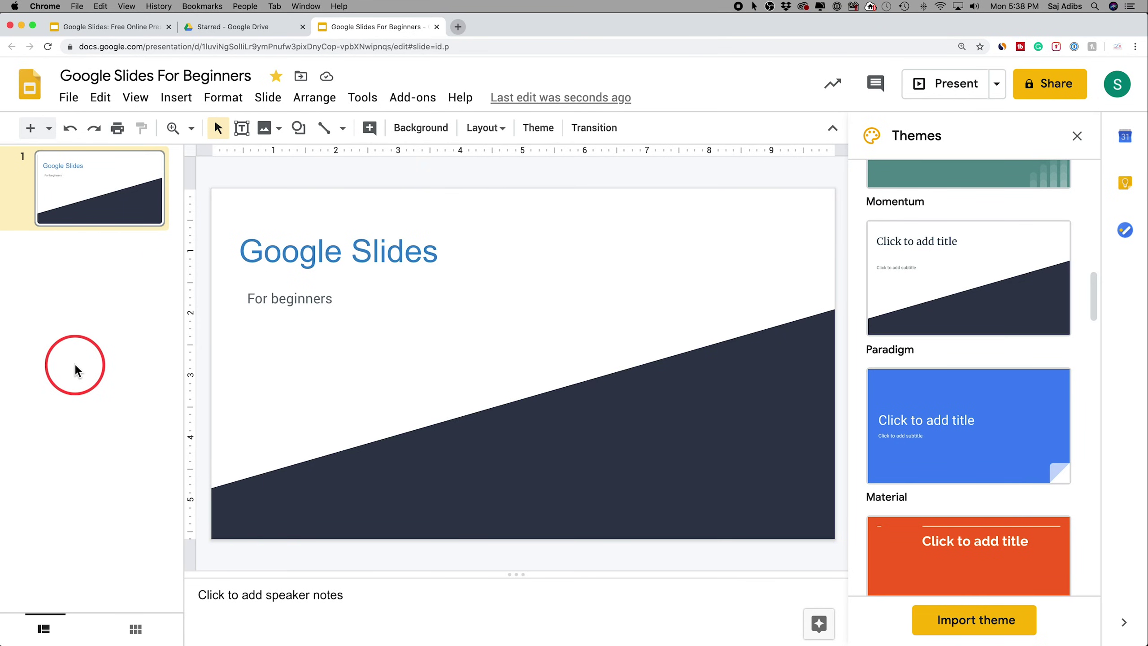
- Add a second slide using the Title and two columns layout
click(31, 131)
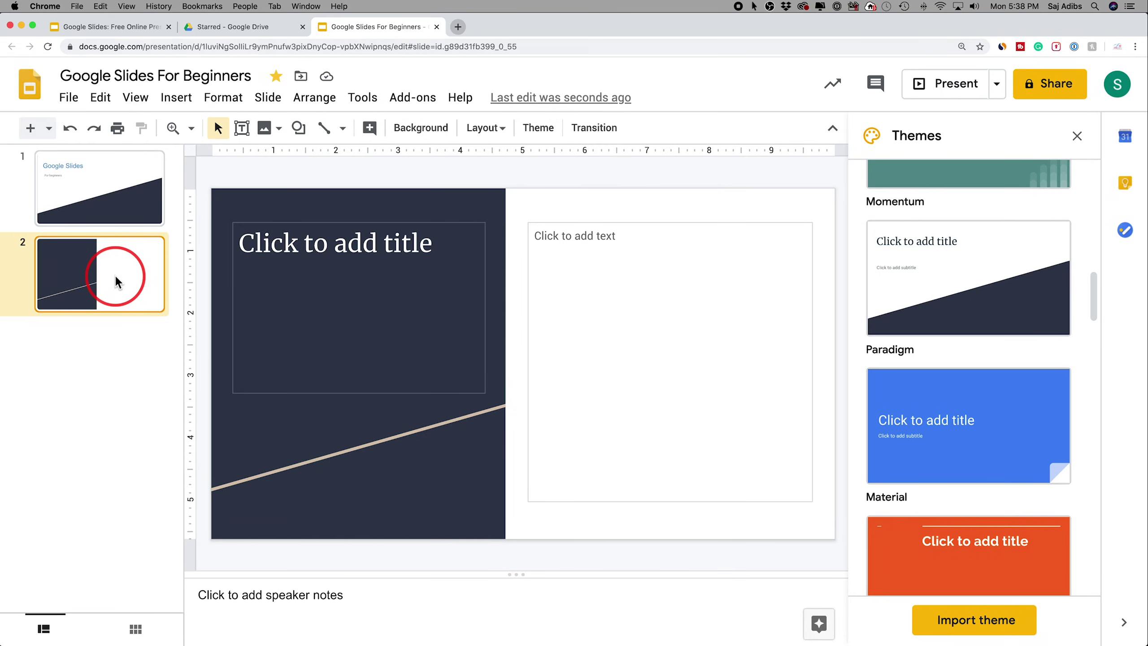
key(Delete)
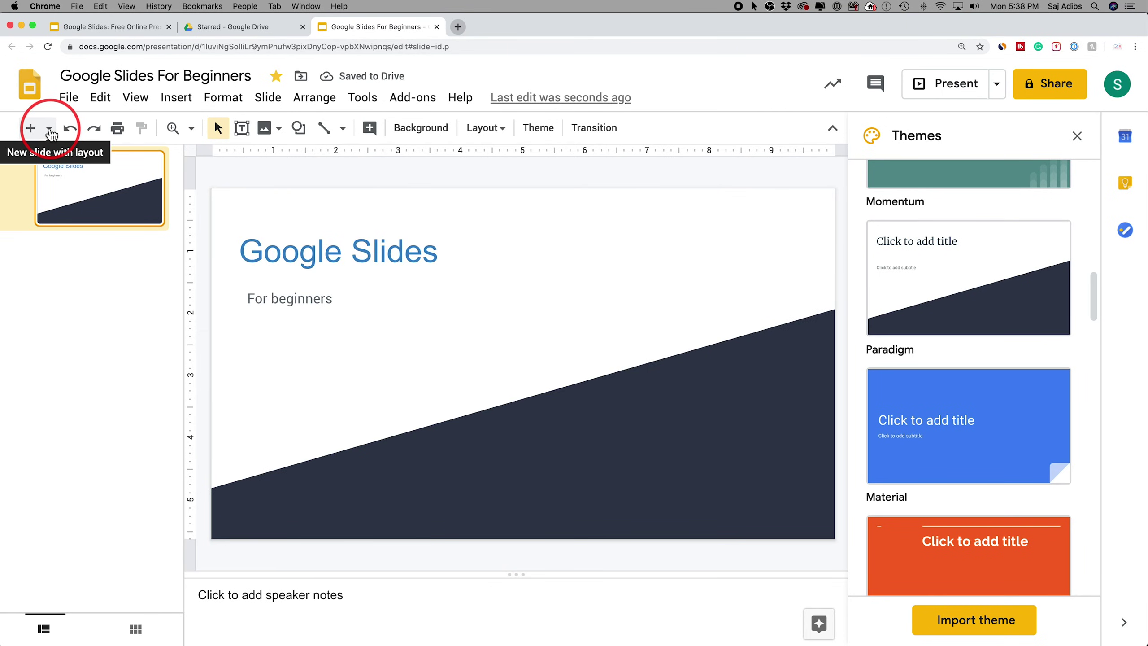
click(49, 129)
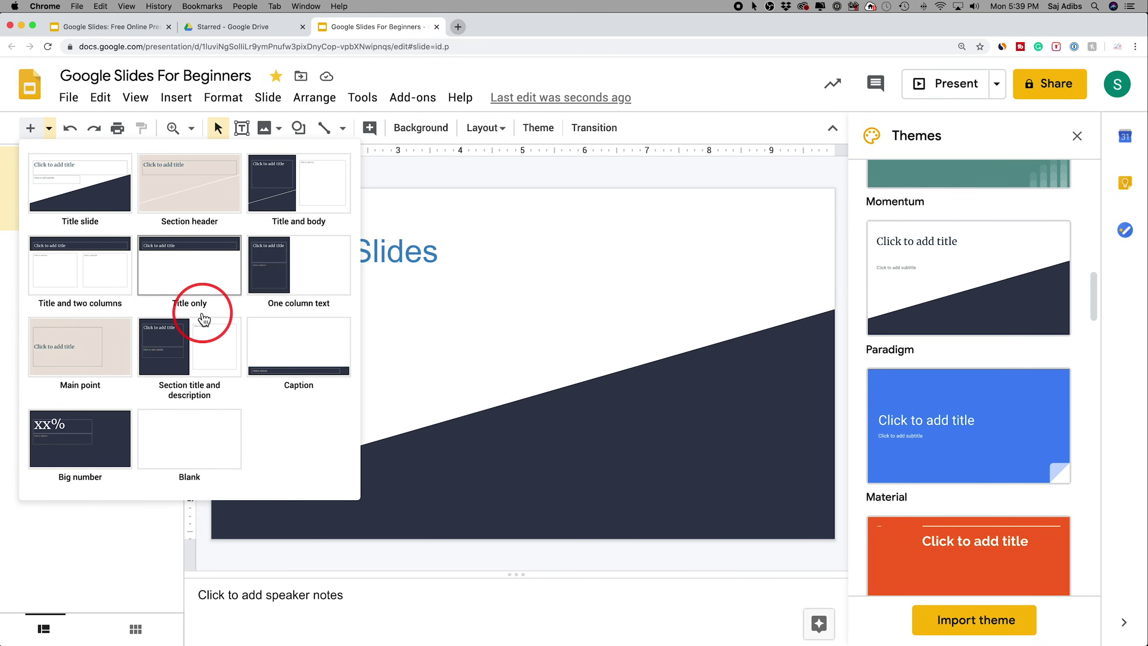
click(86, 284)
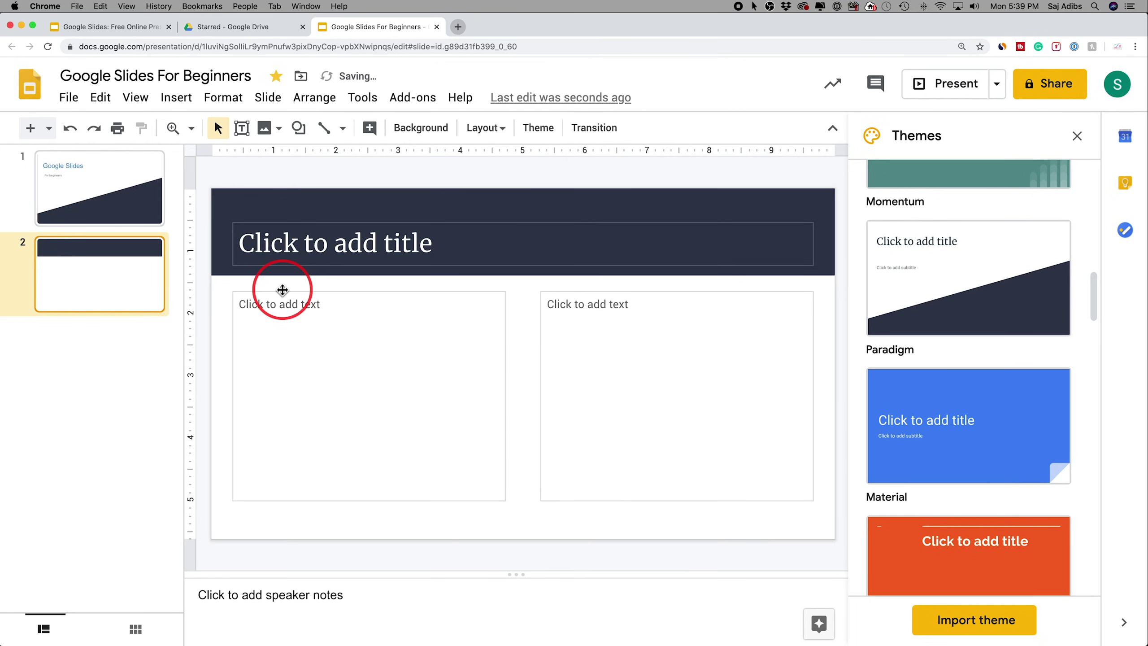
- Title the second slide 'Slide 2'
click(243, 239)
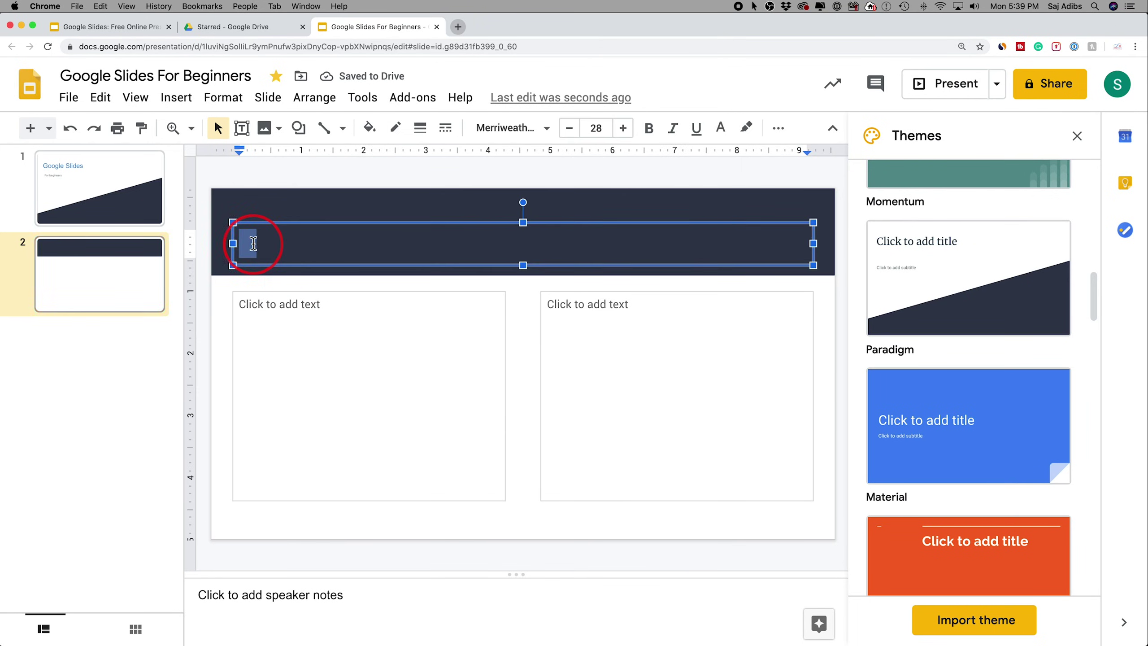
text(Slide 2)
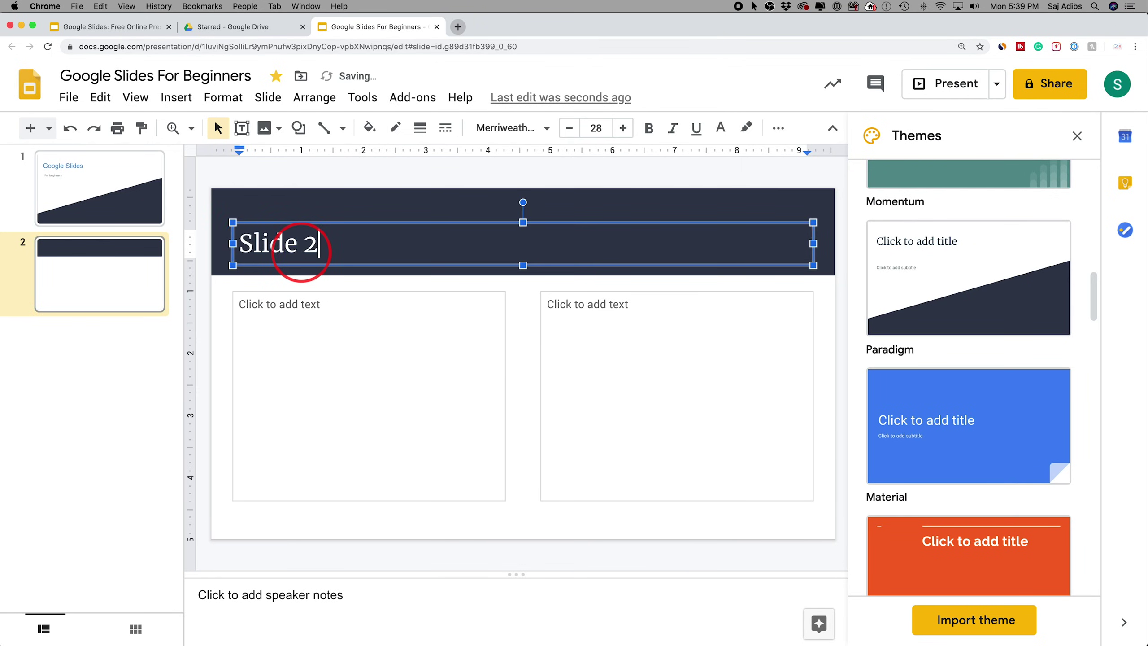
click(56, 256)
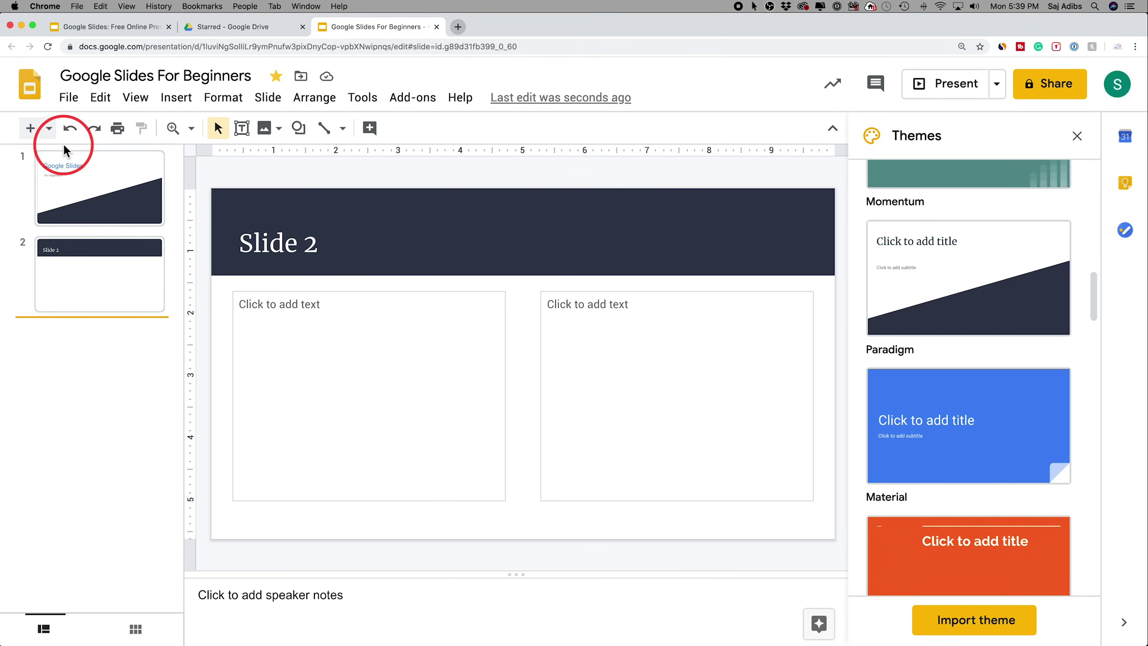
click(48, 130)
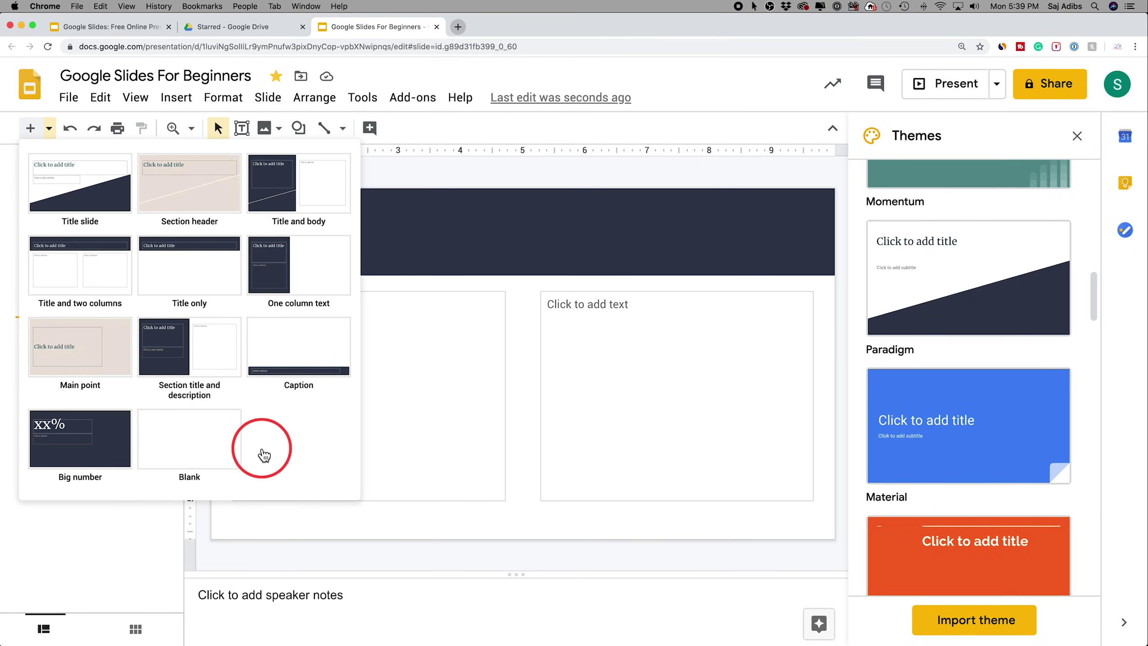
- Add a blank slide and a new Title only slide
click(205, 445)
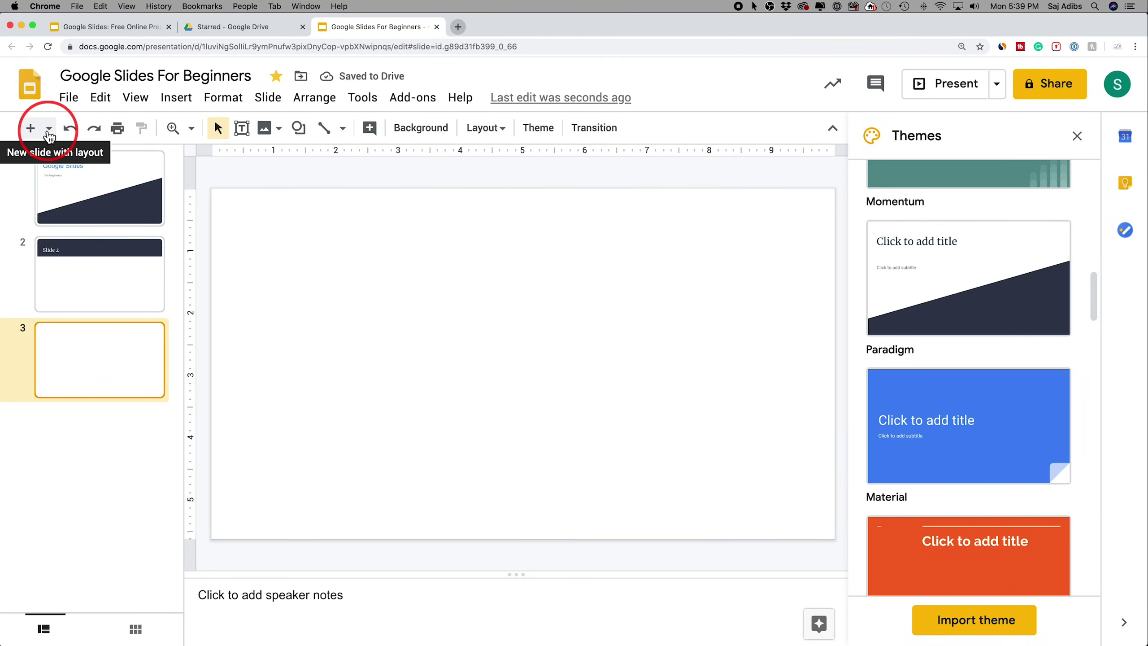
click(49, 127)
click(172, 277)
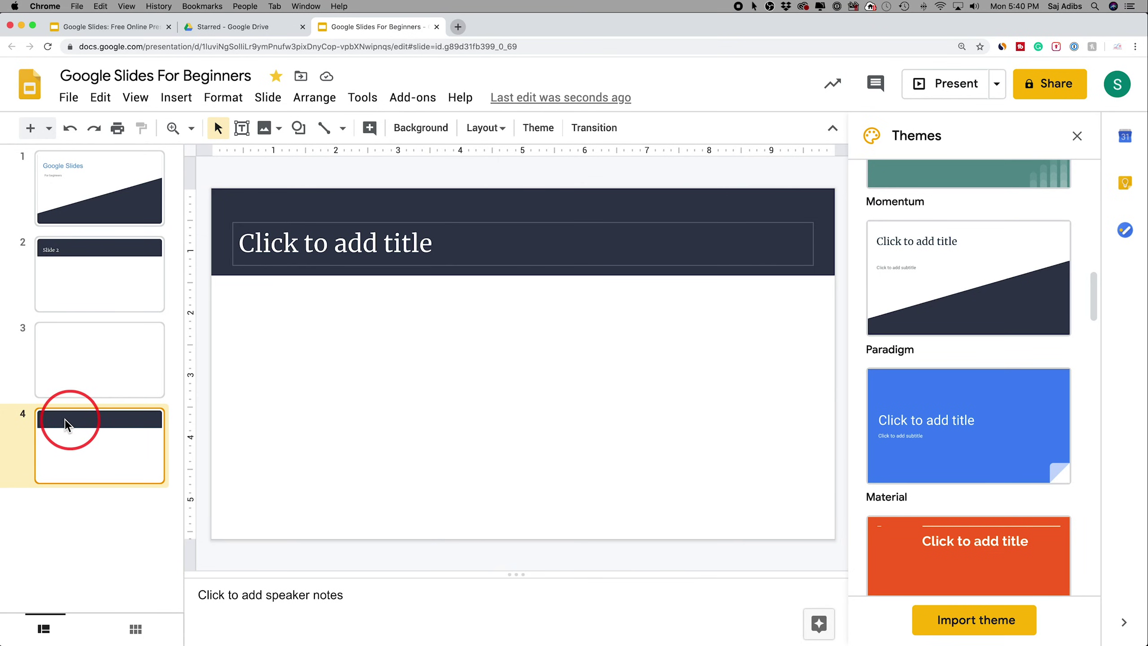
- Move the Title only slide into third place and title it 'Slide 3'
drag(65, 420, 68, 327)
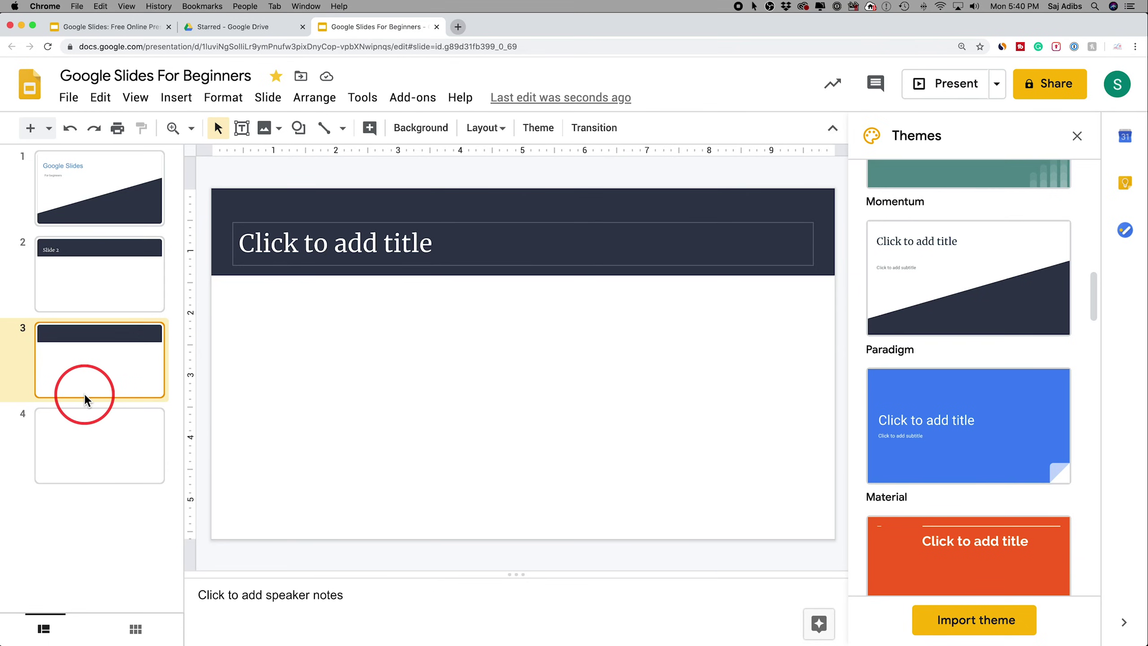
click(298, 247)
text(Slide 3)
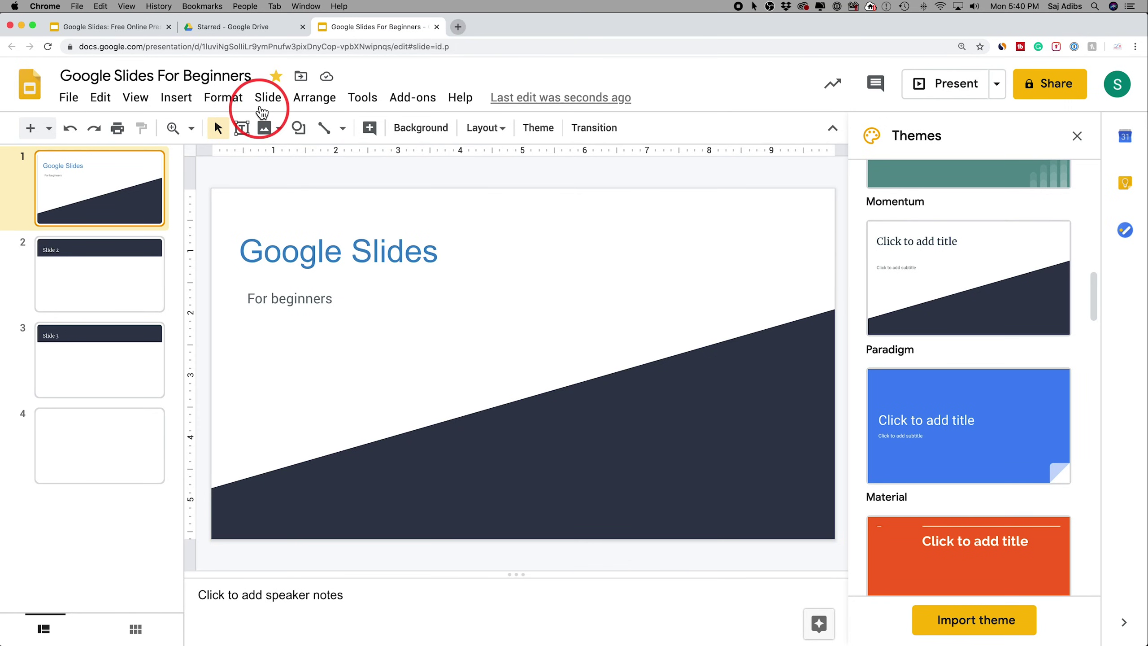
click(265, 100)
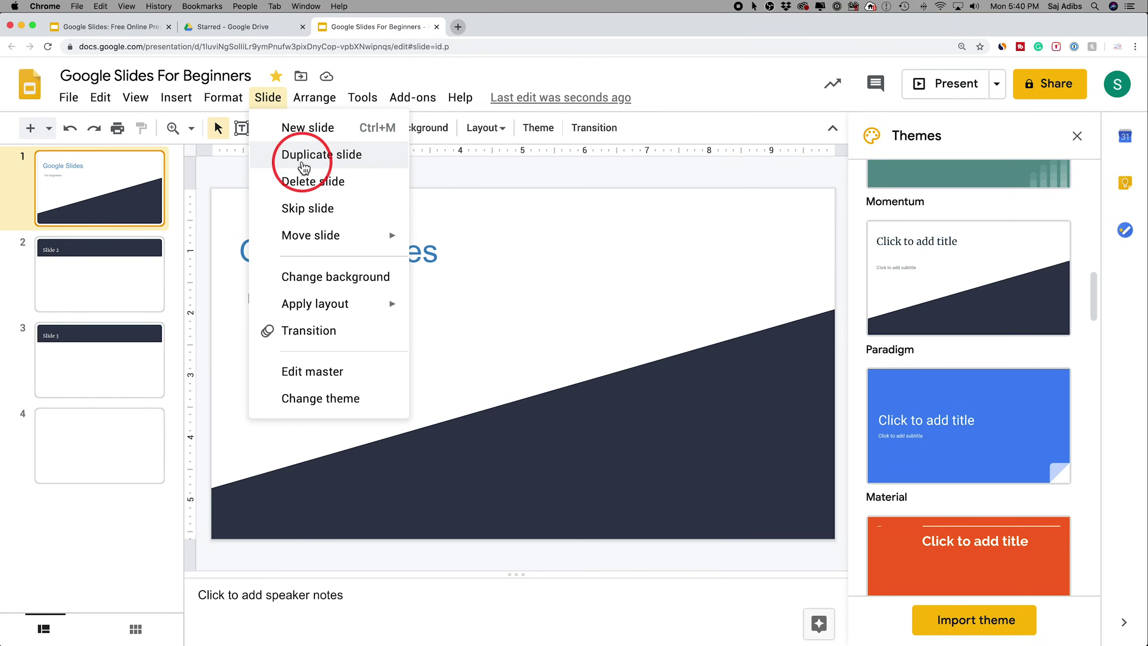
click(301, 158)
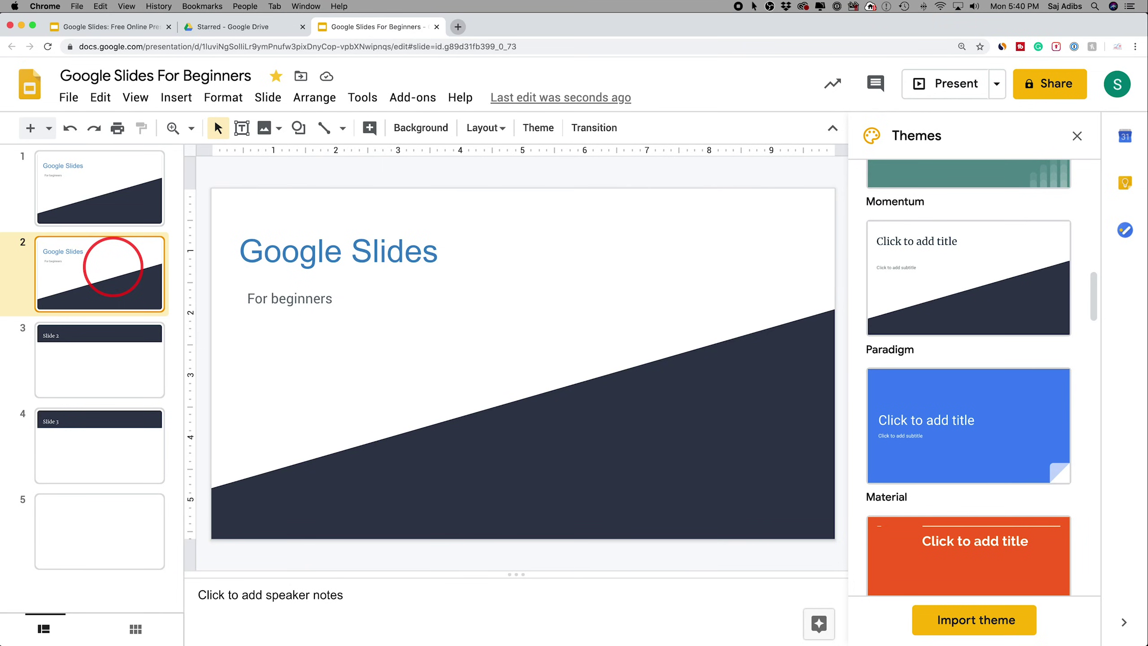
key(Delete)
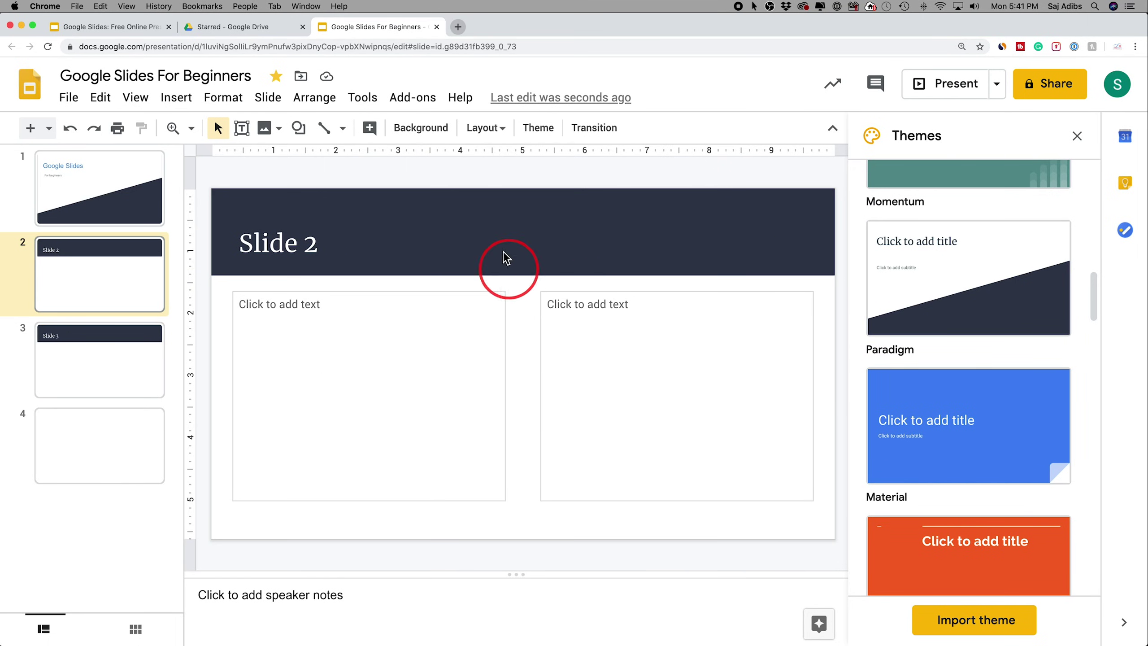
click(415, 130)
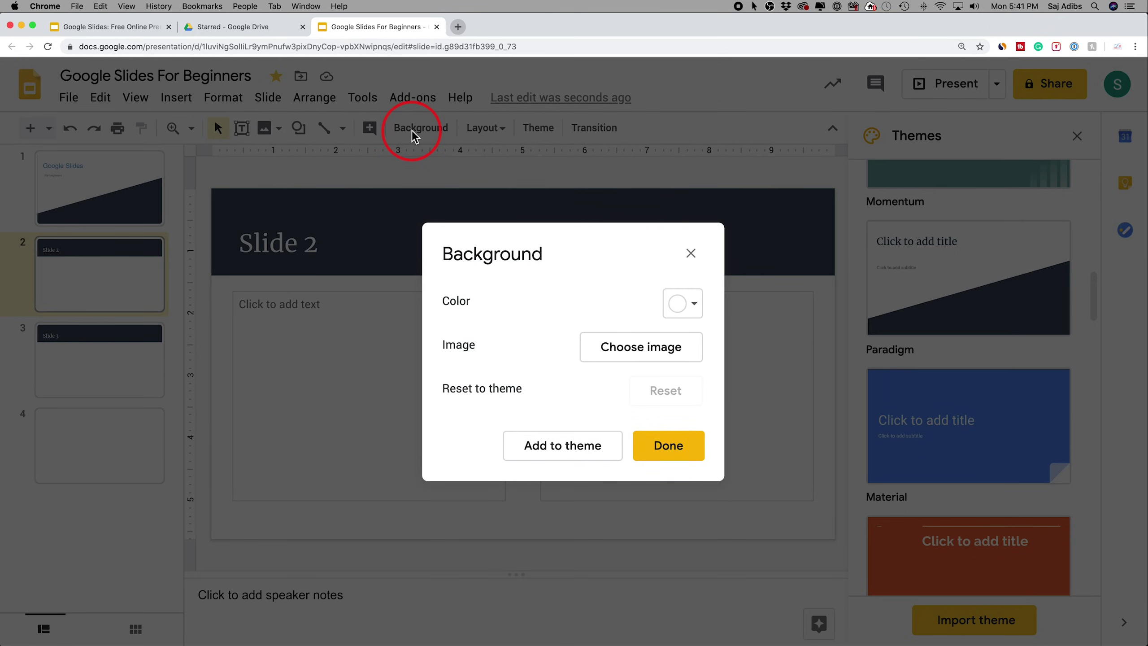
- Try a light grey background colour on slide 2
click(692, 313)
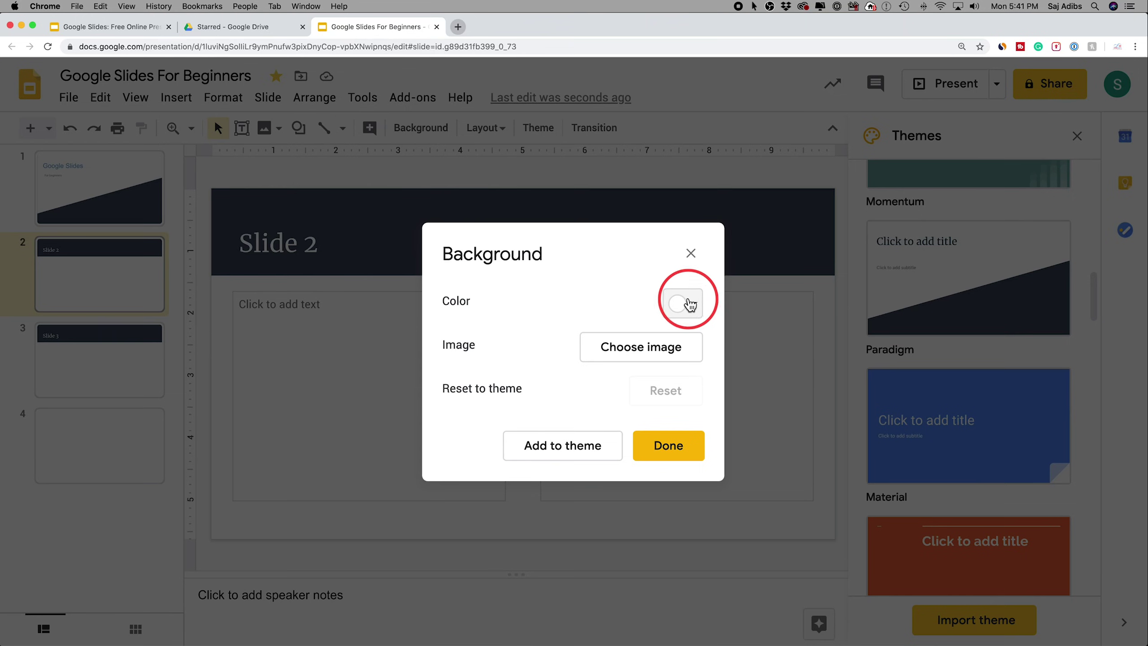
click(689, 305)
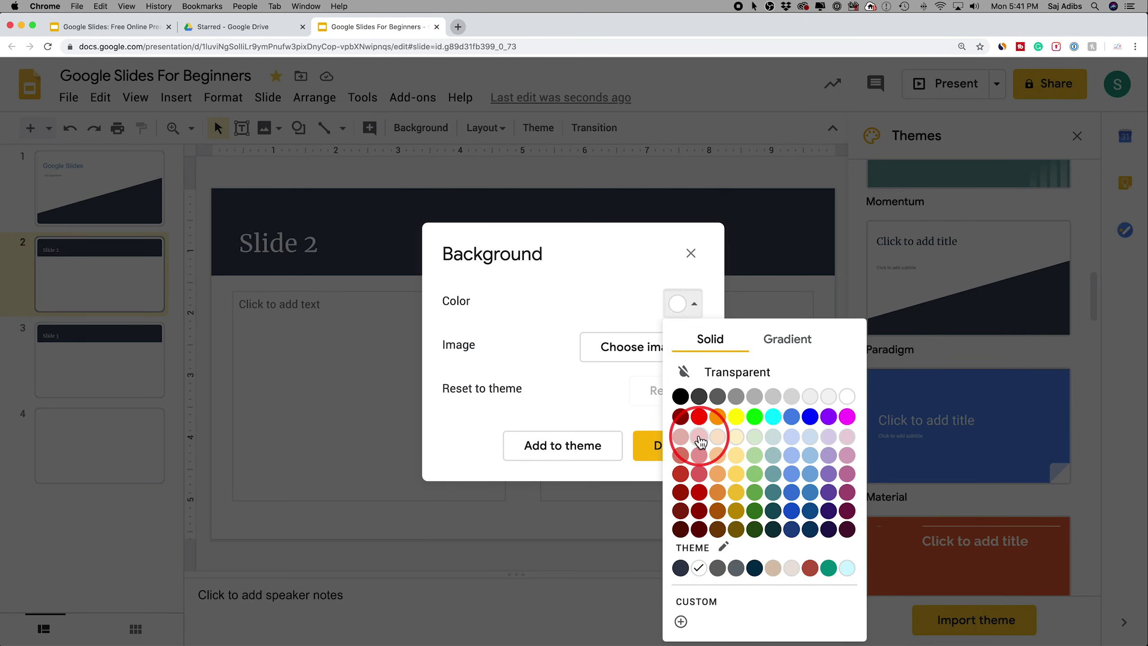
click(798, 399)
click(685, 439)
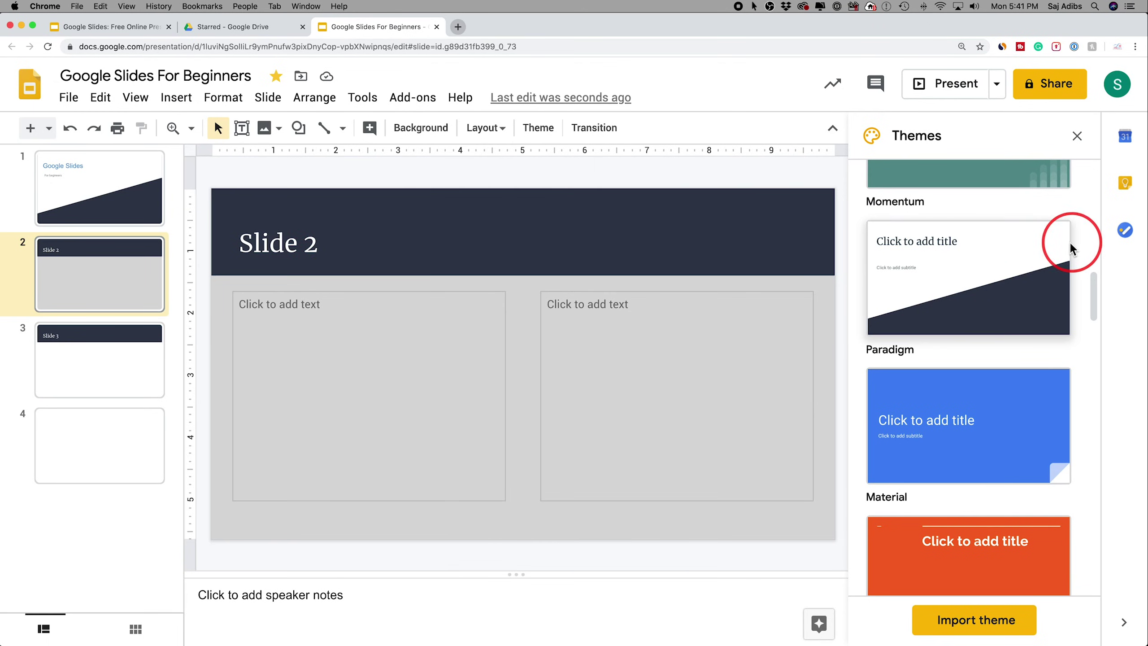
- Replace it with an uploaded starry night-sky image as slide 2's background
click(411, 131)
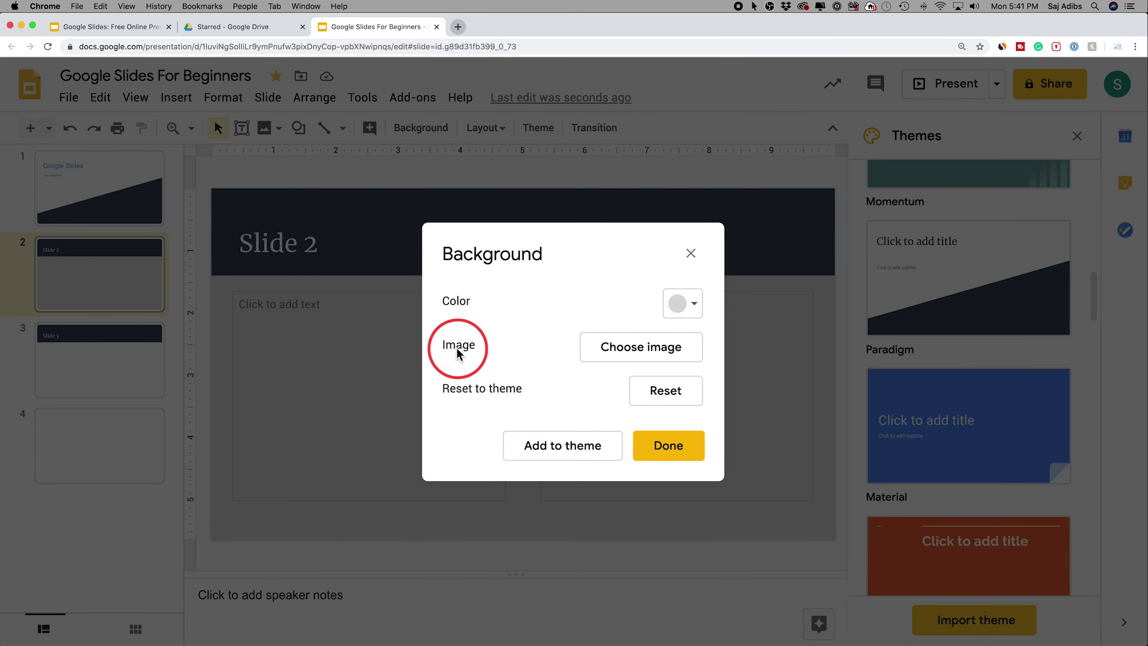
click(630, 354)
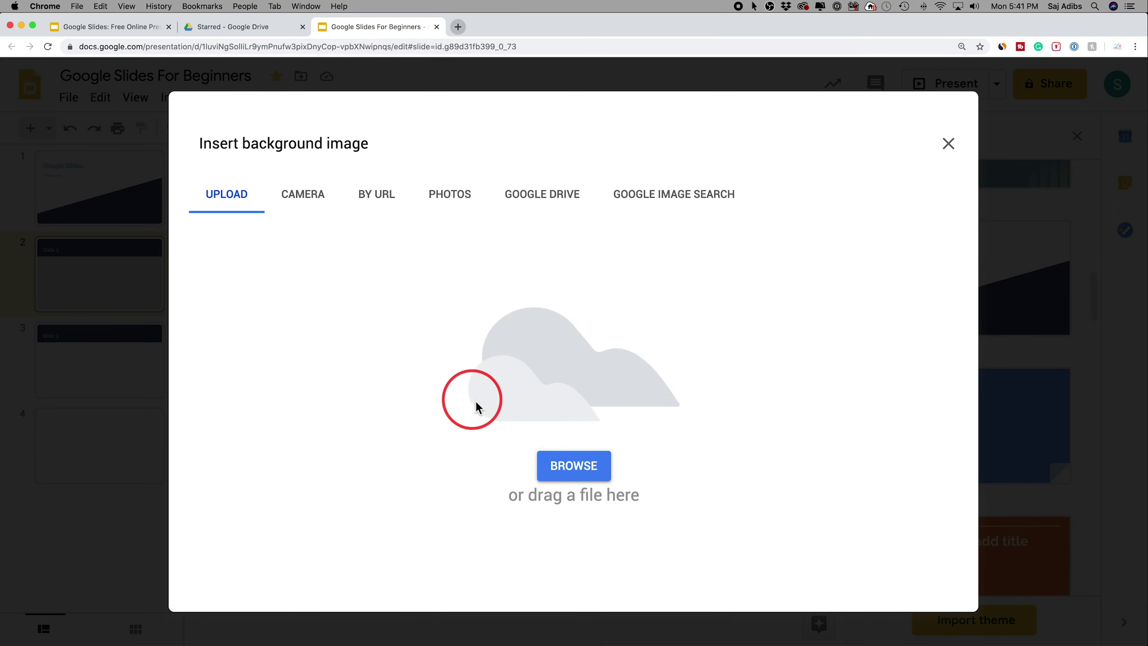
click(580, 467)
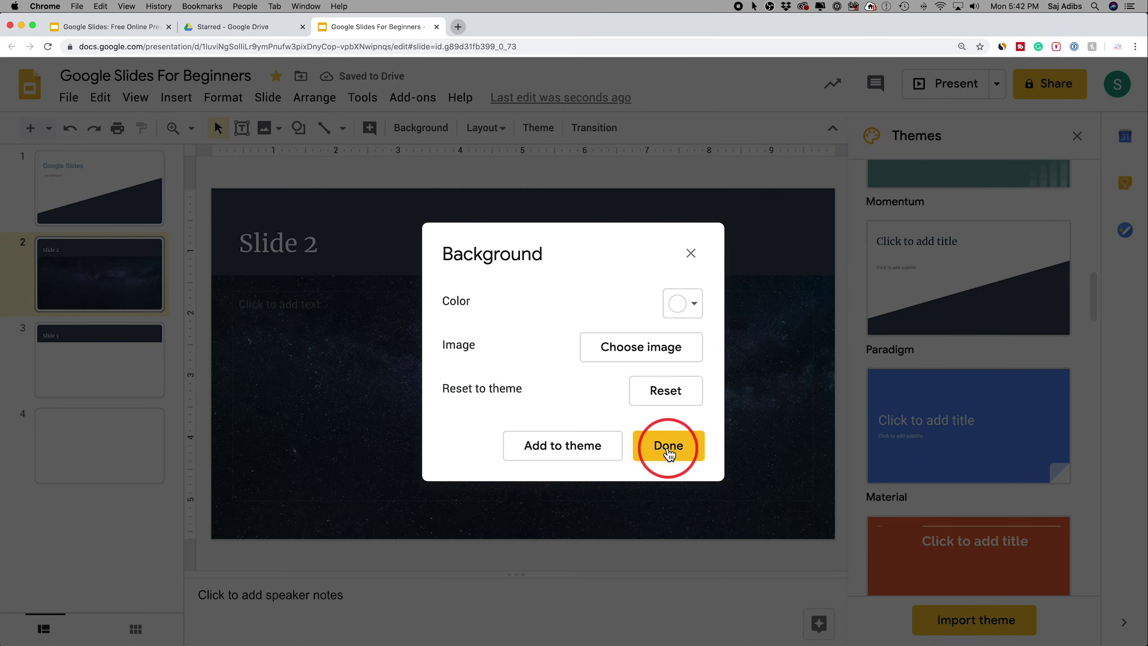
click(670, 447)
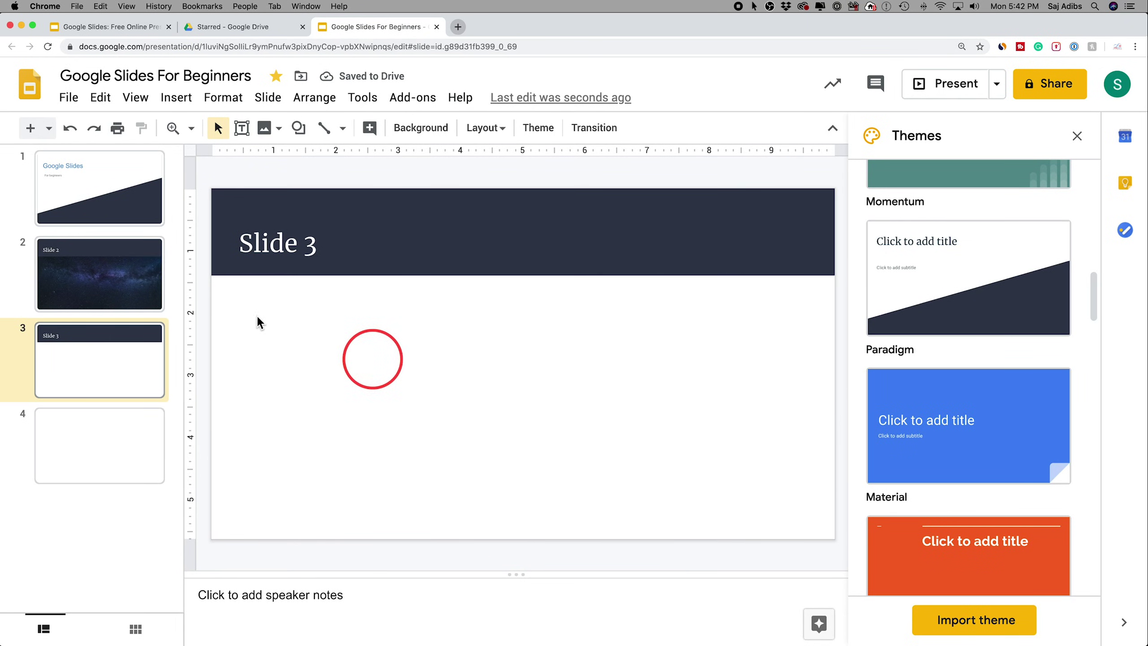
click(127, 283)
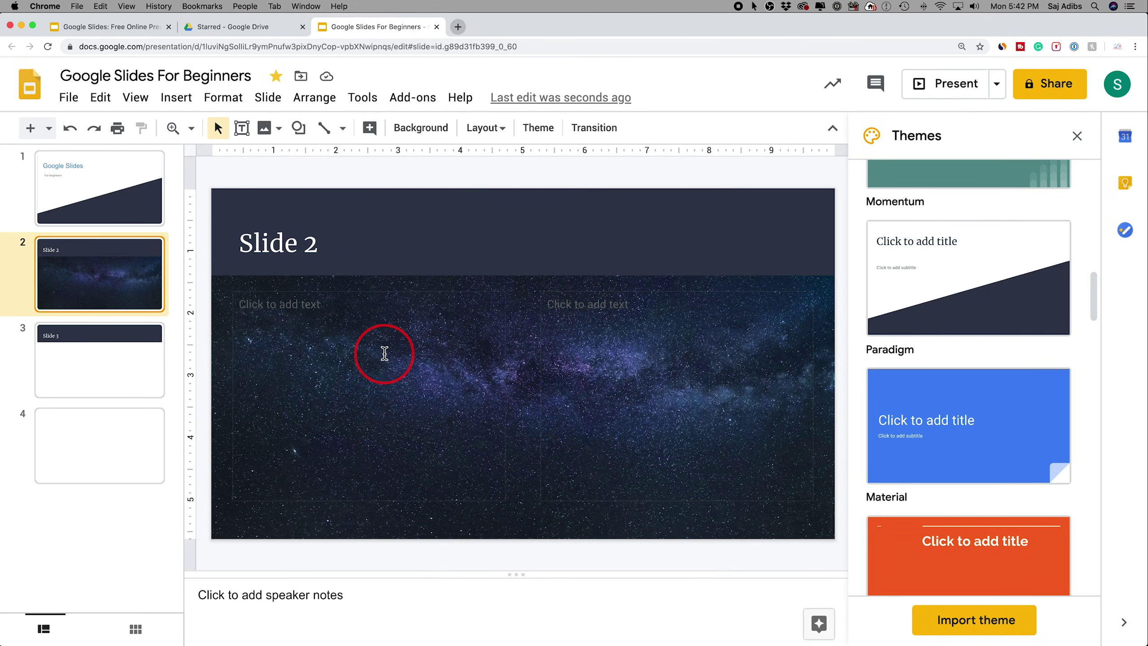
- Add slide 2's starry background to the theme and check it on all four slides
click(405, 132)
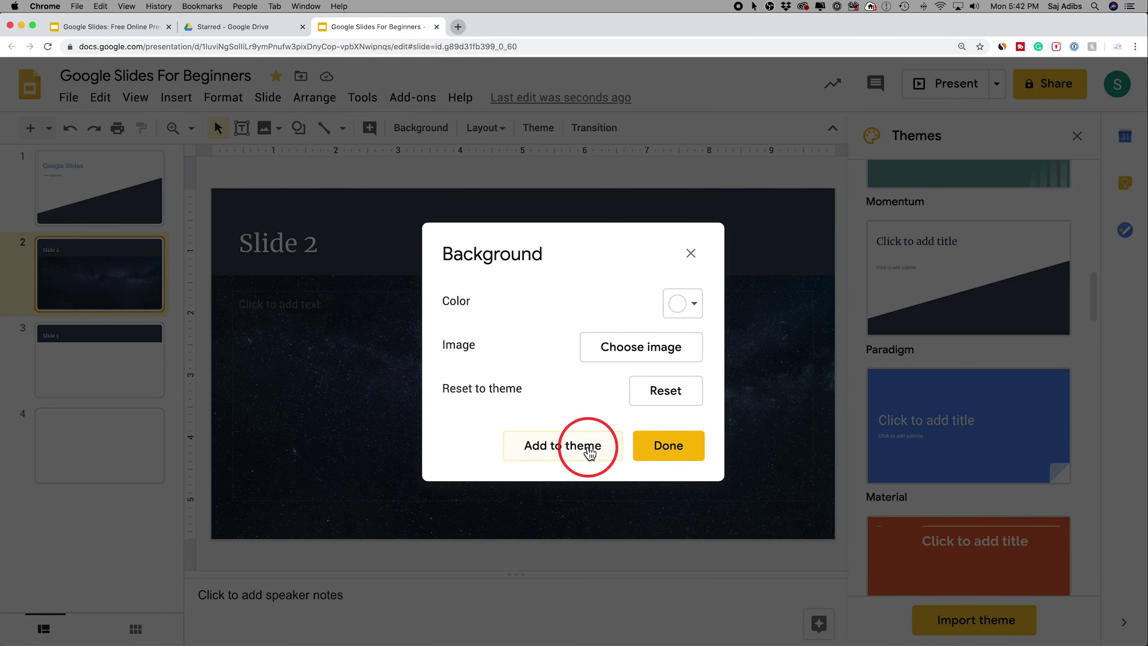
click(538, 455)
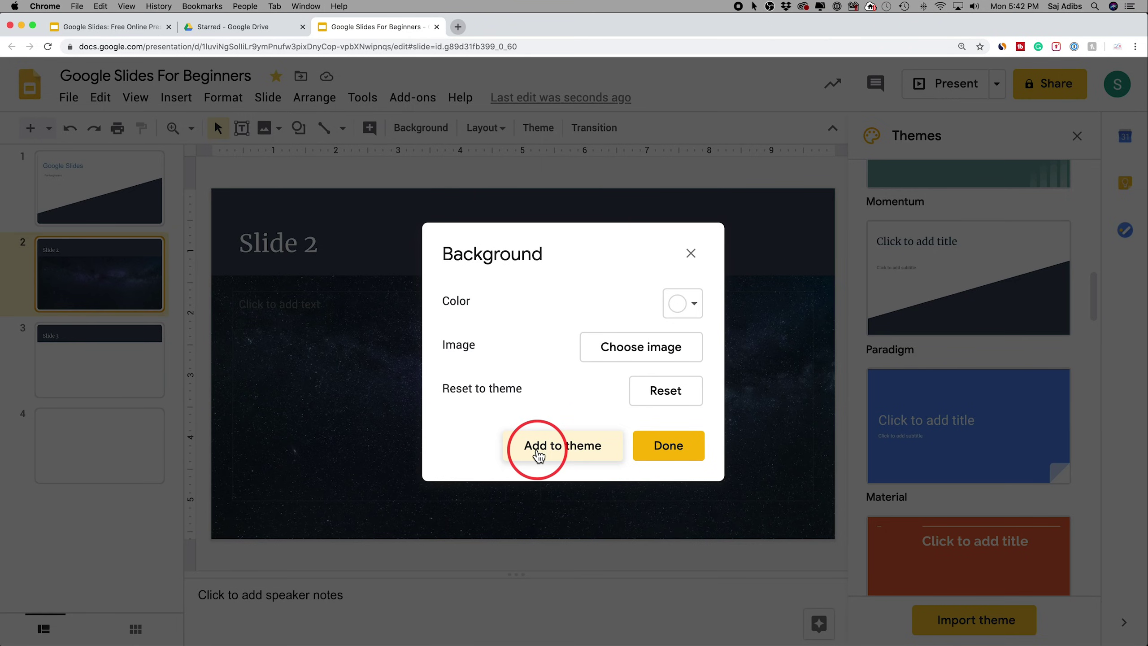
click(645, 452)
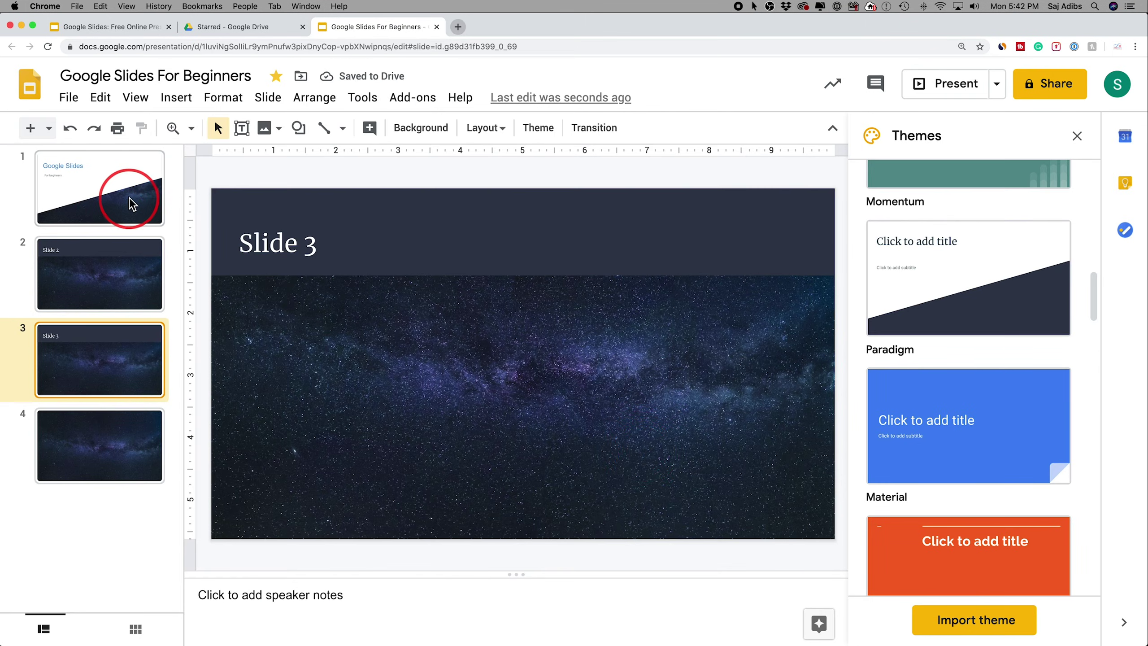
click(130, 206)
click(119, 276)
click(113, 325)
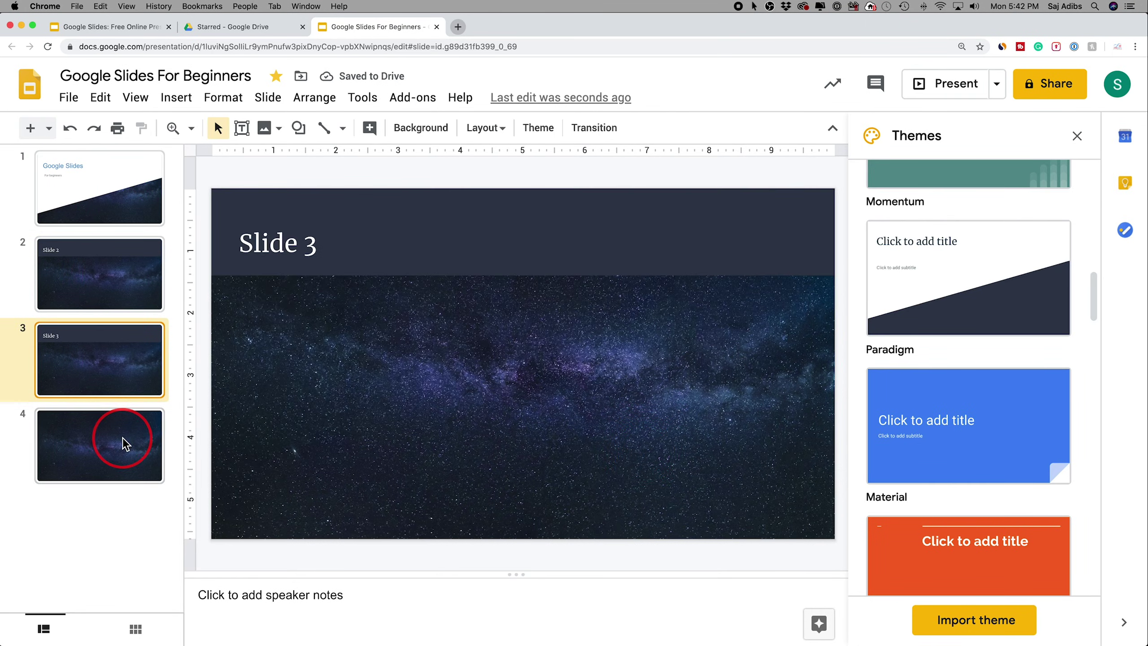
click(119, 430)
click(137, 217)
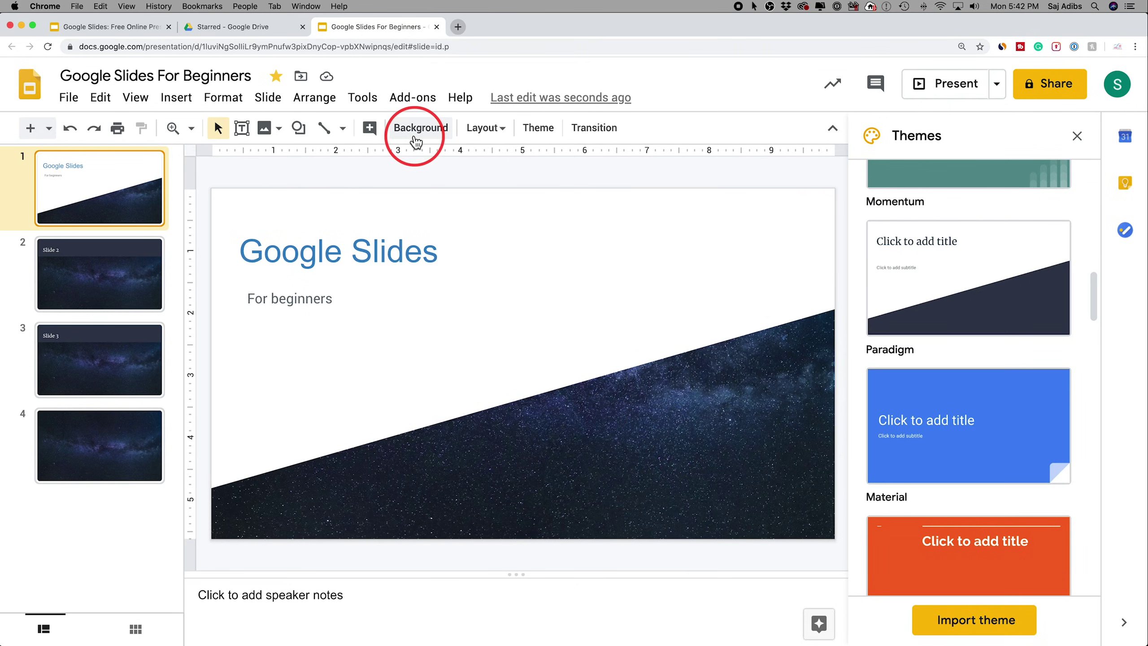
- Undo the starry background changes so the slides return to plain white
click(100, 97)
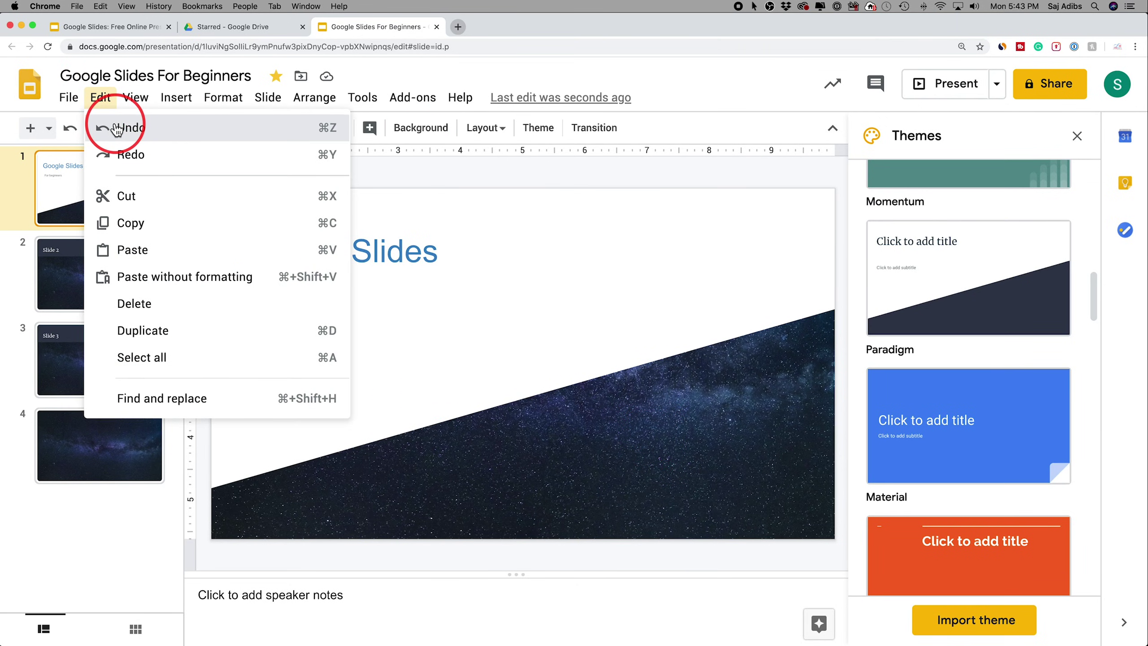
click(117, 129)
click(100, 97)
click(117, 128)
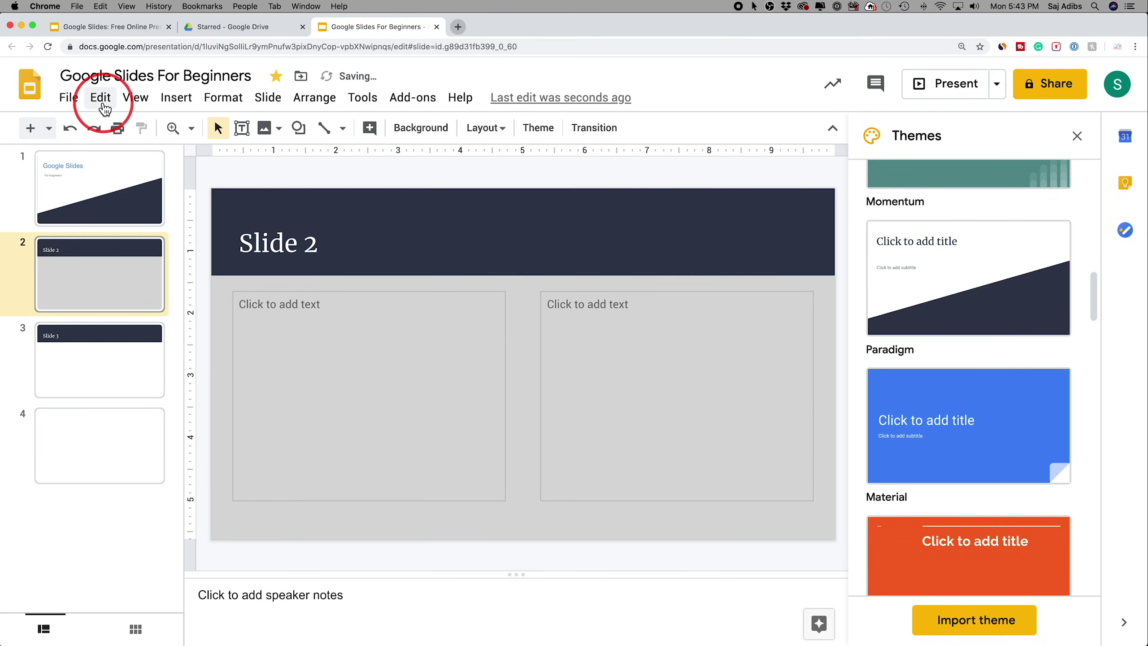
click(100, 97)
click(124, 128)
click(100, 98)
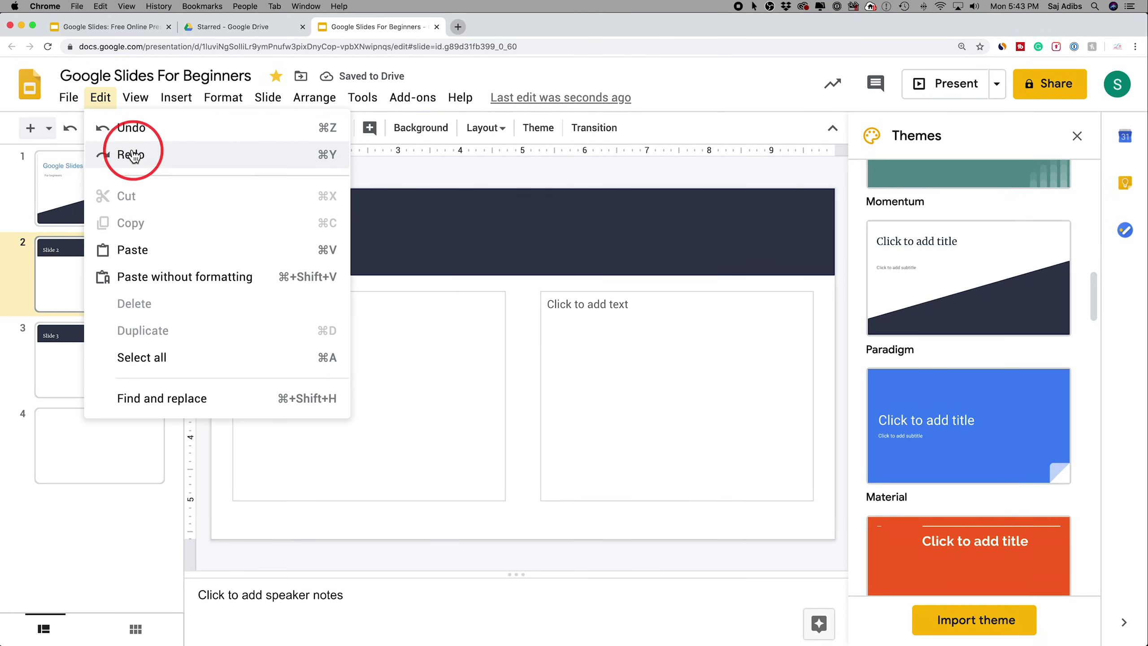
click(132, 155)
click(104, 99)
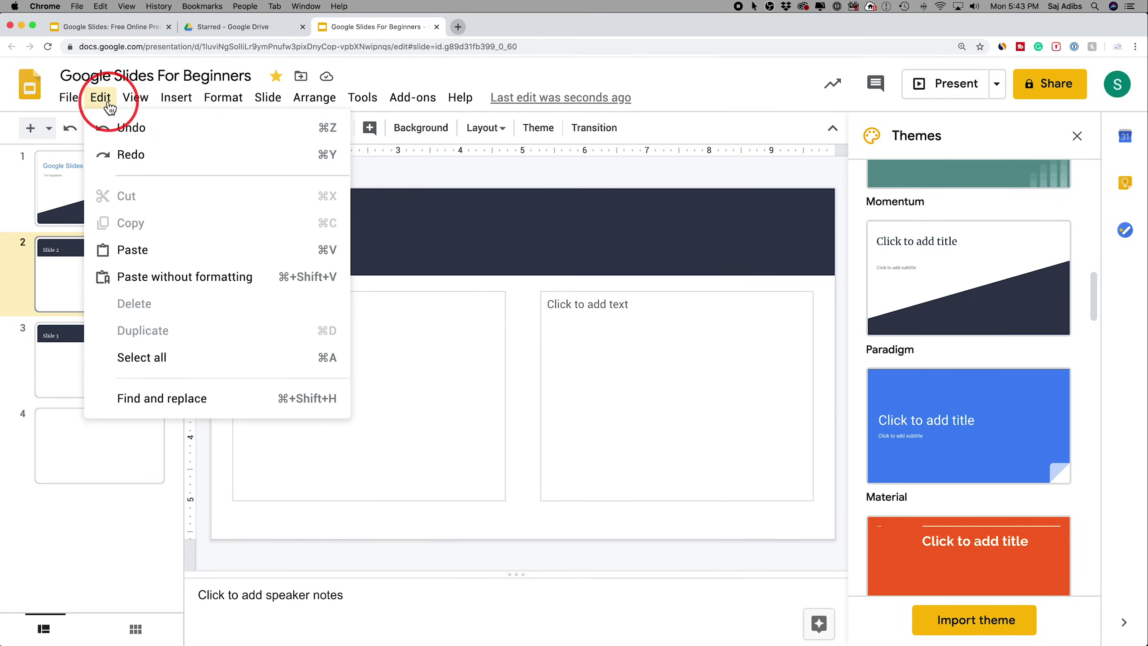
click(108, 105)
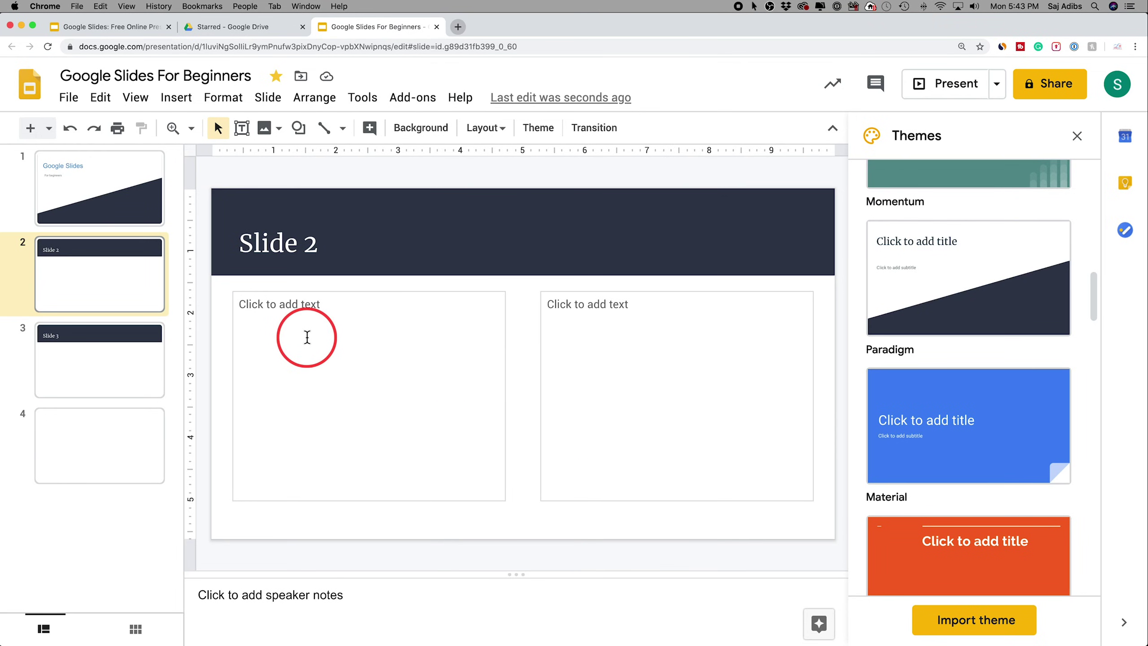
- Go to Slide 2 and place the cursor in its left content box
key(Down)
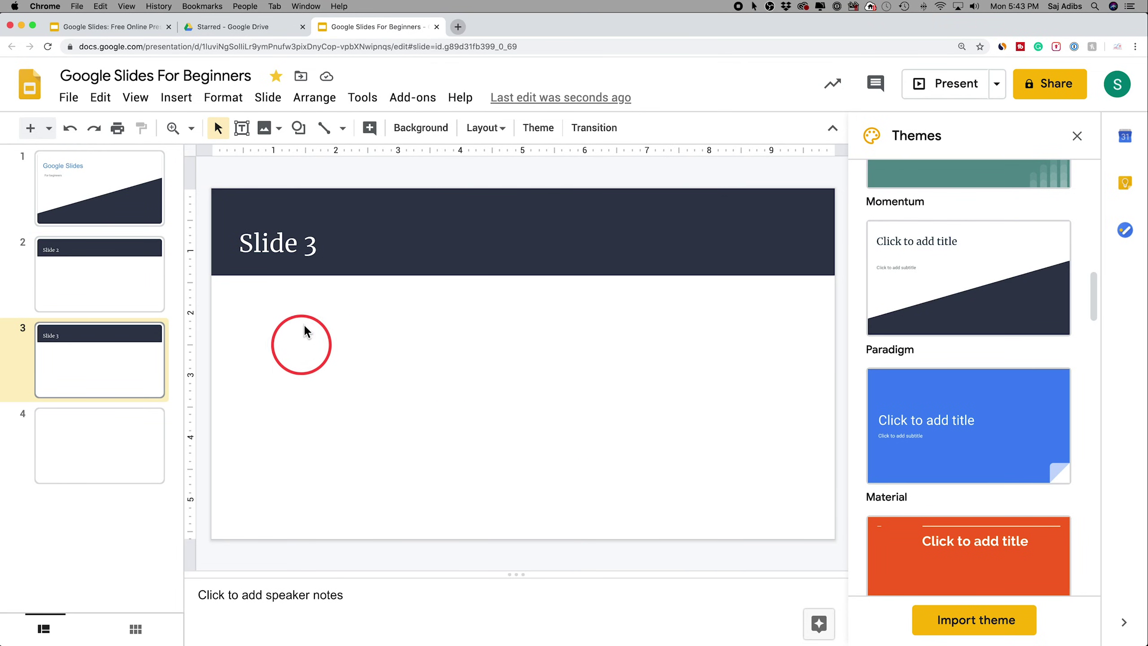
click(129, 257)
key(Down)
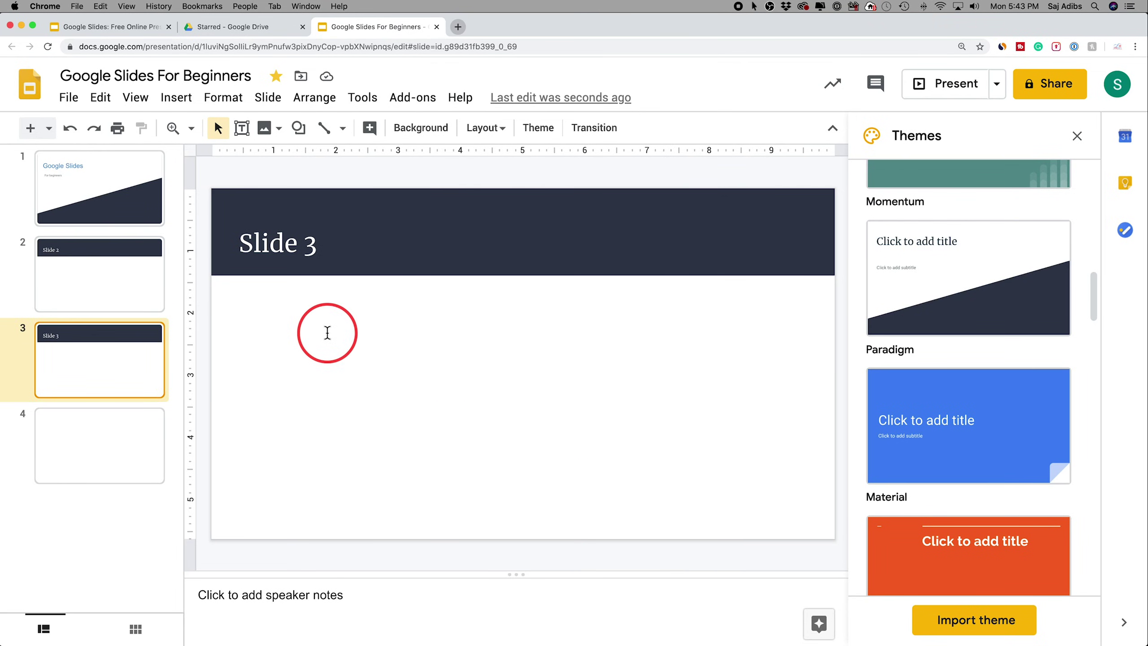
click(158, 280)
click(312, 338)
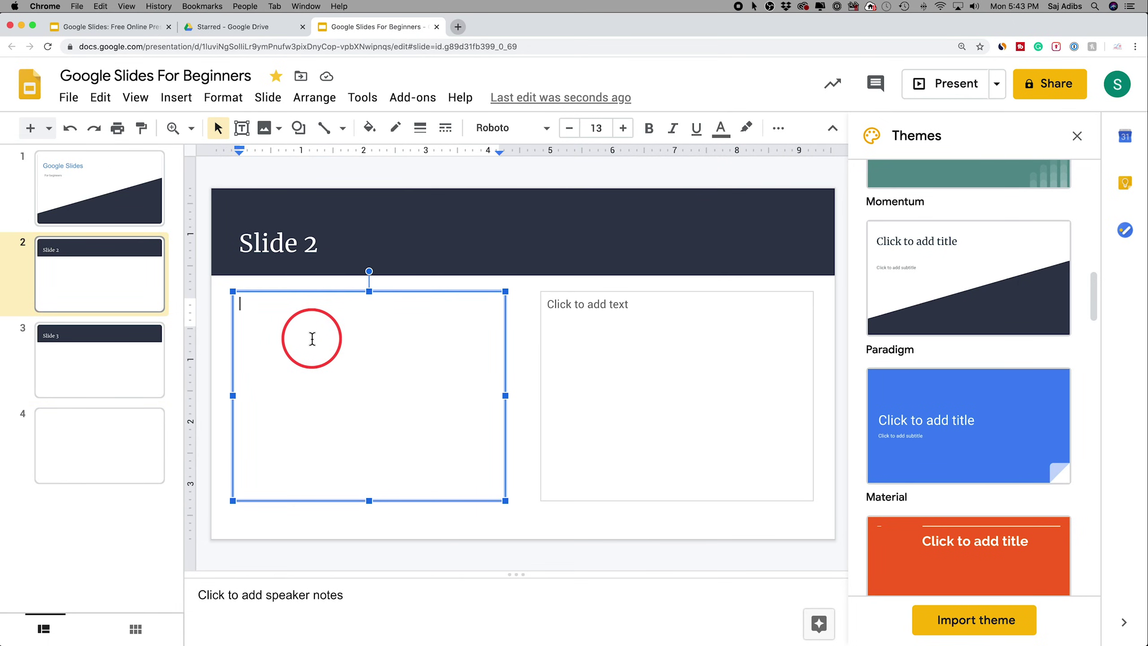
- Upload the 'How to use Google Slides – Beginner's Guide' image from the computer onto Slide 2
click(182, 105)
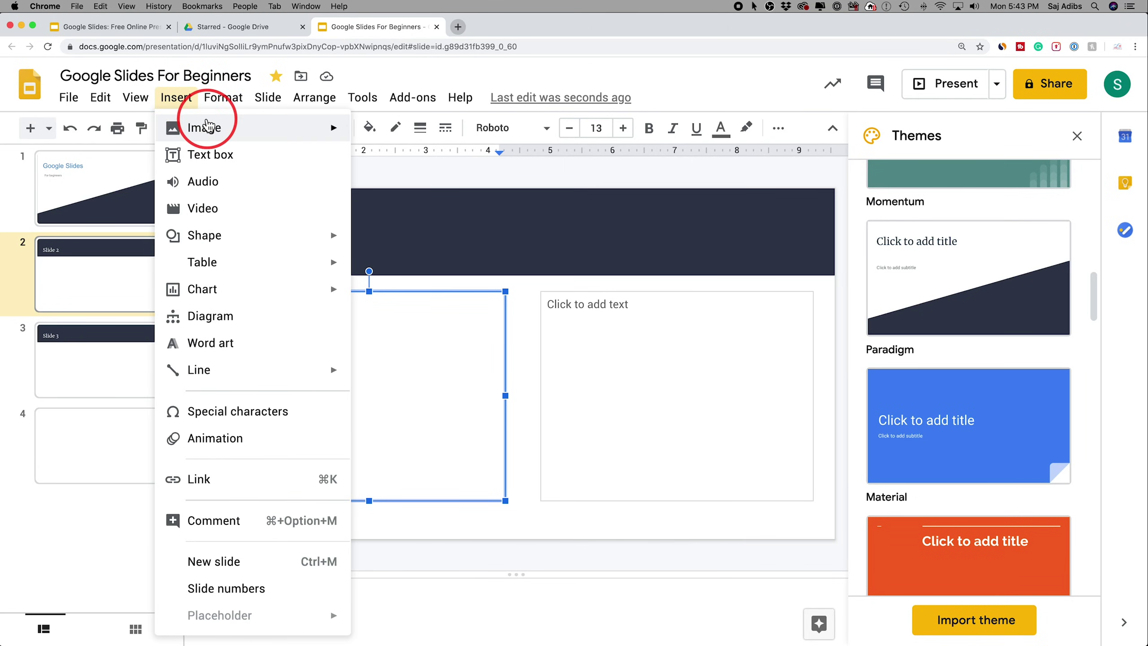
mouse_move(215, 294)
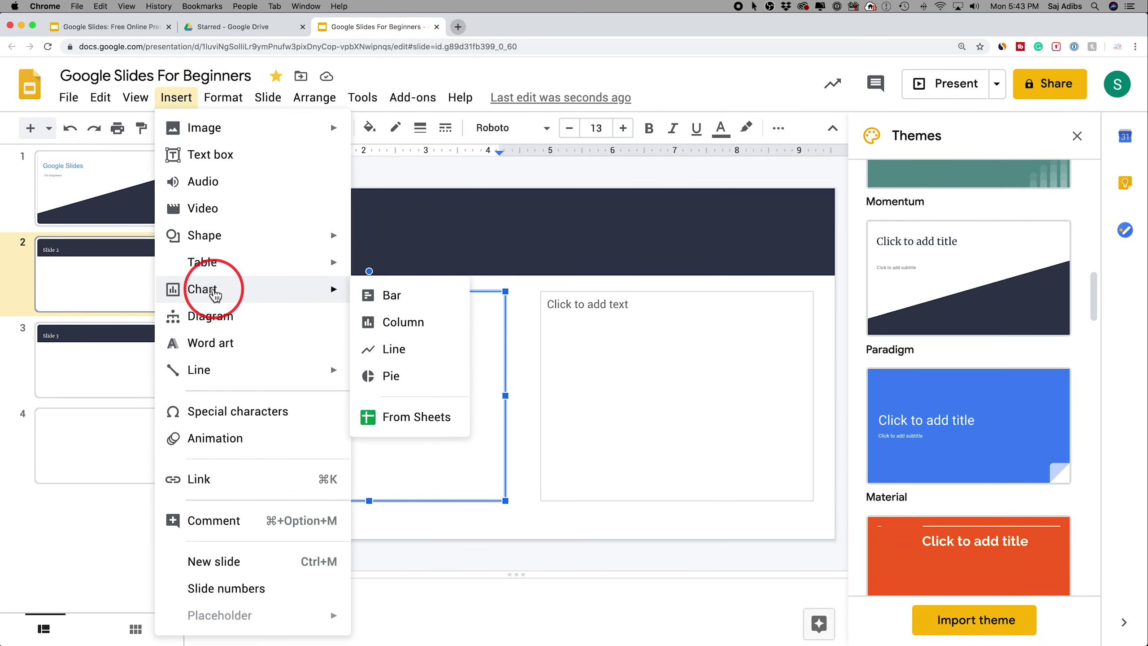
mouse_move(215, 136)
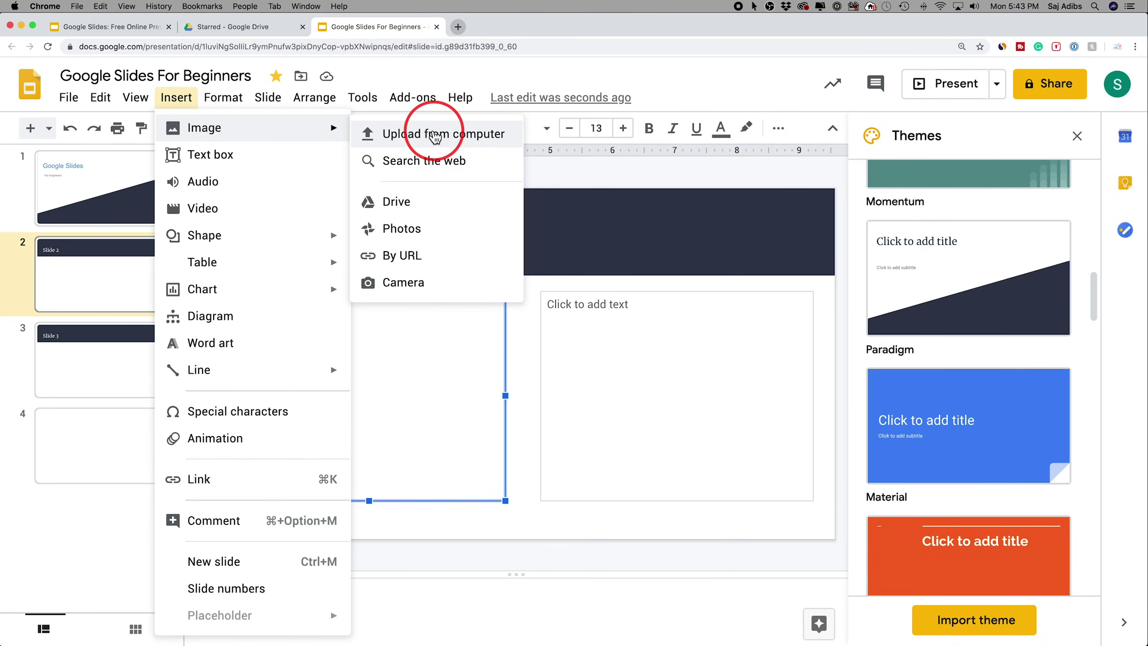
click(397, 141)
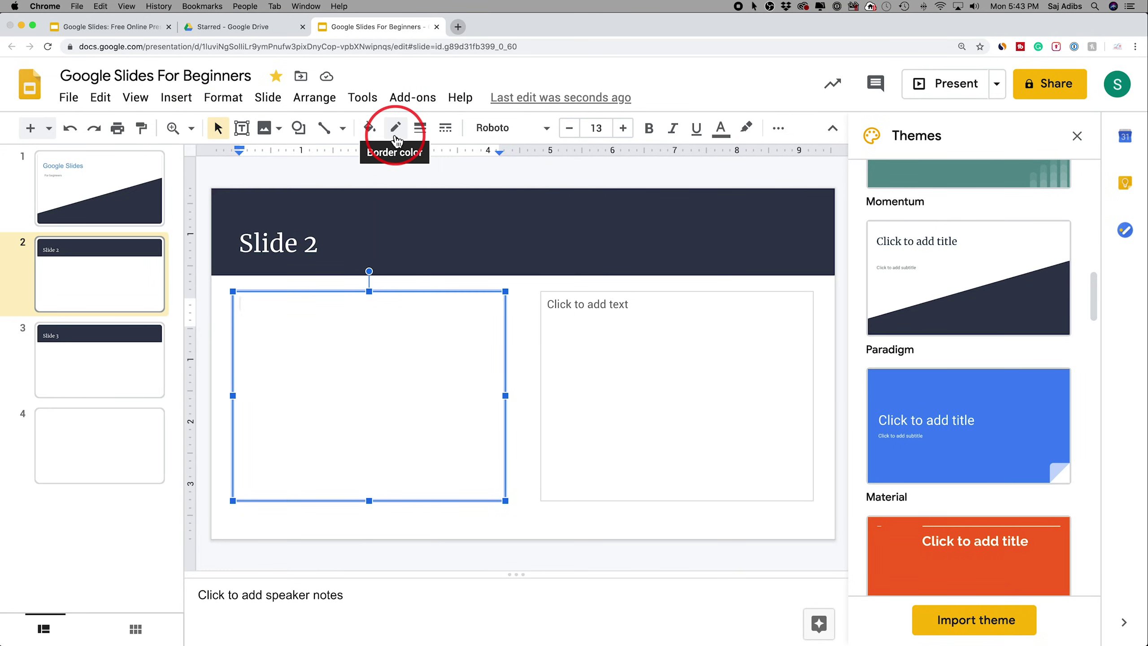
key(Escape)
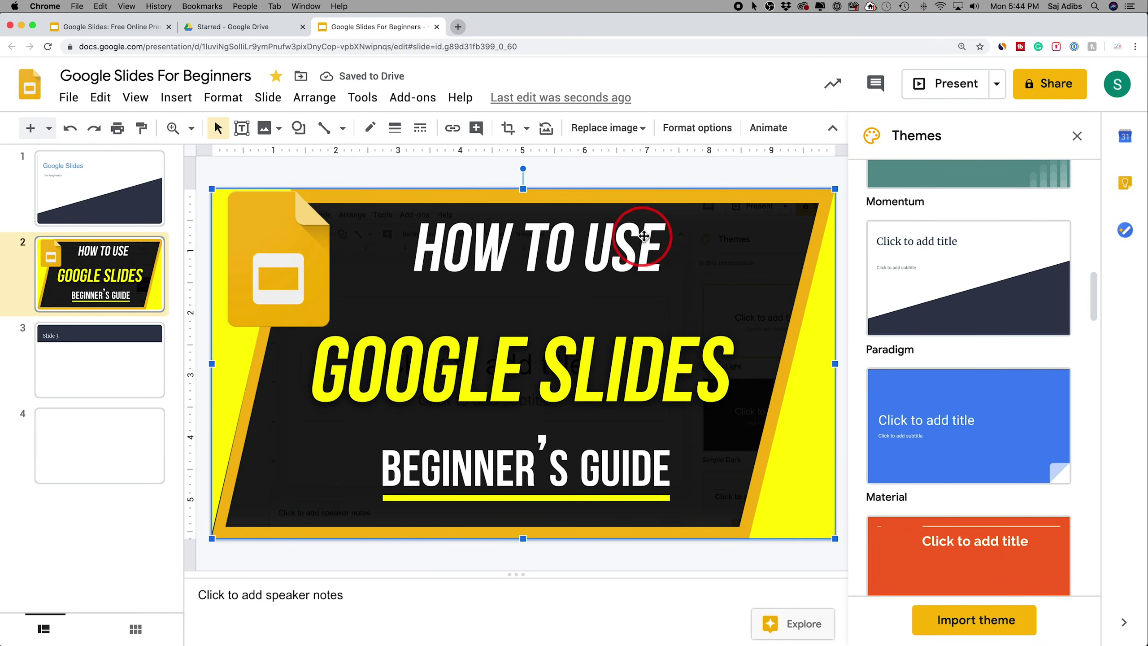
- Shrink the image and delete both empty text placeholders on Slide 2
drag(835, 189, 644, 322)
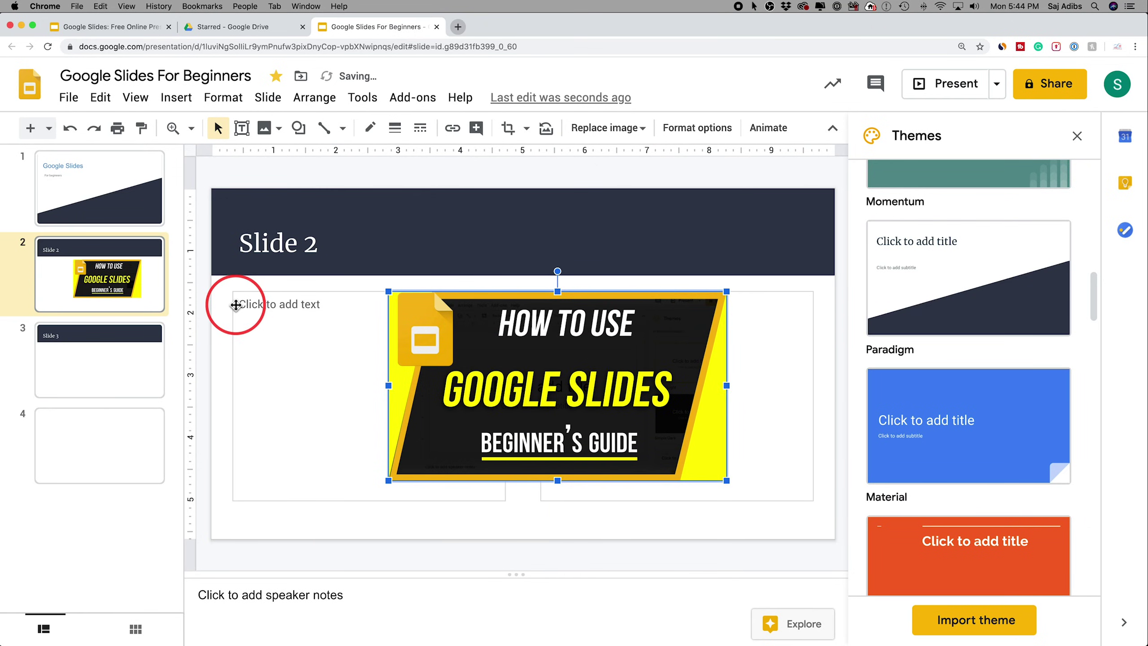
click(244, 321)
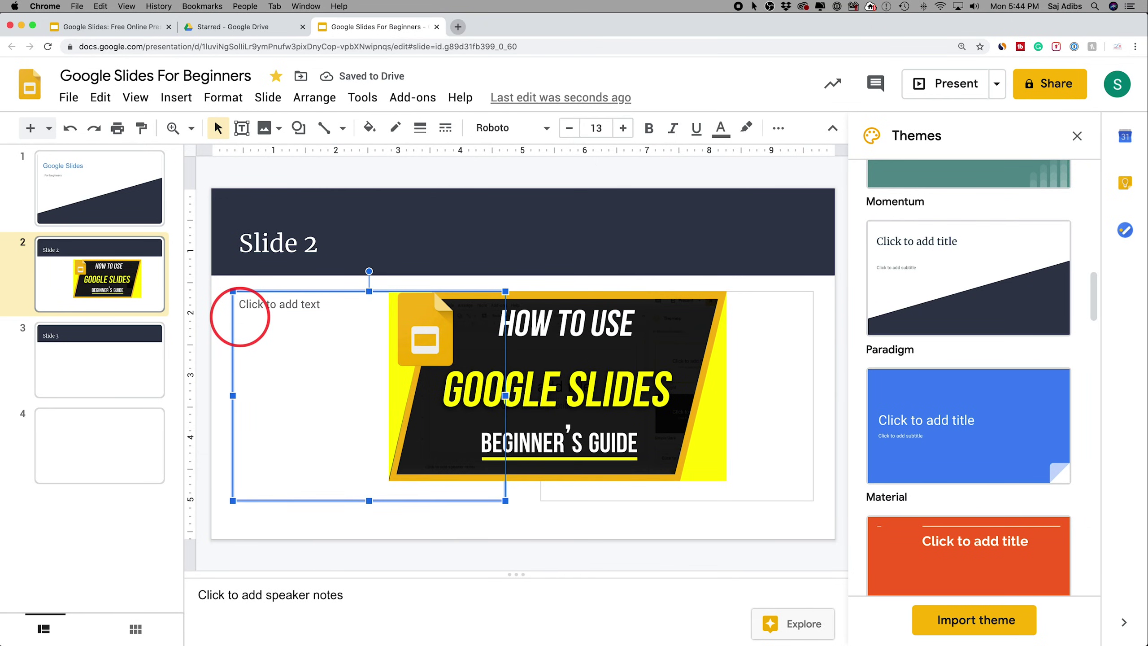
key(Delete)
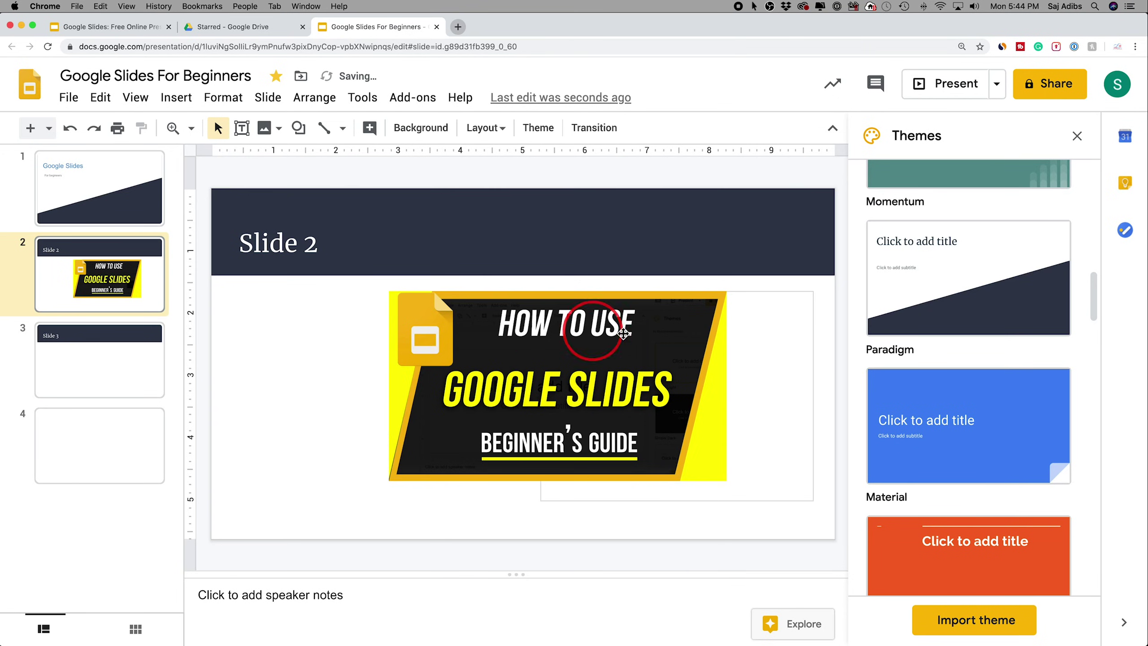
click(812, 294)
key(Delete)
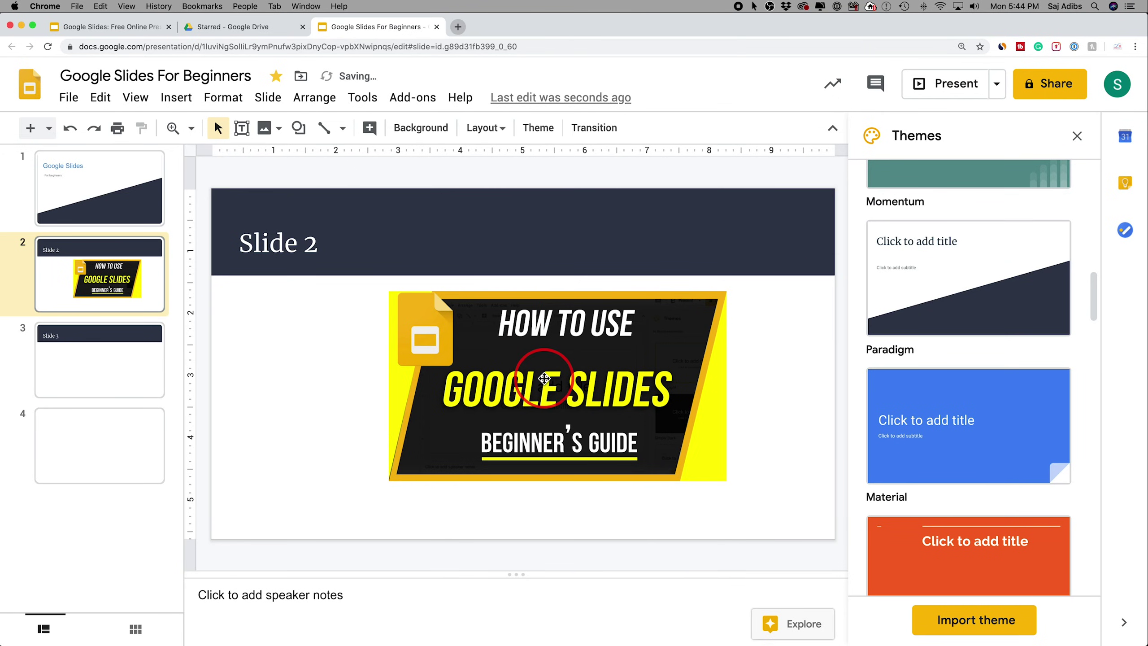
- Check the image's Size & Rotation settings, now 5.42 × 3.05 in
click(544, 378)
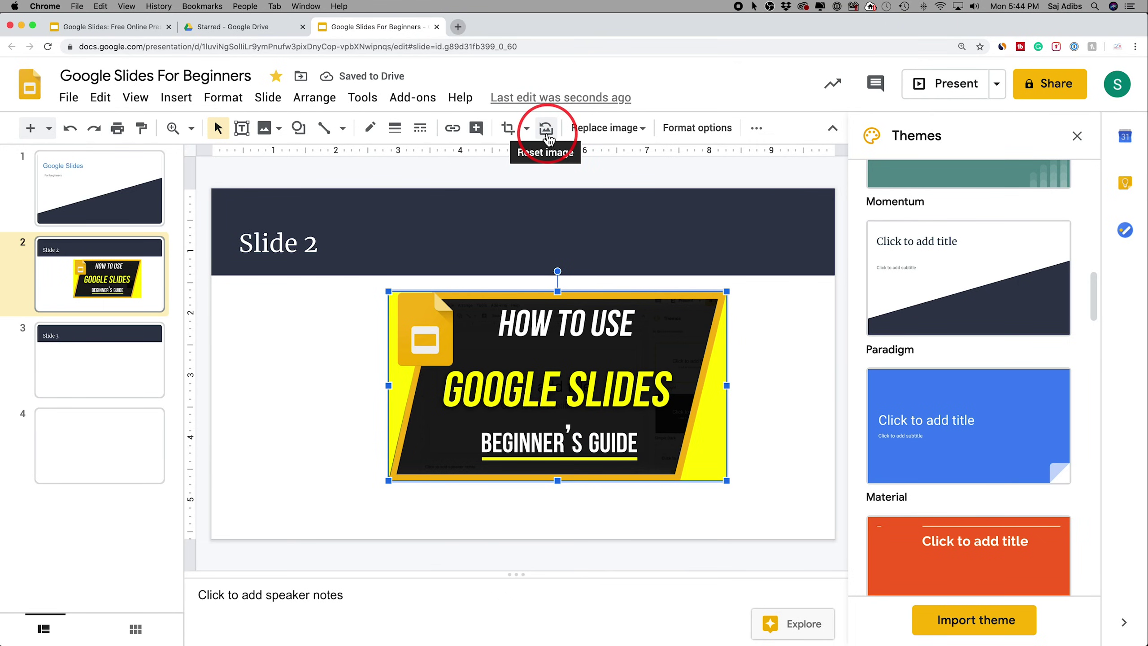
click(676, 130)
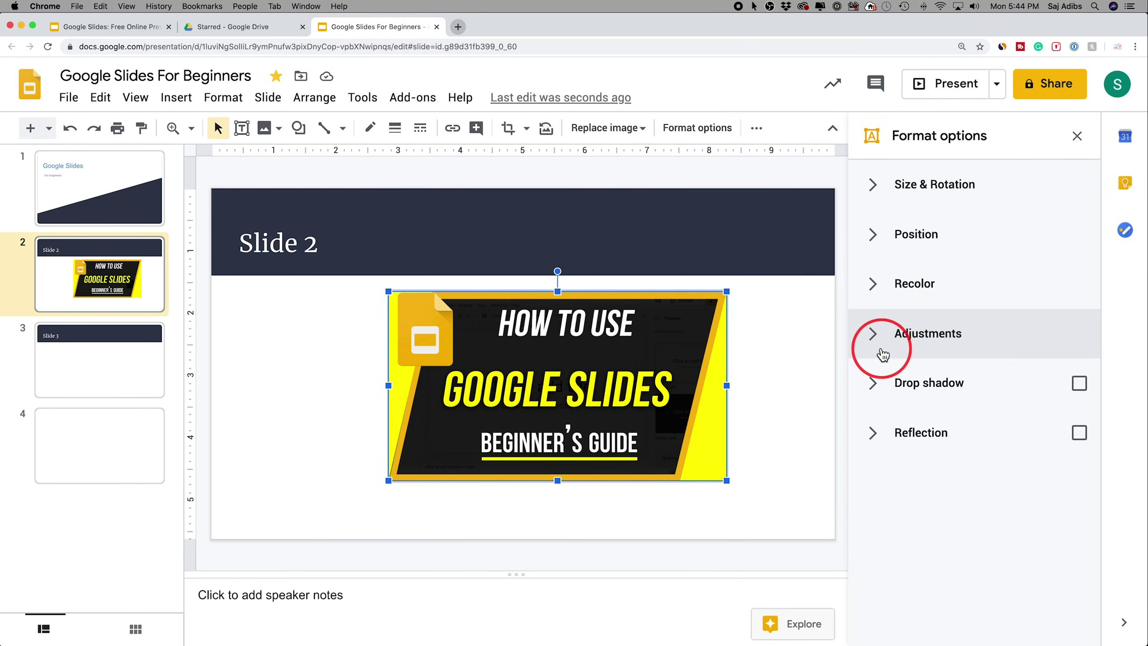
click(879, 190)
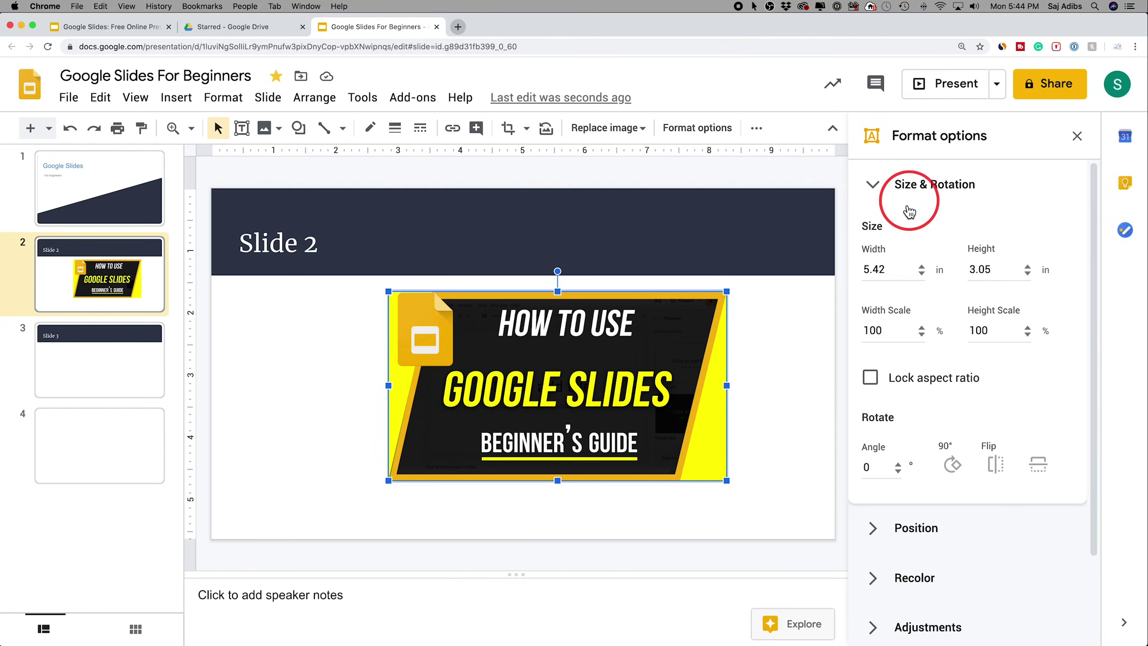
scroll(923, 368, down, 2)
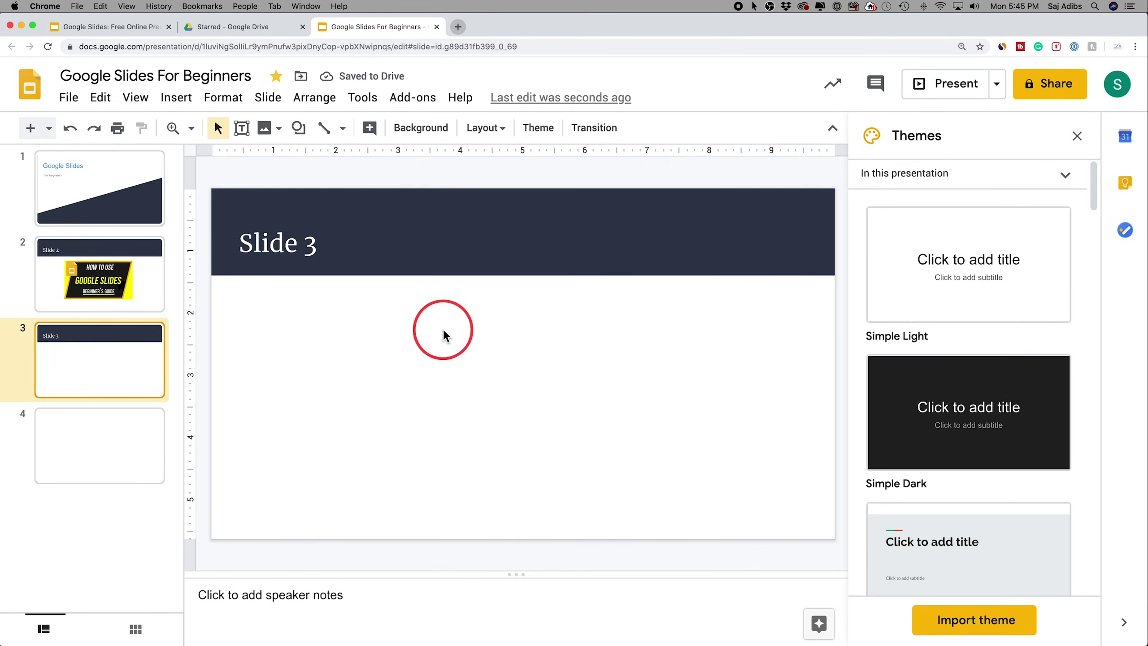
- Search YouTube for 'how to use google drive' and insert the Beginner's Guide video
click(176, 99)
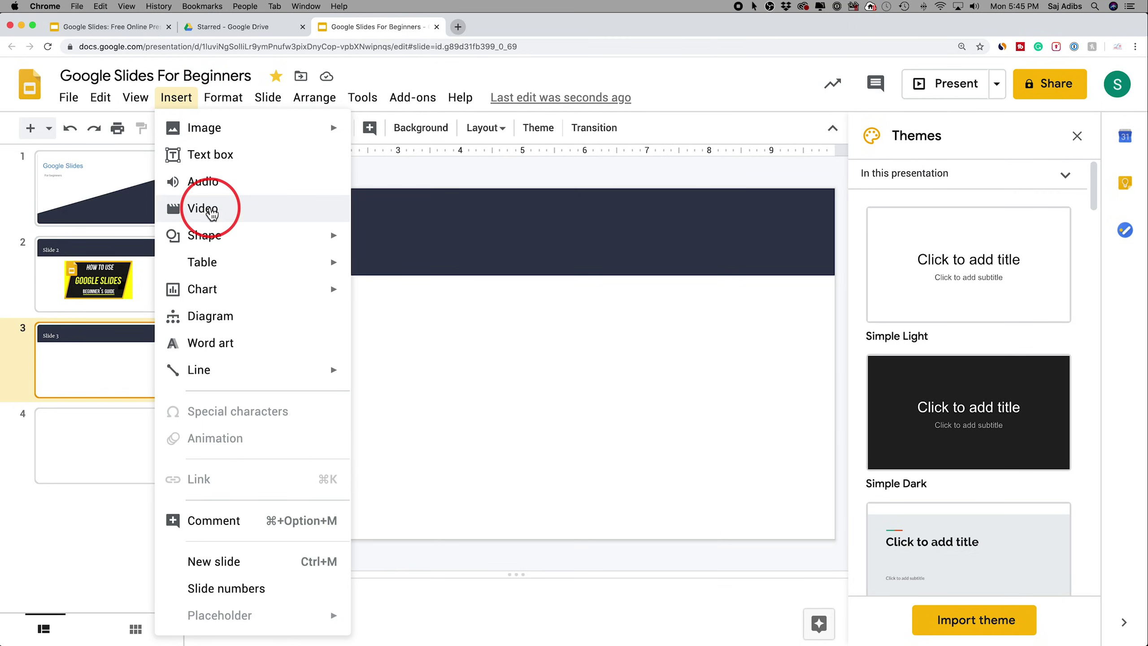
click(212, 212)
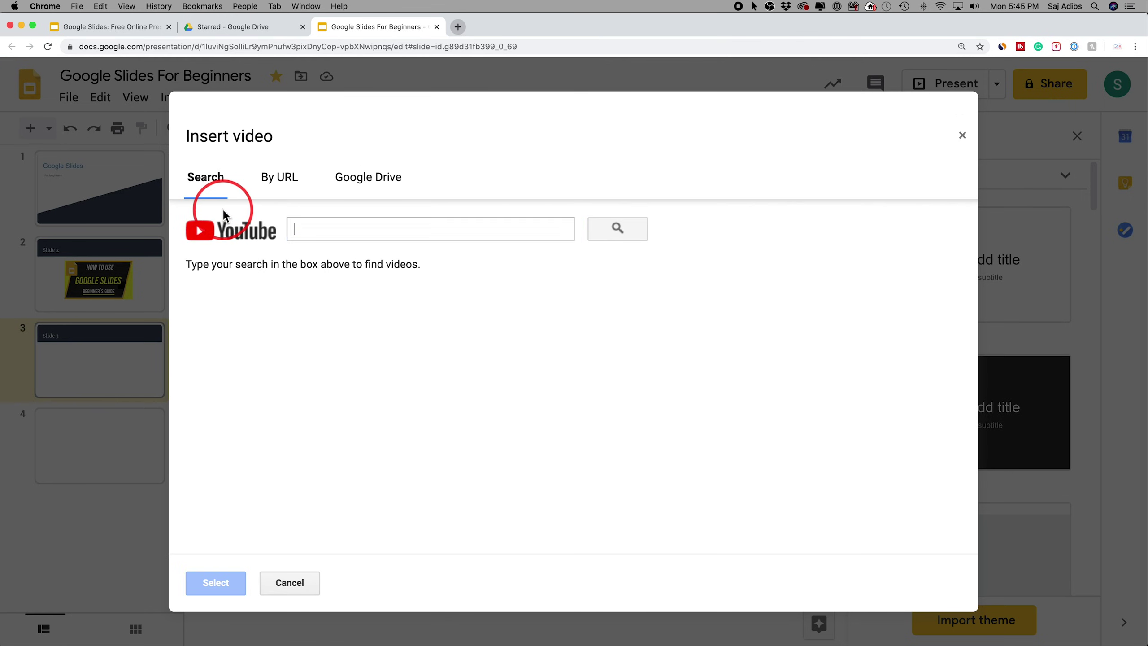
click(386, 180)
click(193, 183)
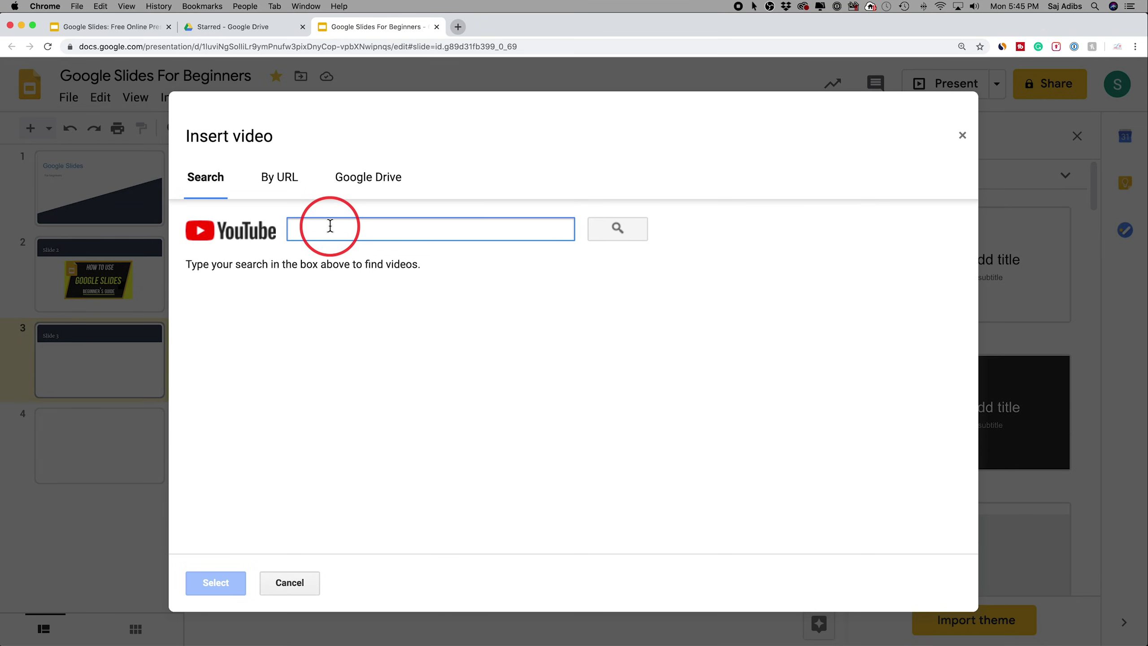
text(how to use google drive)
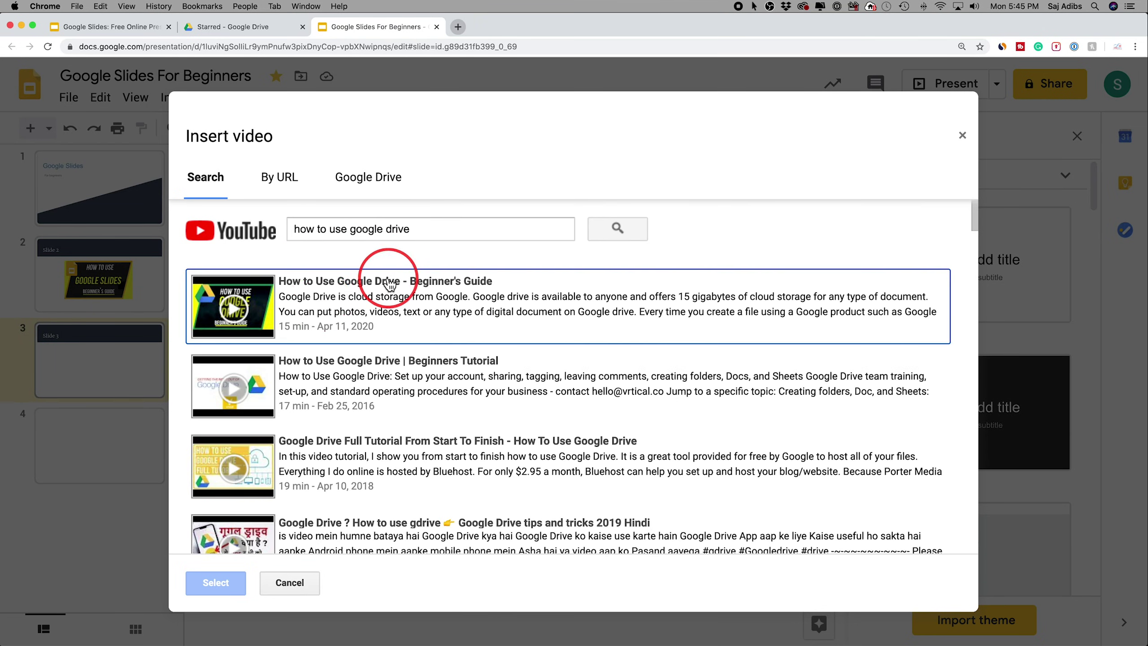
click(318, 310)
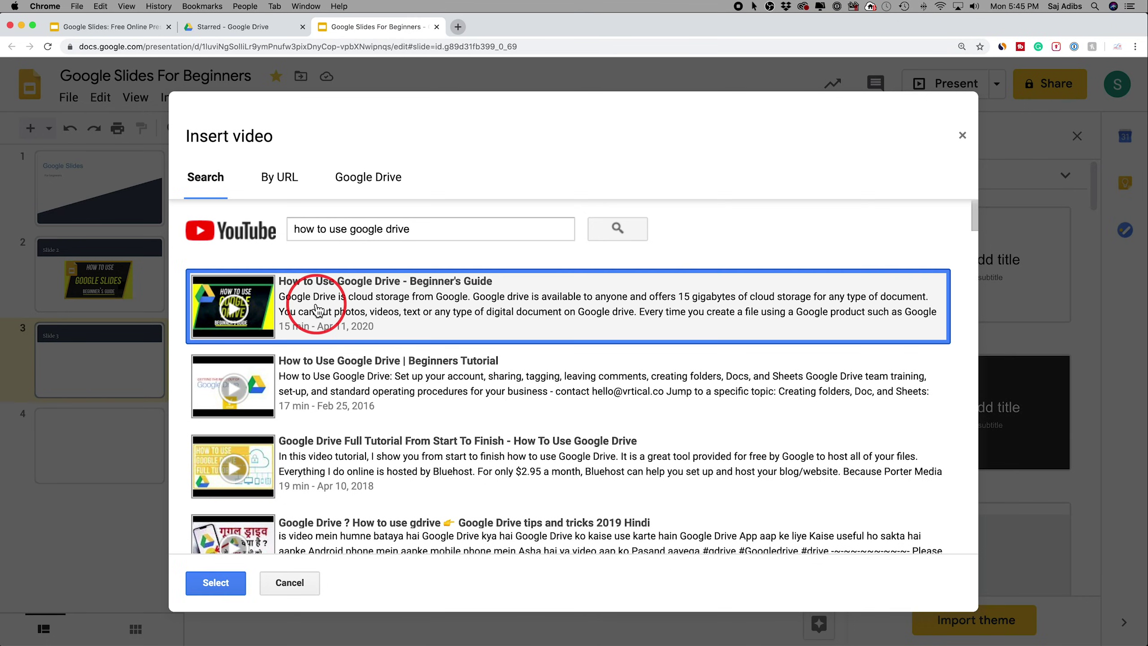
click(216, 583)
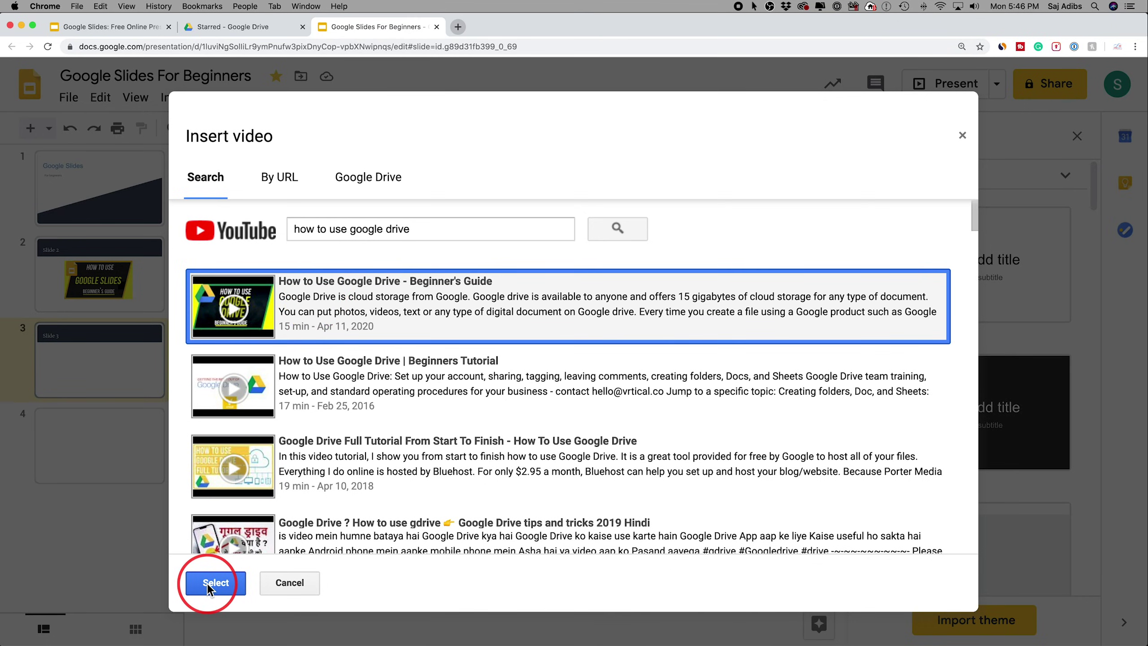
click(208, 588)
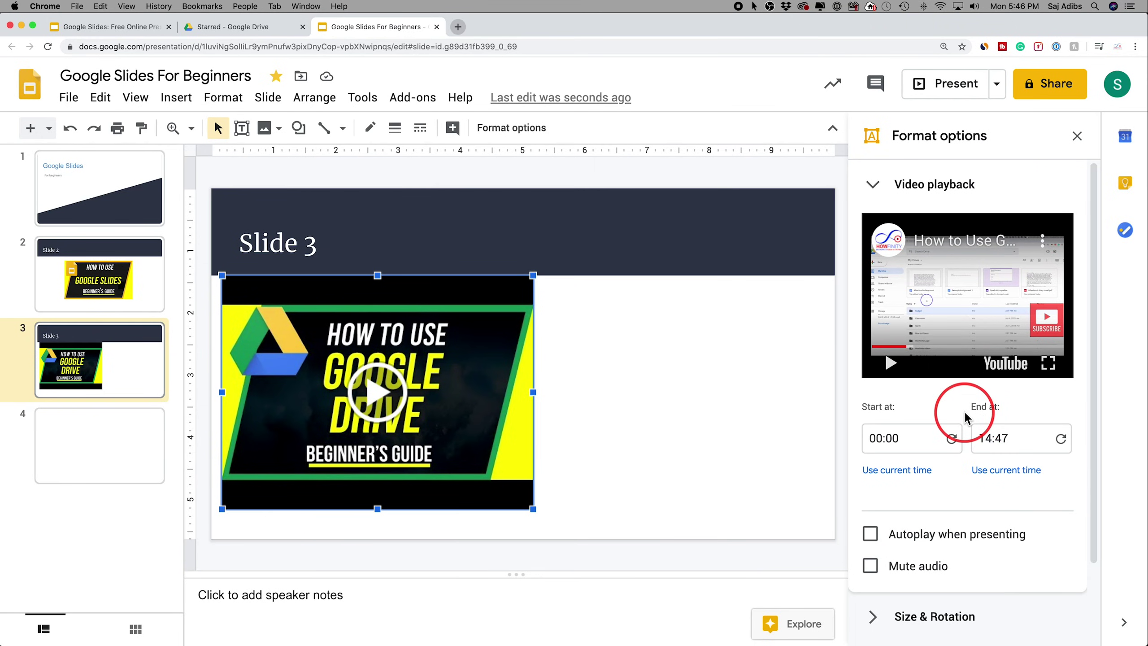
- Move the Google Drive video toward the centre of Slide 3, then go to Slide 4
scroll(964, 410, down, 2)
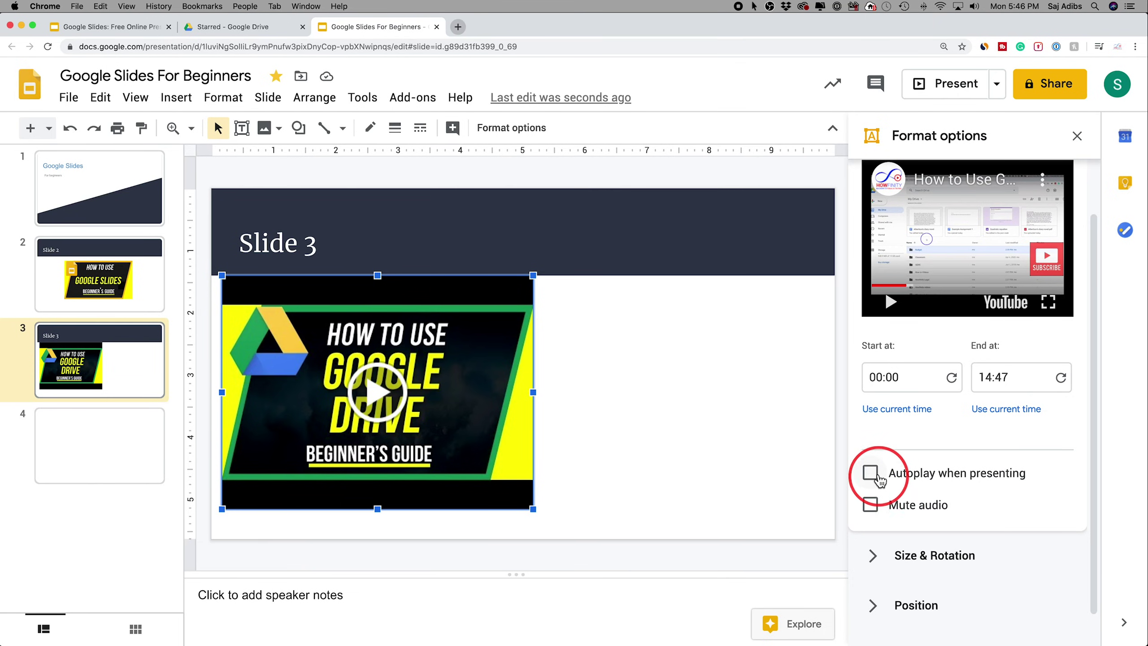
scroll(944, 502, down, 1)
scroll(954, 525, up, 3)
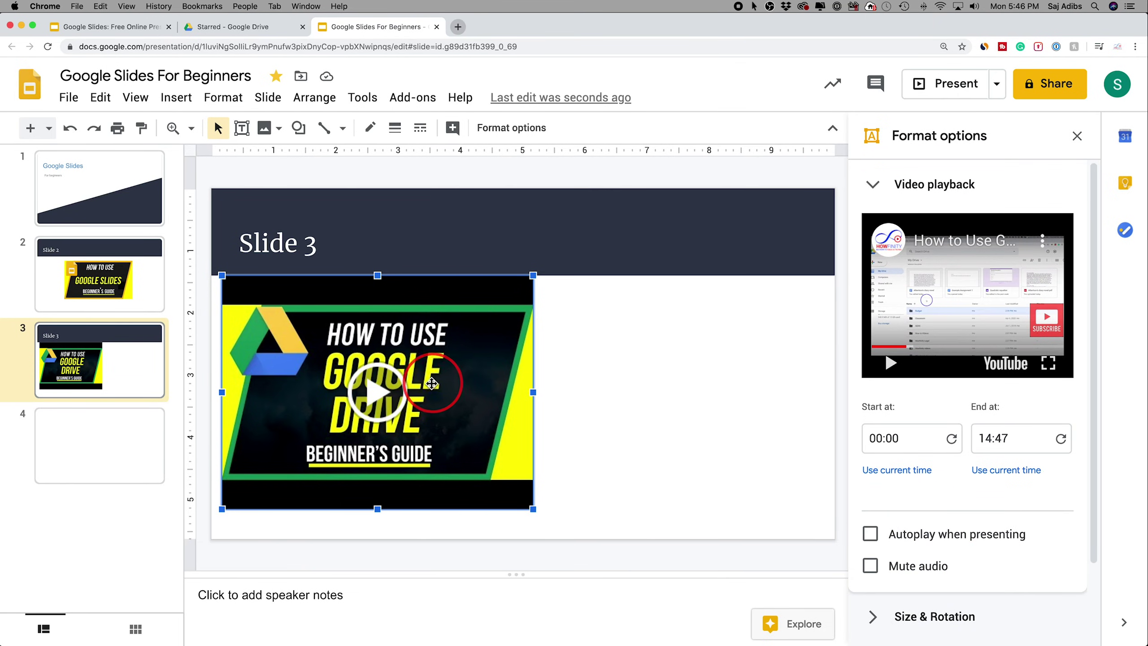
drag(441, 357, 586, 357)
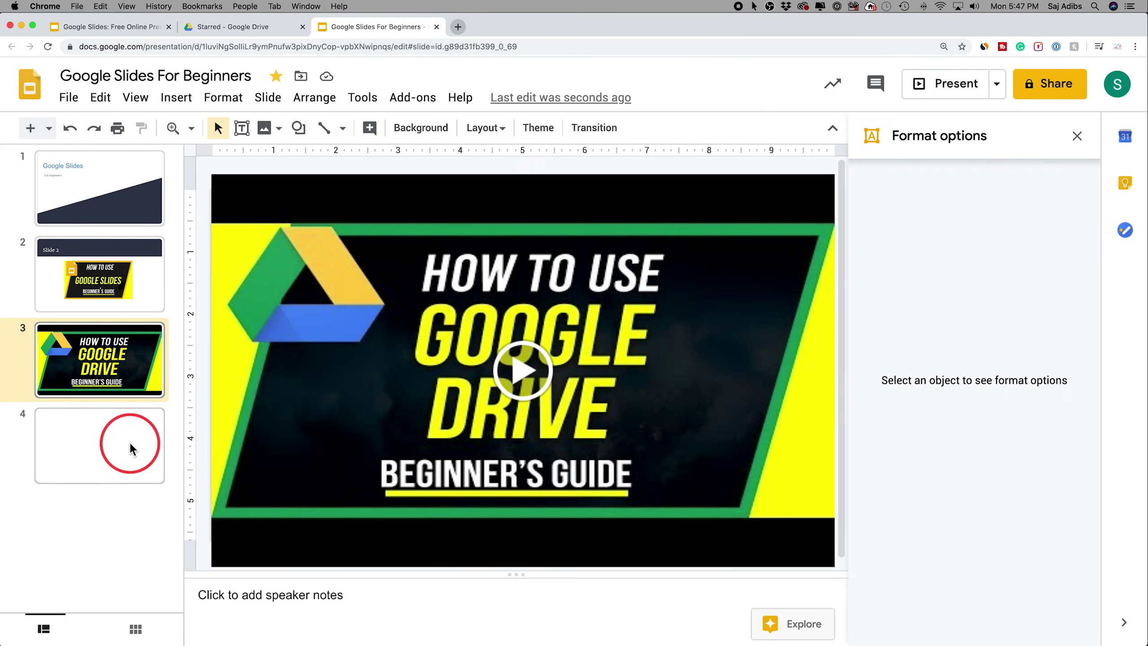
click(129, 441)
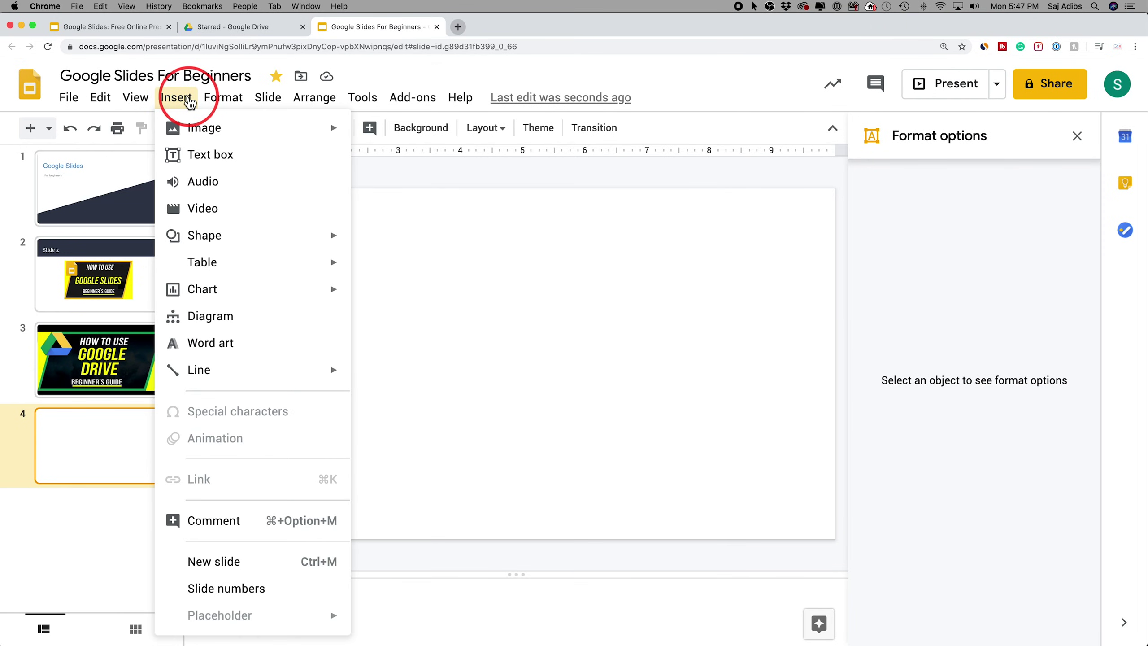
- Try inserting a chart from the Annual Budget spreadsheet, then cancel
mouse_move(260, 301)
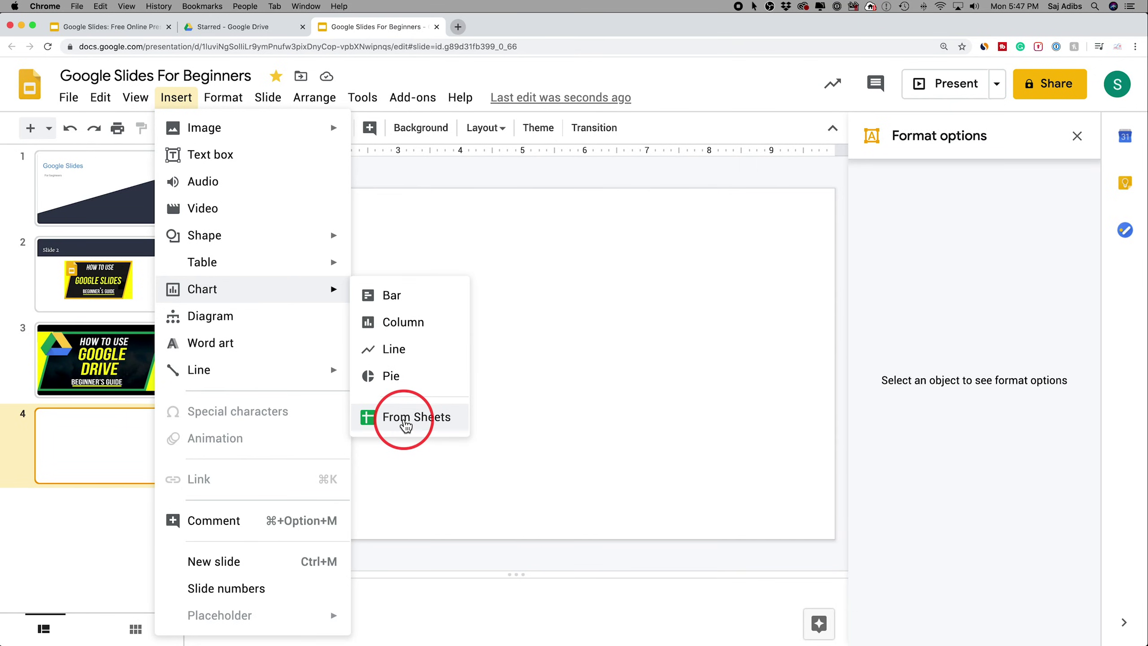
click(397, 420)
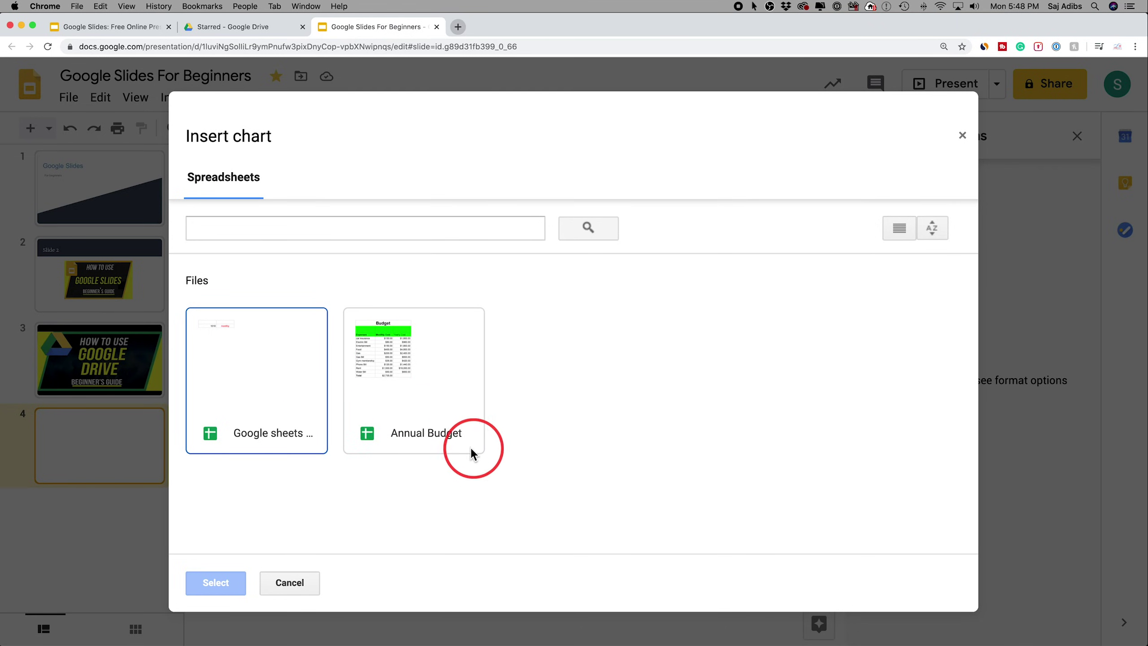
click(450, 400)
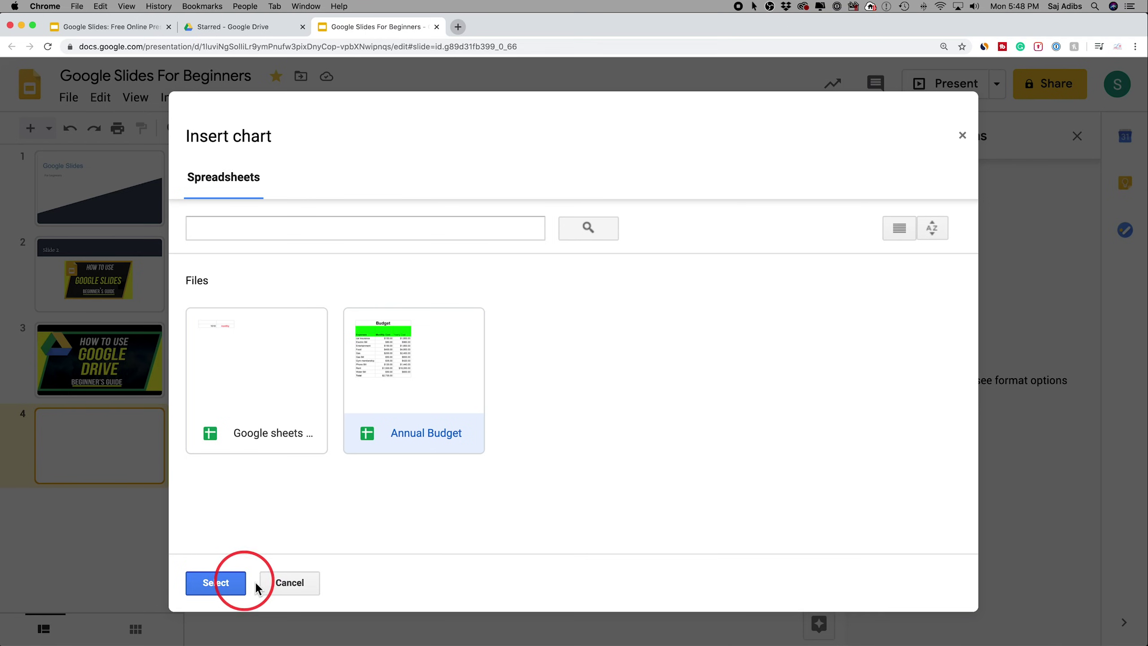
click(287, 583)
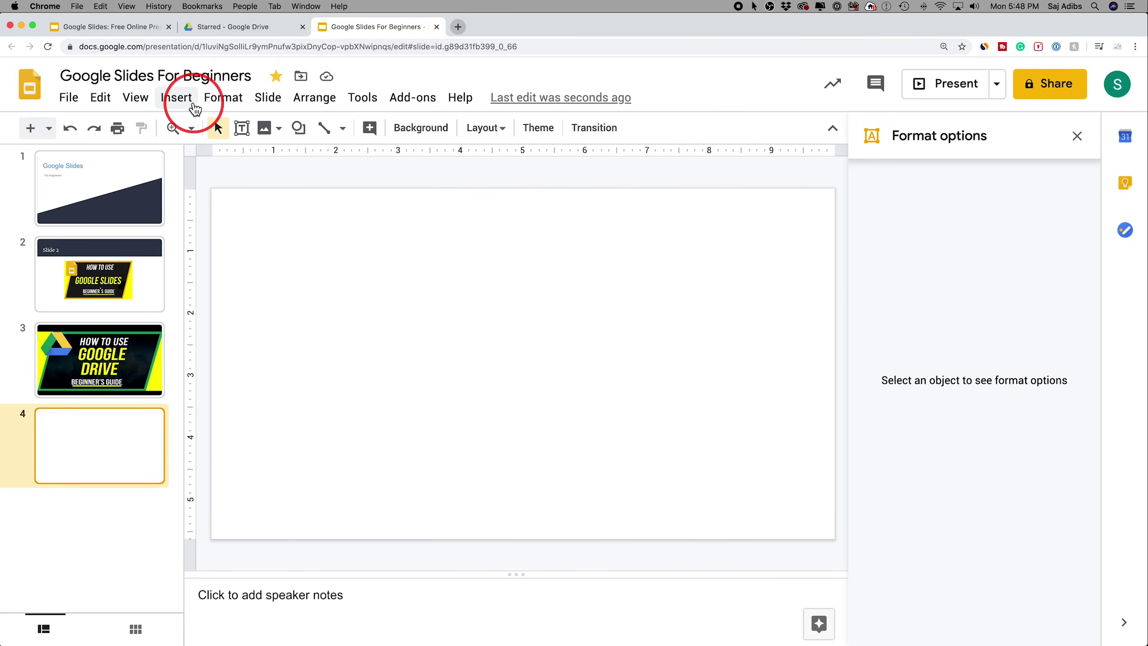
- Insert a new 'Points scored' bar chart on slide 4
click(177, 97)
mouse_move(228, 291)
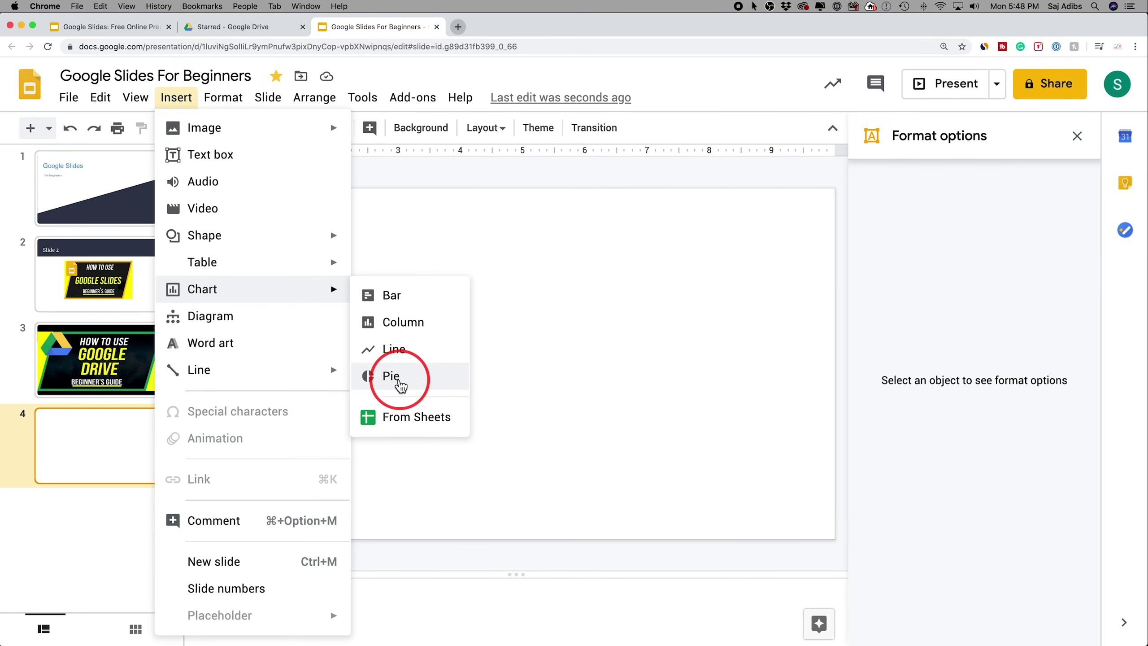
click(394, 295)
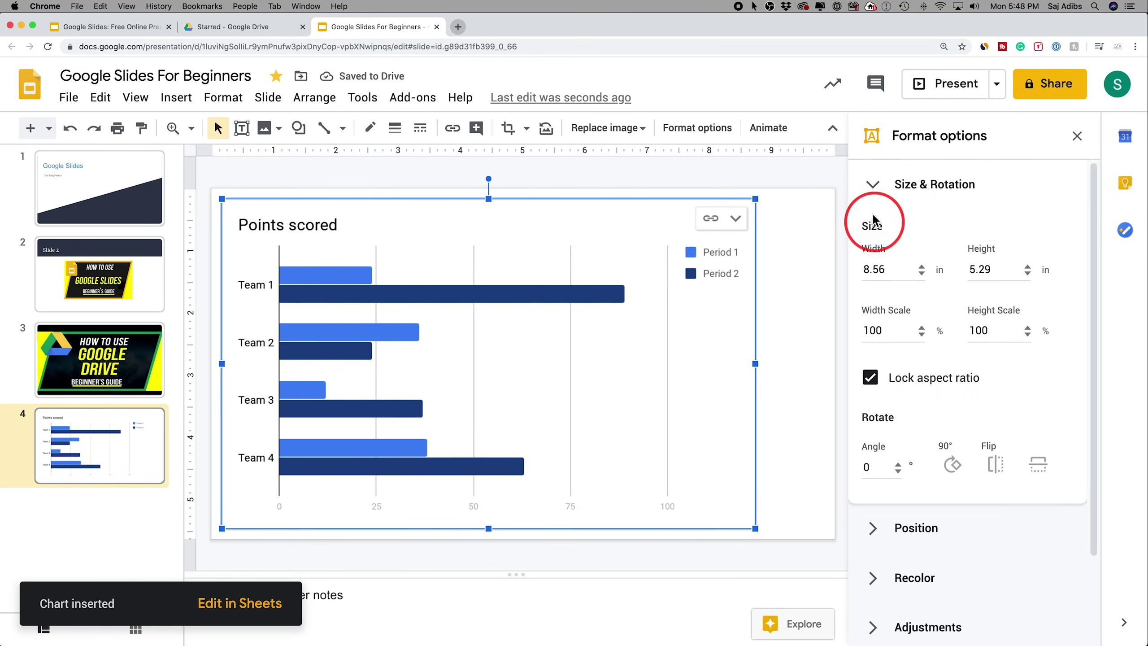
- Open the chart's linked source, 'Google Slides For Beginners - Bar chart 1'
click(872, 190)
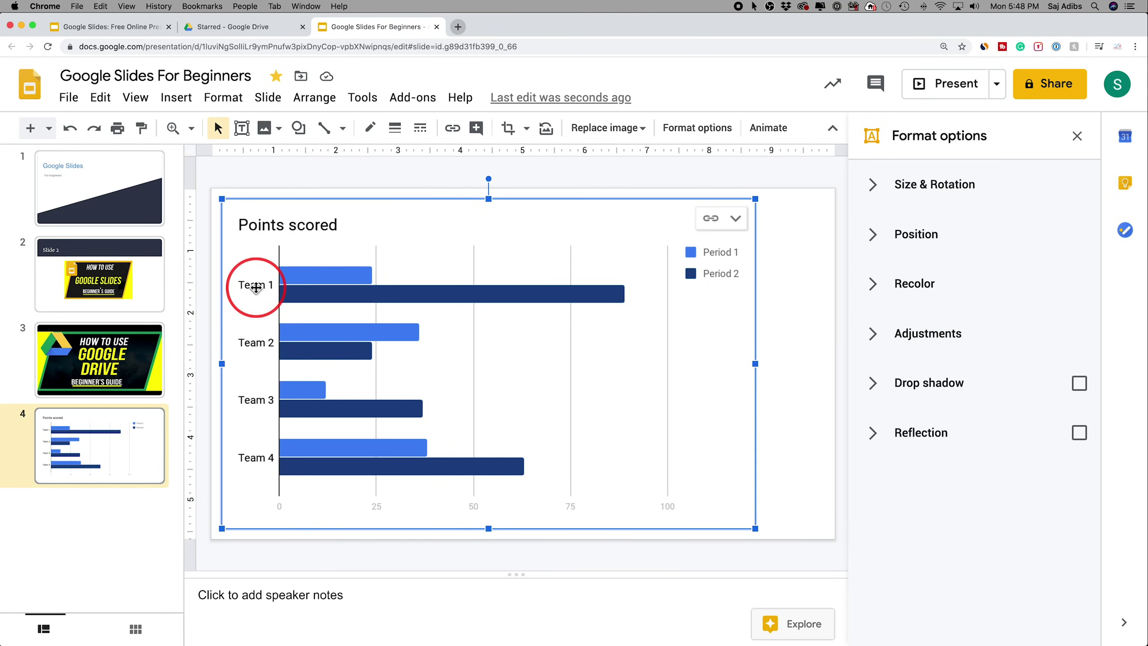
click(736, 220)
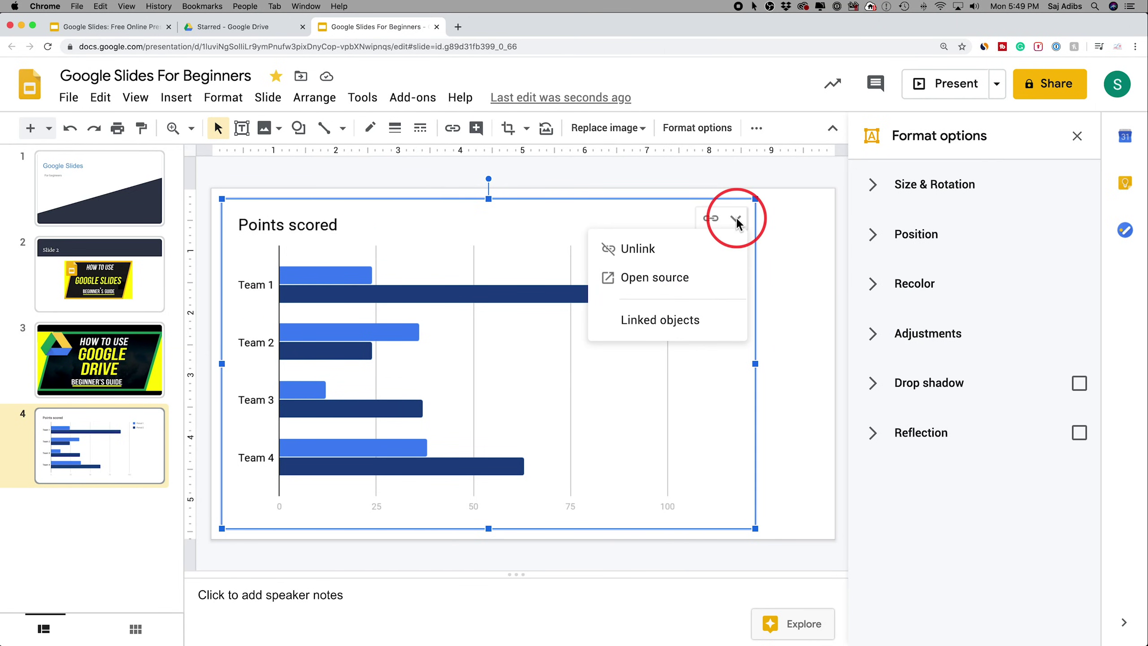
click(656, 277)
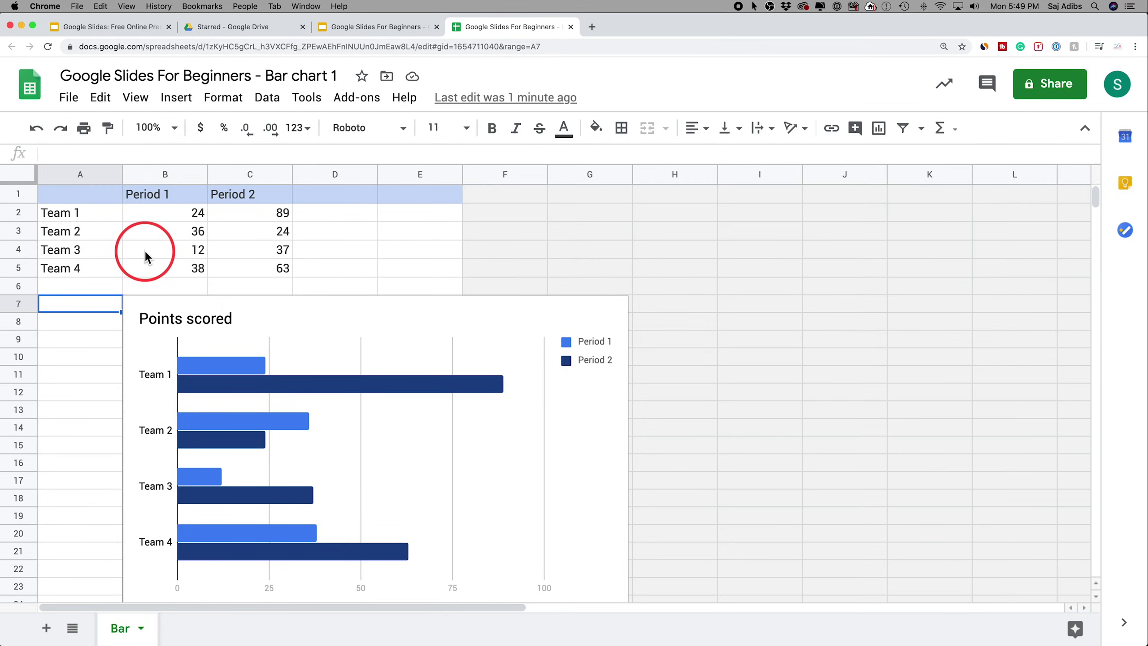
- Select cell A2 (Team 1) in the Bar sheet, then return to the presentation
click(75, 216)
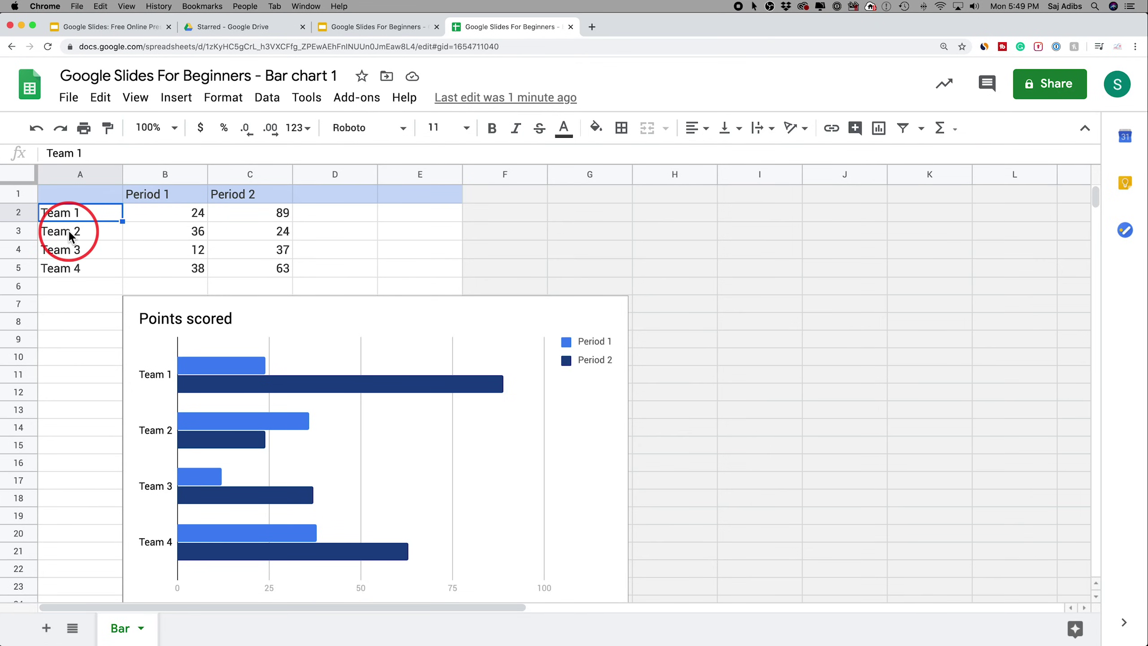
click(370, 28)
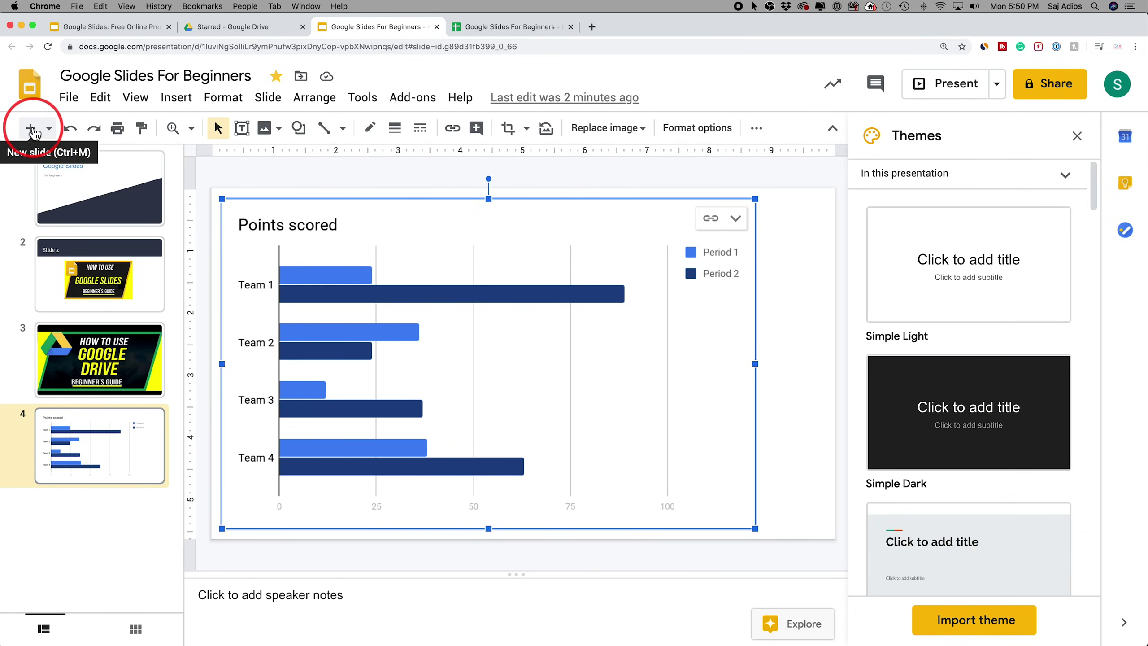
- Add a fifth slide and insert a Milky Way photo from a 'milkyway' web image search
click(31, 129)
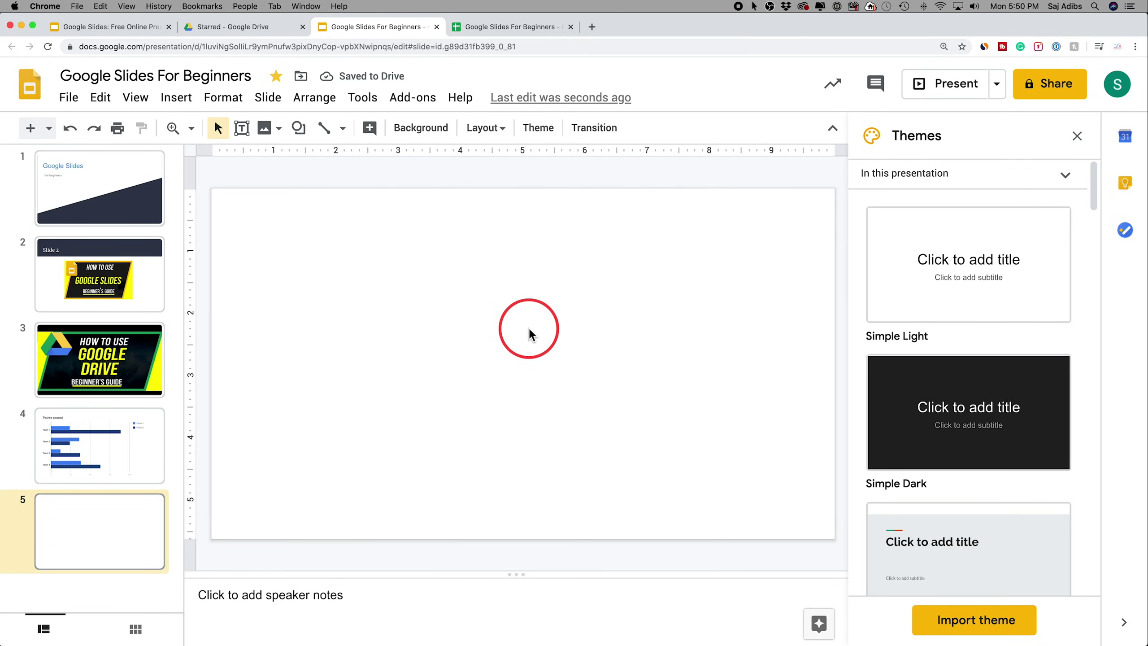
click(180, 99)
mouse_move(203, 127)
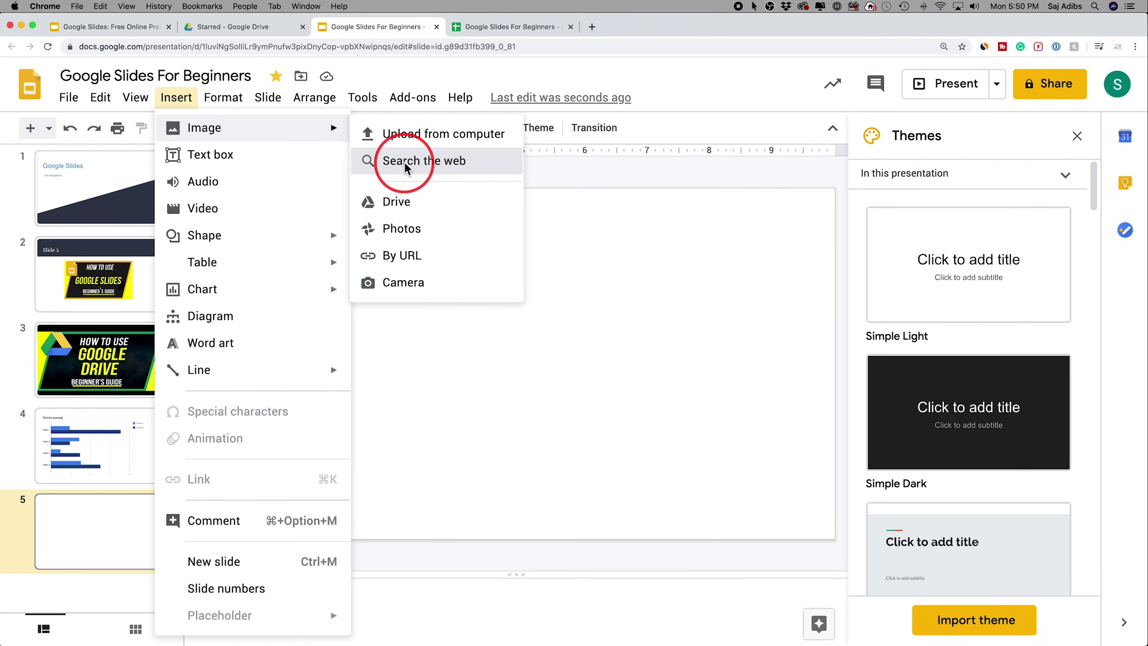
click(422, 162)
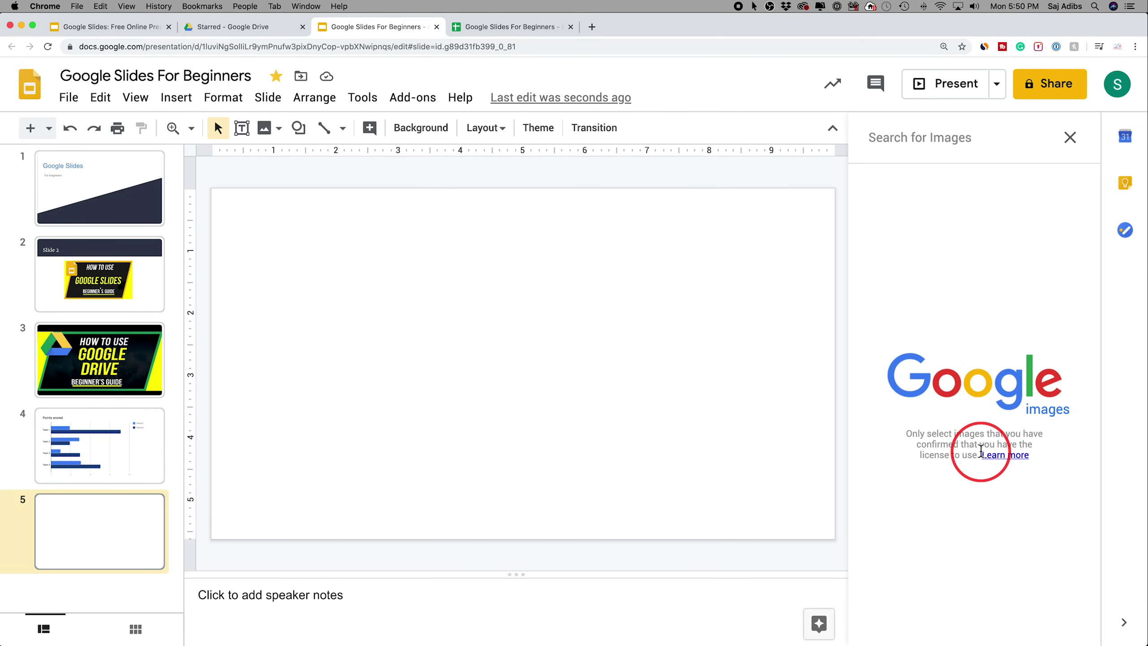
click(887, 135)
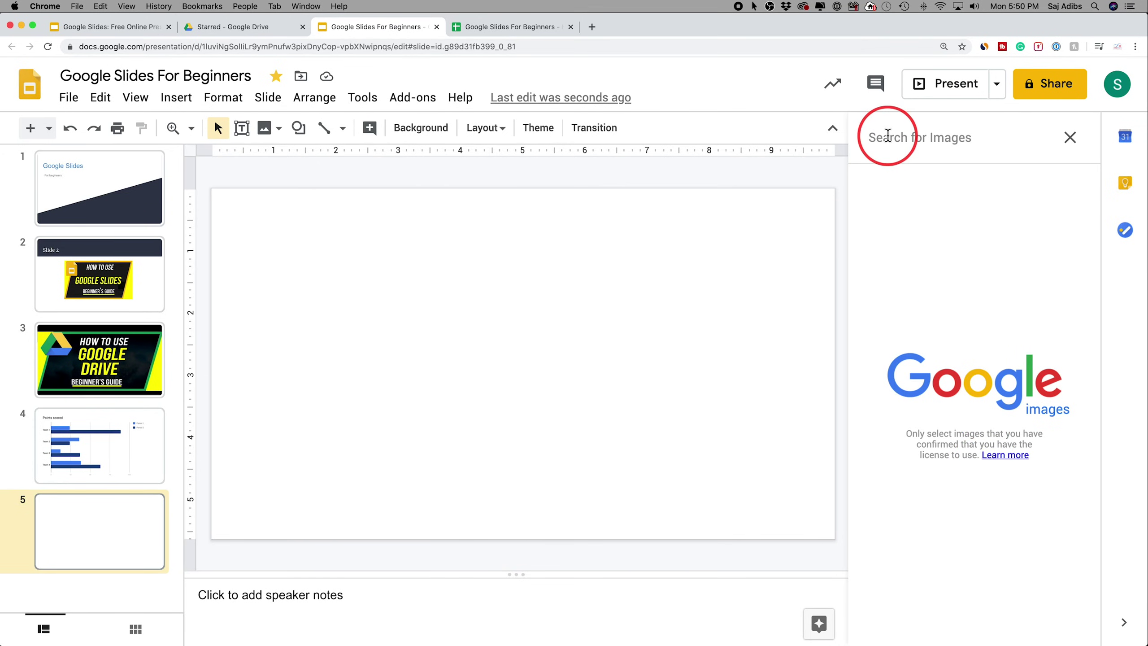
text(milkyway)
key(Return)
scroll(892, 284, down, 2)
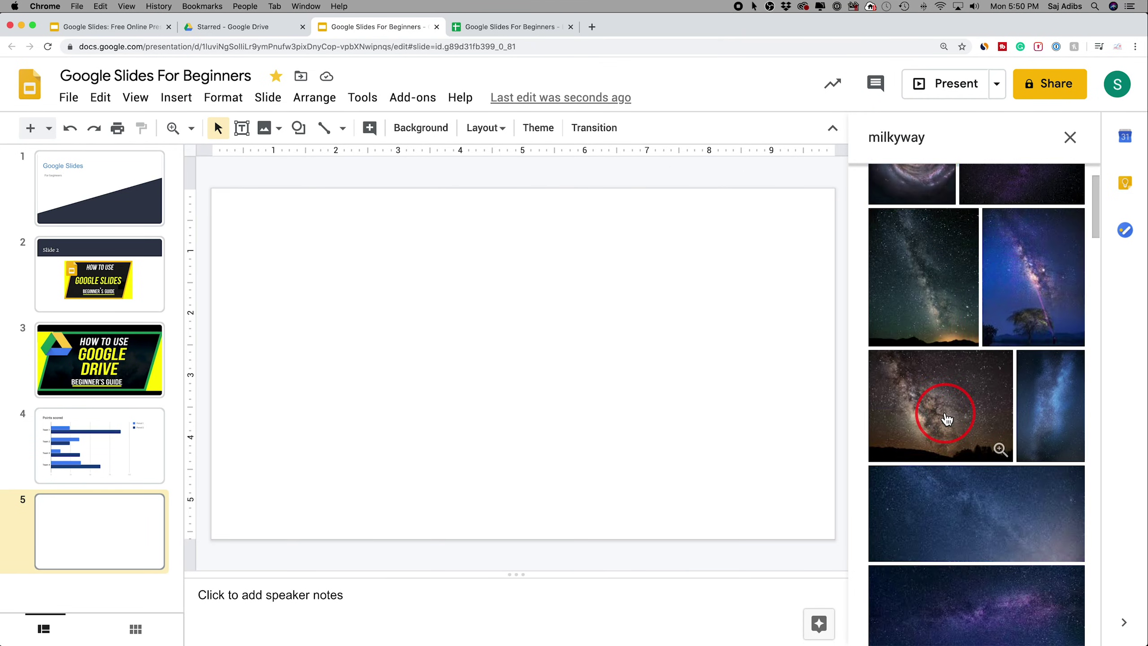
click(946, 418)
click(1058, 624)
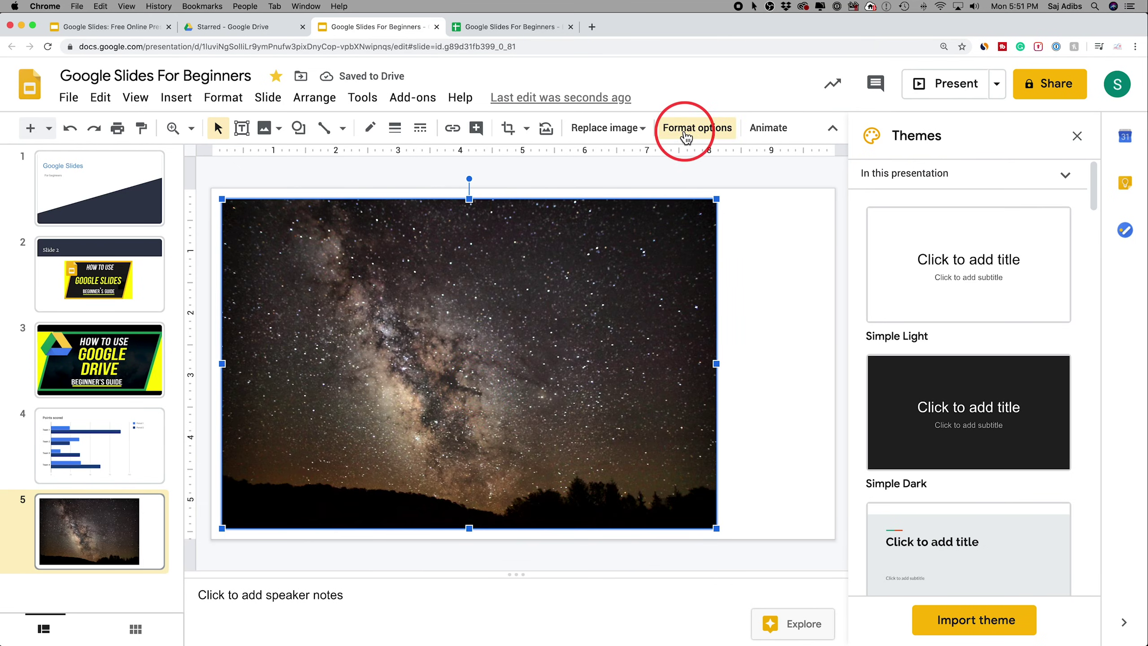
- Drag the Milky Way photo to the right so it sits centred on slide 5
click(698, 130)
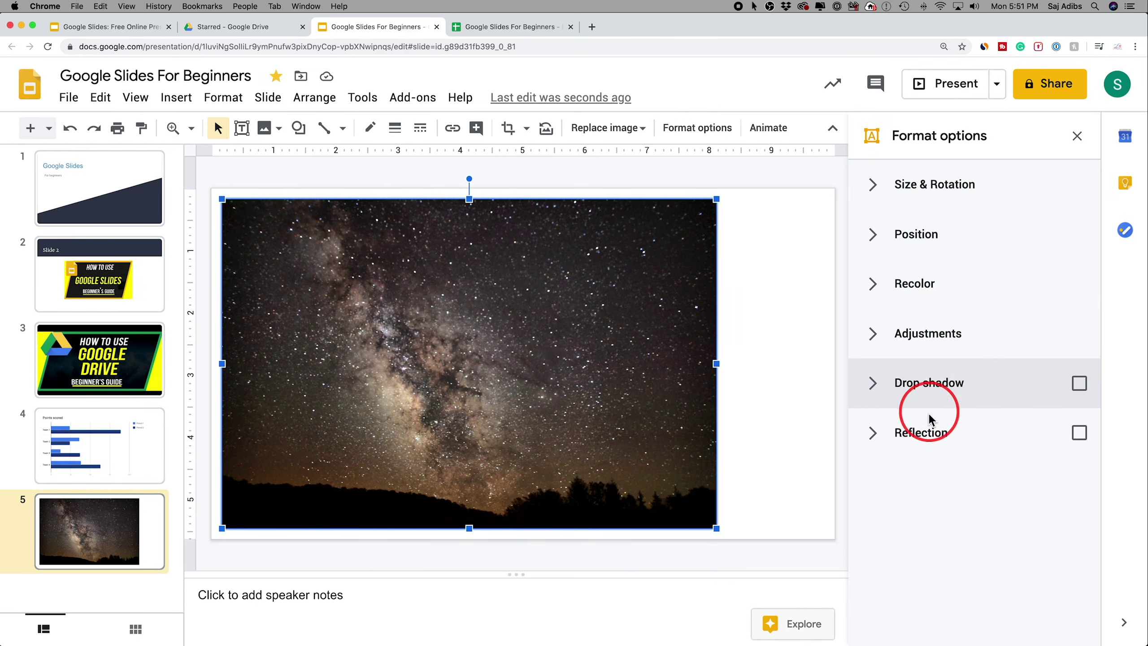
click(875, 186)
click(875, 185)
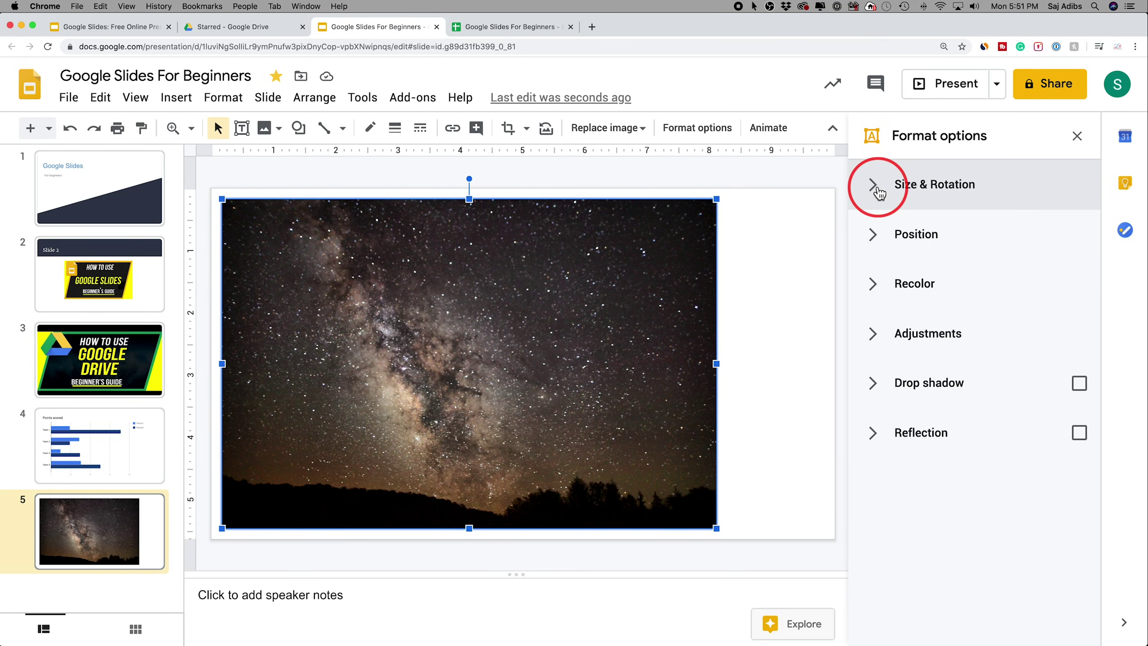
drag(556, 272, 615, 271)
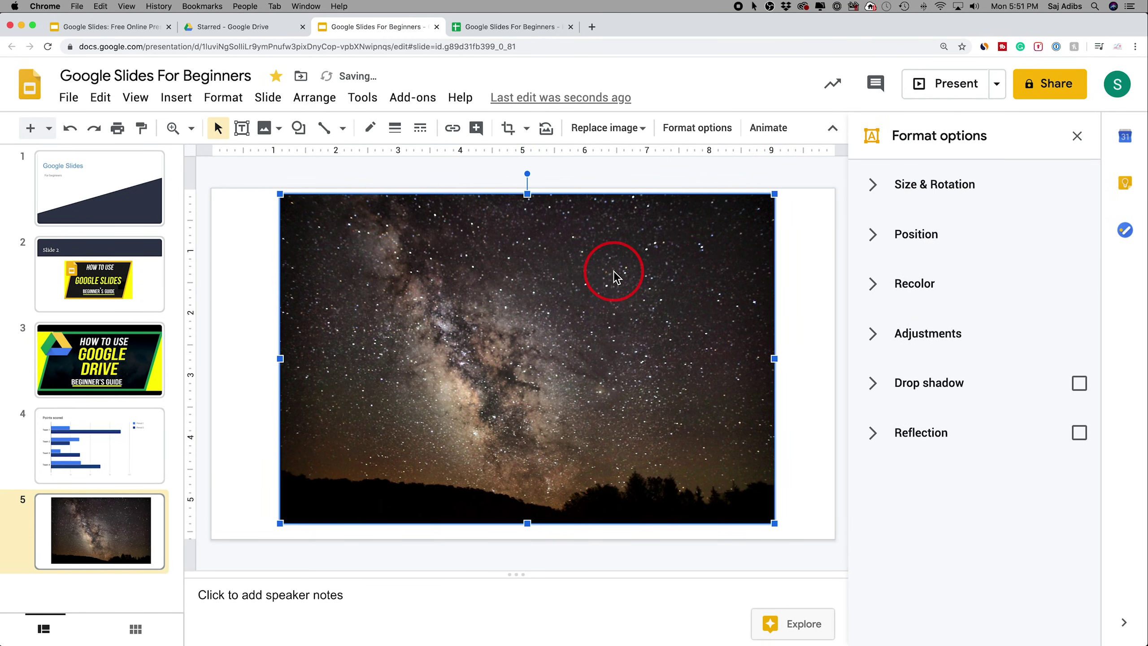
click(250, 261)
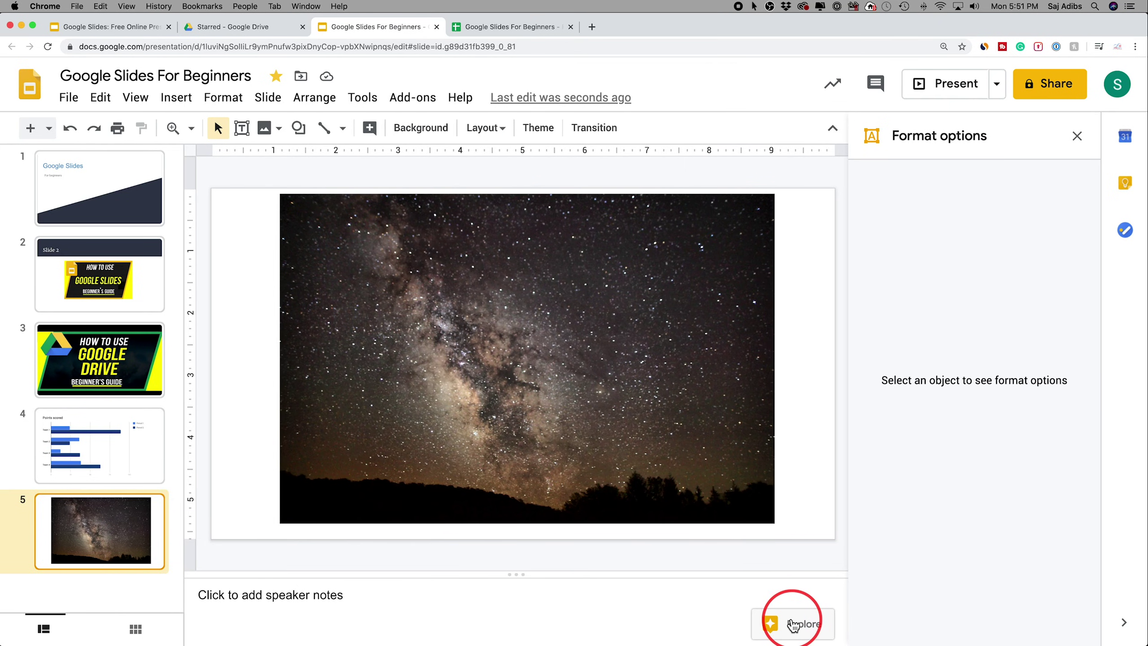
click(794, 626)
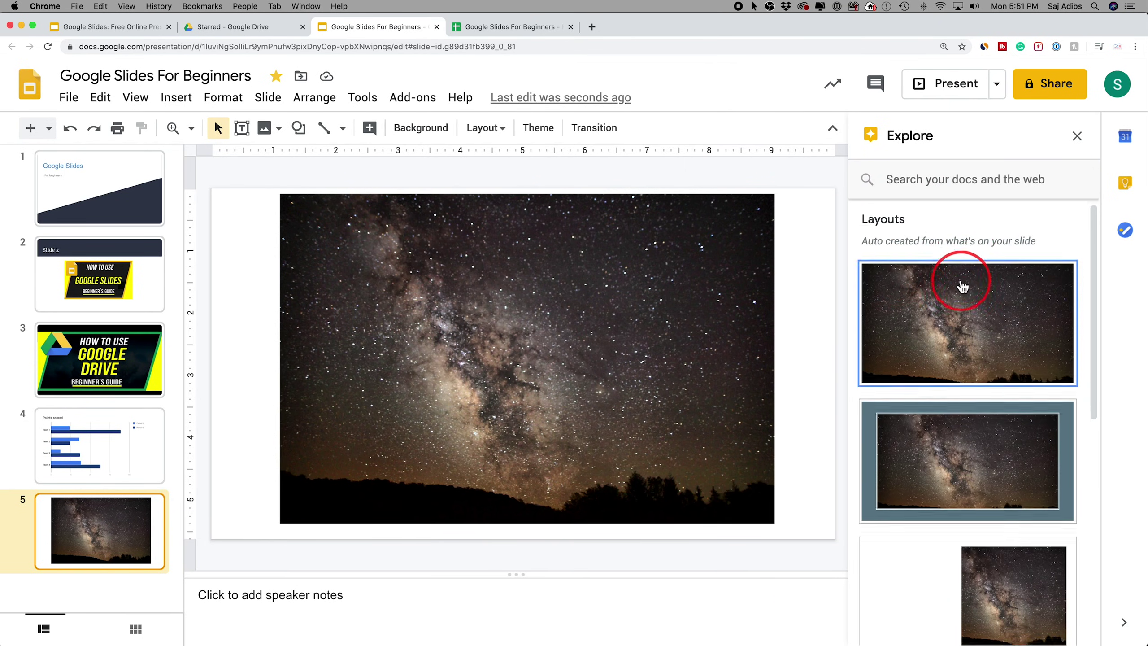
- Apply the Explore layout that makes the Milky Way photo fill slide 5
scroll(961, 287, down, 1)
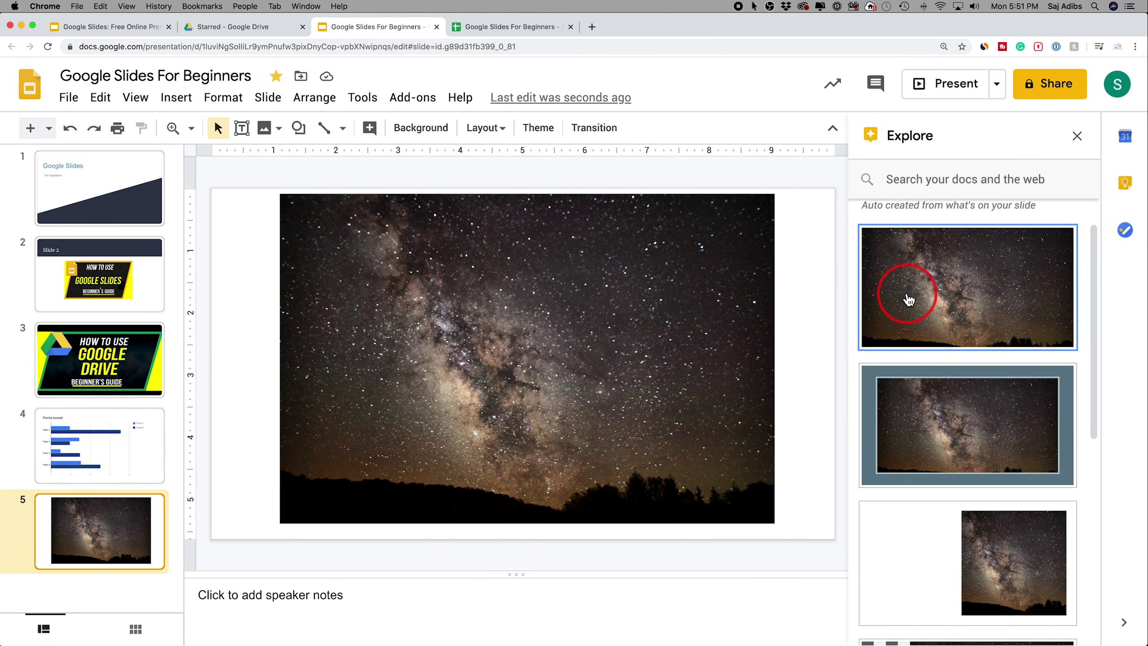
scroll(909, 300, down, 9)
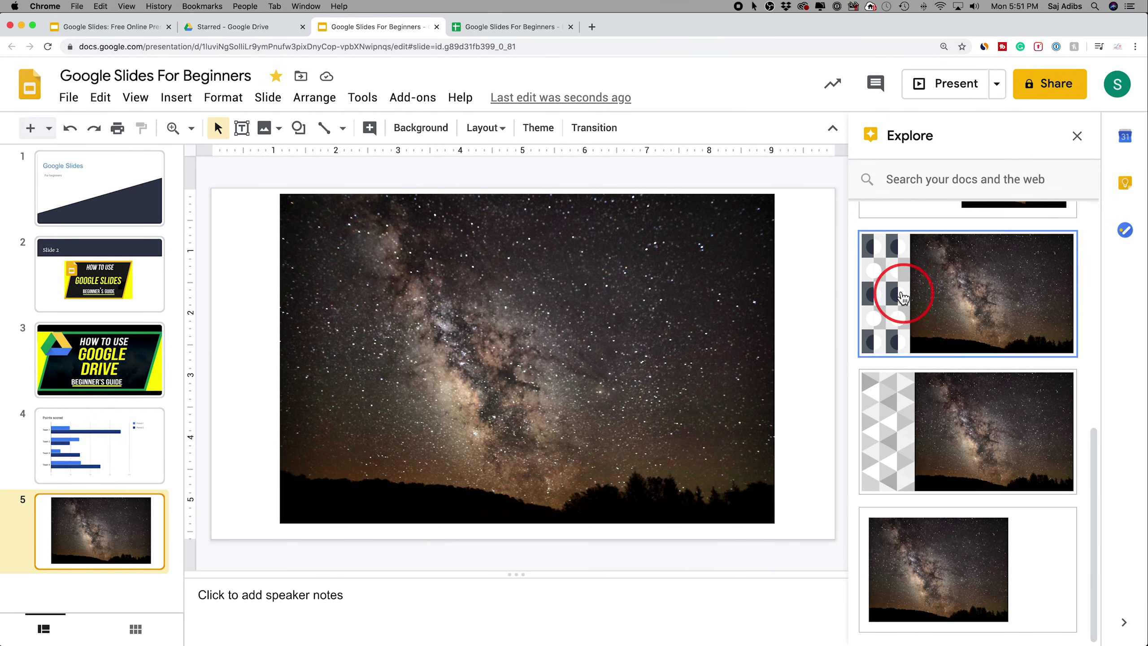
scroll(902, 297, up, 9)
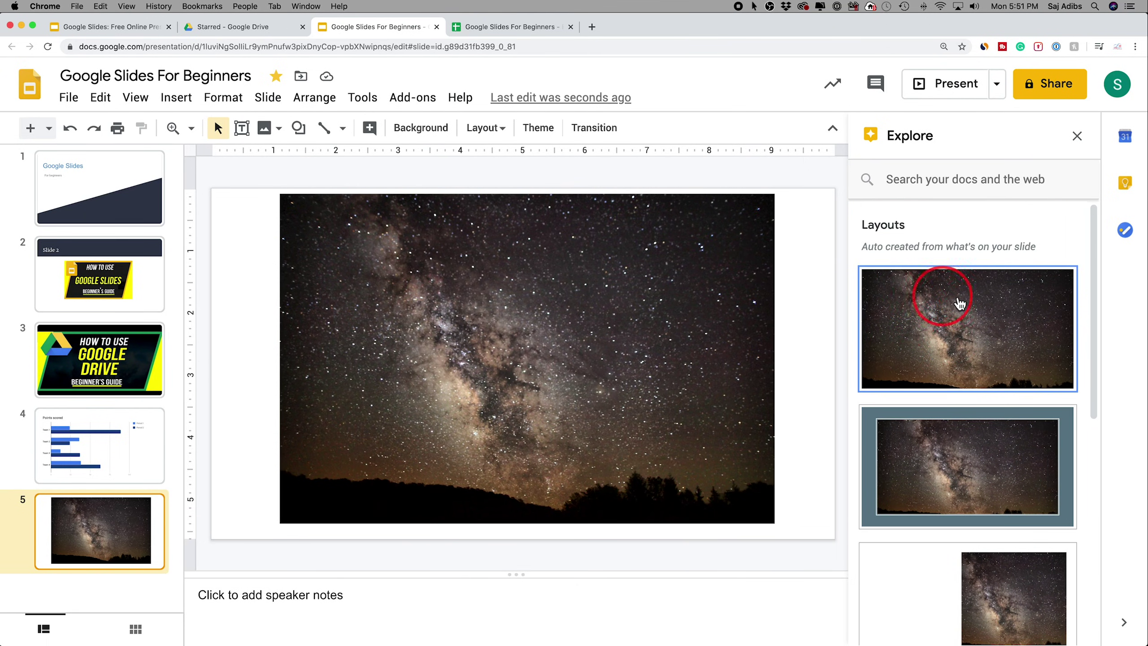
click(950, 318)
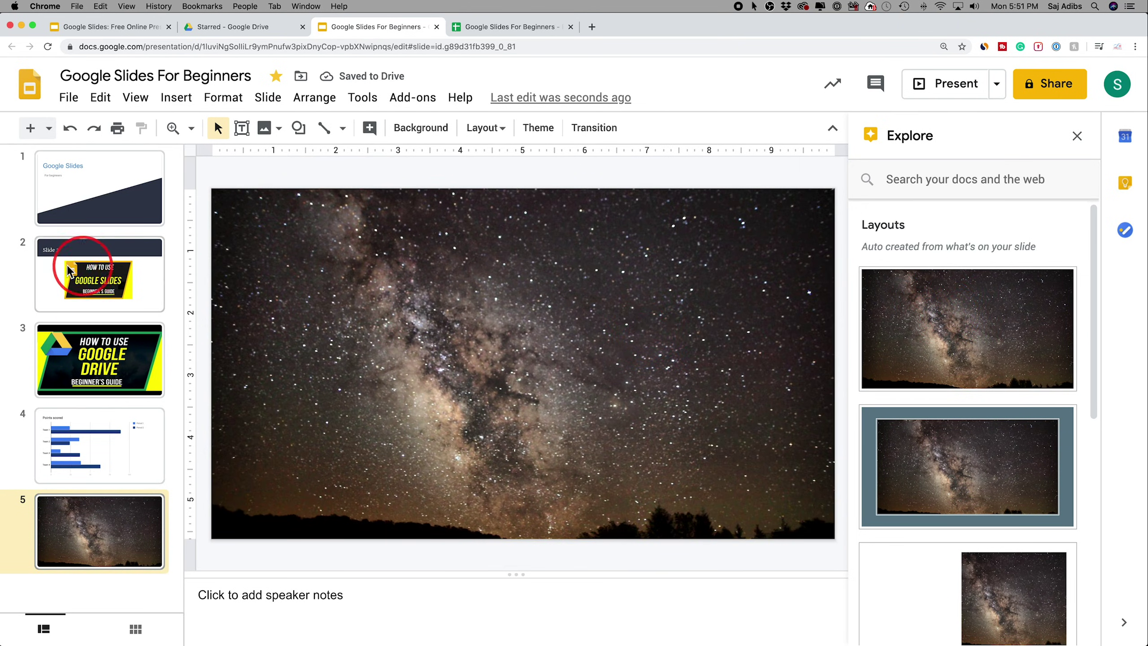
- Try the Explore wave layout on slide 2, keep its original layout, and return to slide 1
click(79, 279)
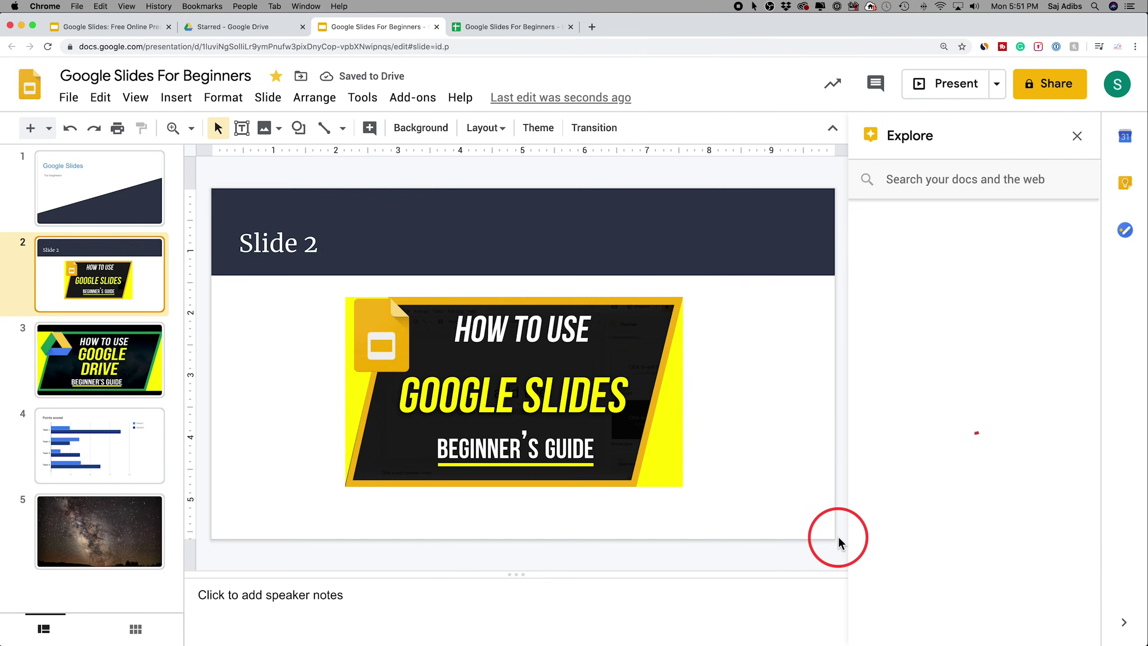
key(Up)
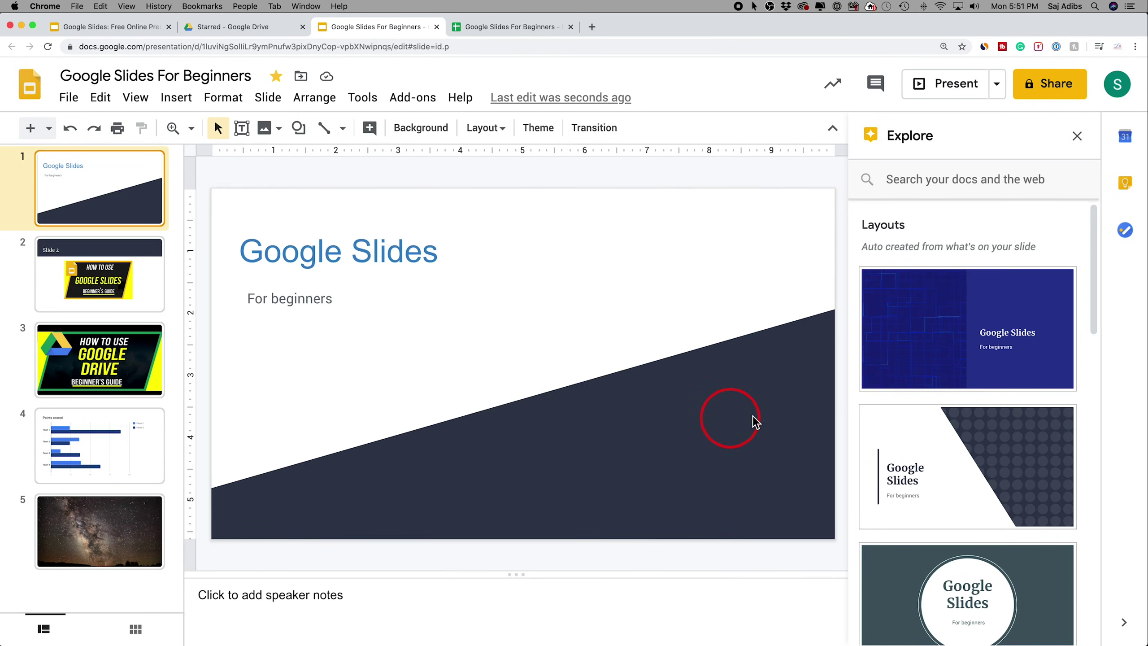
click(141, 276)
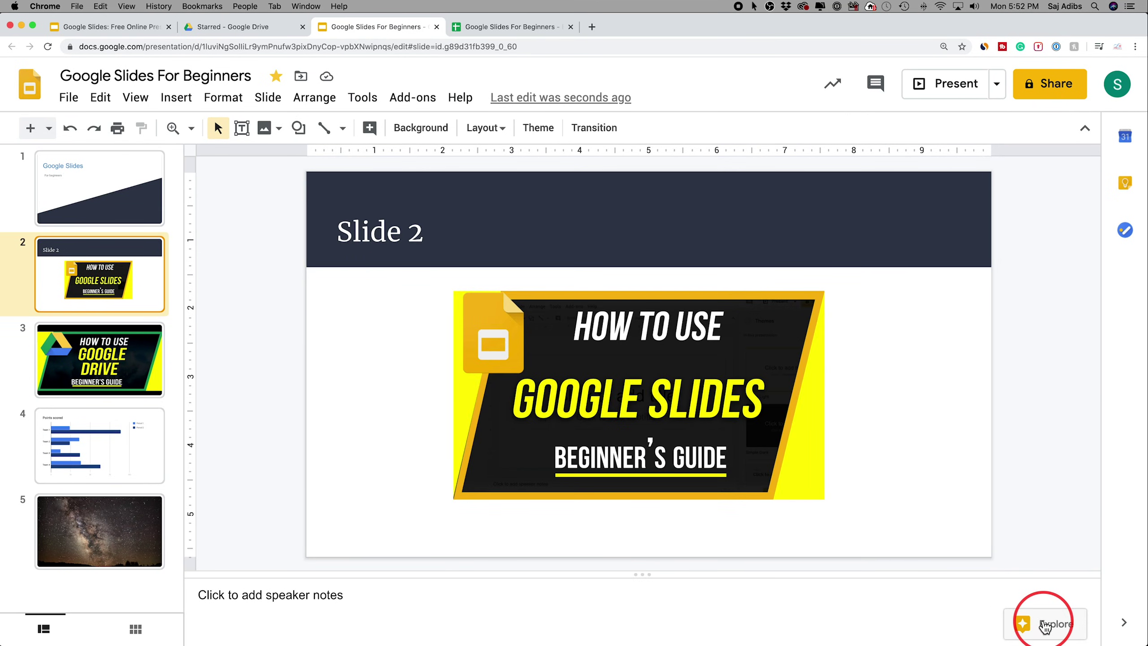
click(1046, 627)
scroll(1041, 628, down, 5)
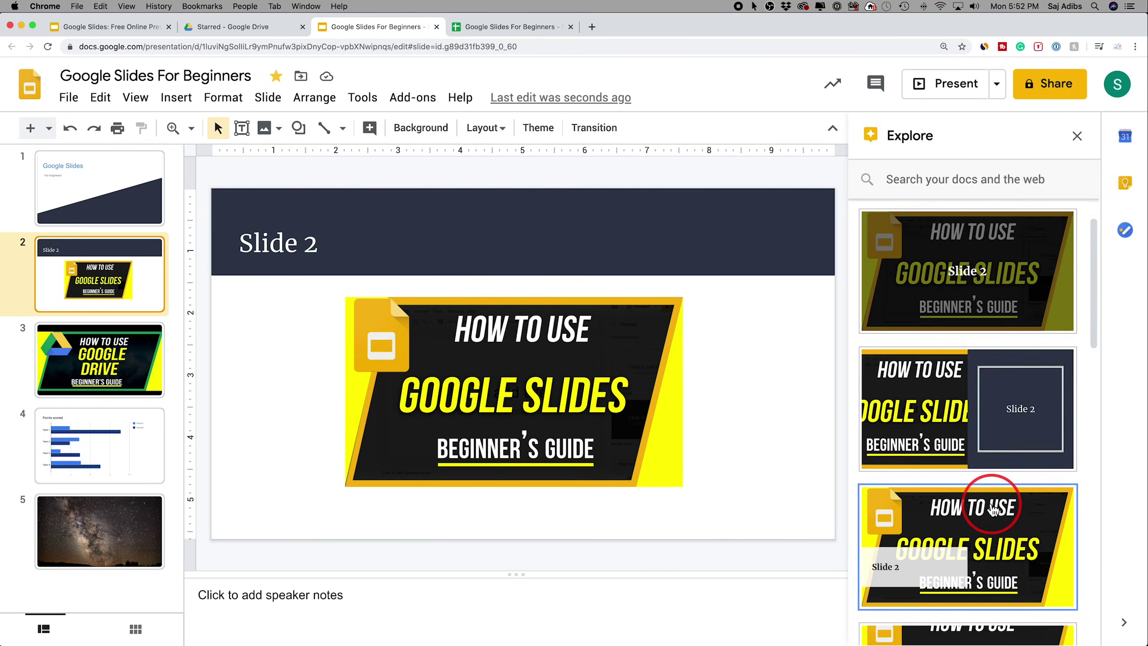
scroll(948, 452, down, 3)
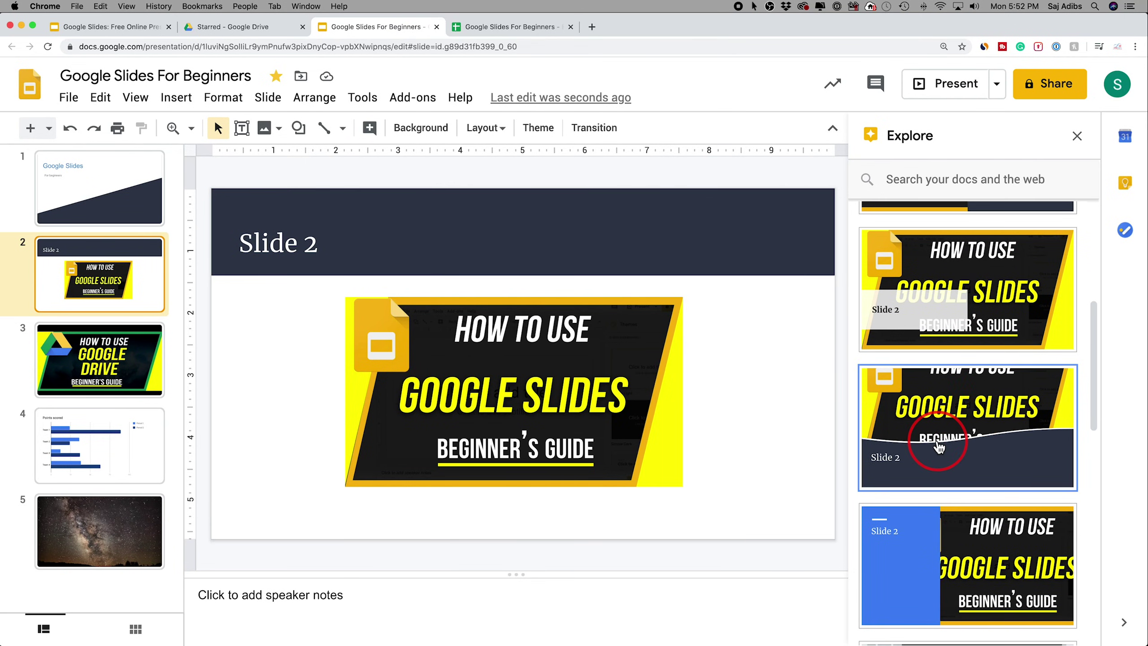
scroll(936, 441, down, 10)
scroll(900, 441, up, 2)
scroll(906, 441, up, 10)
click(974, 449)
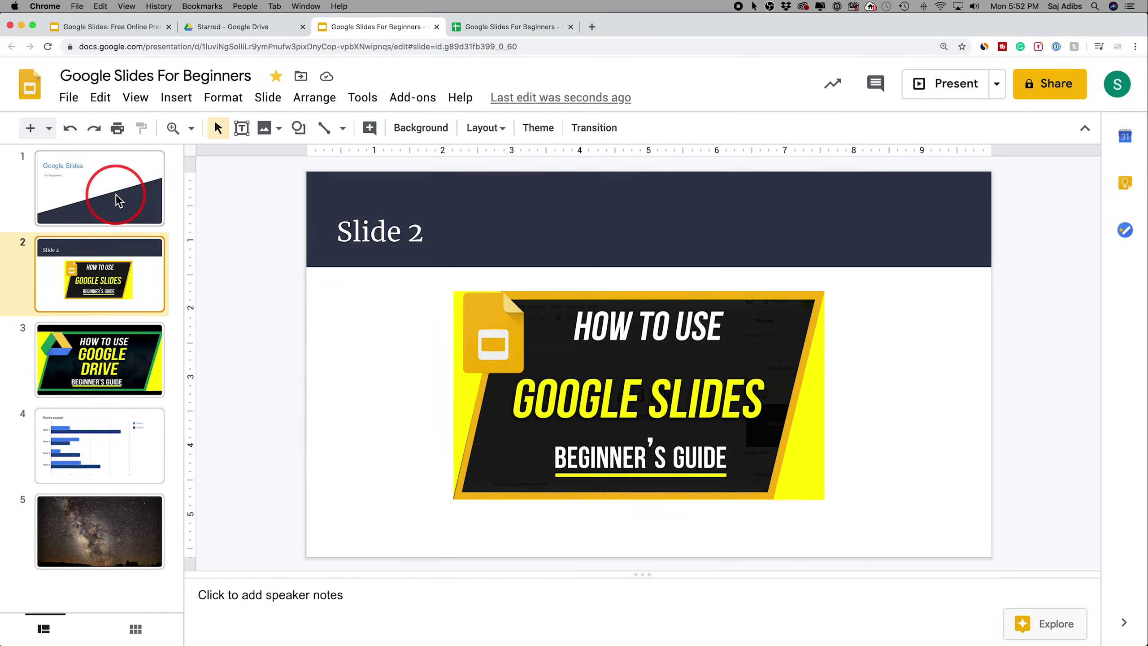
click(93, 193)
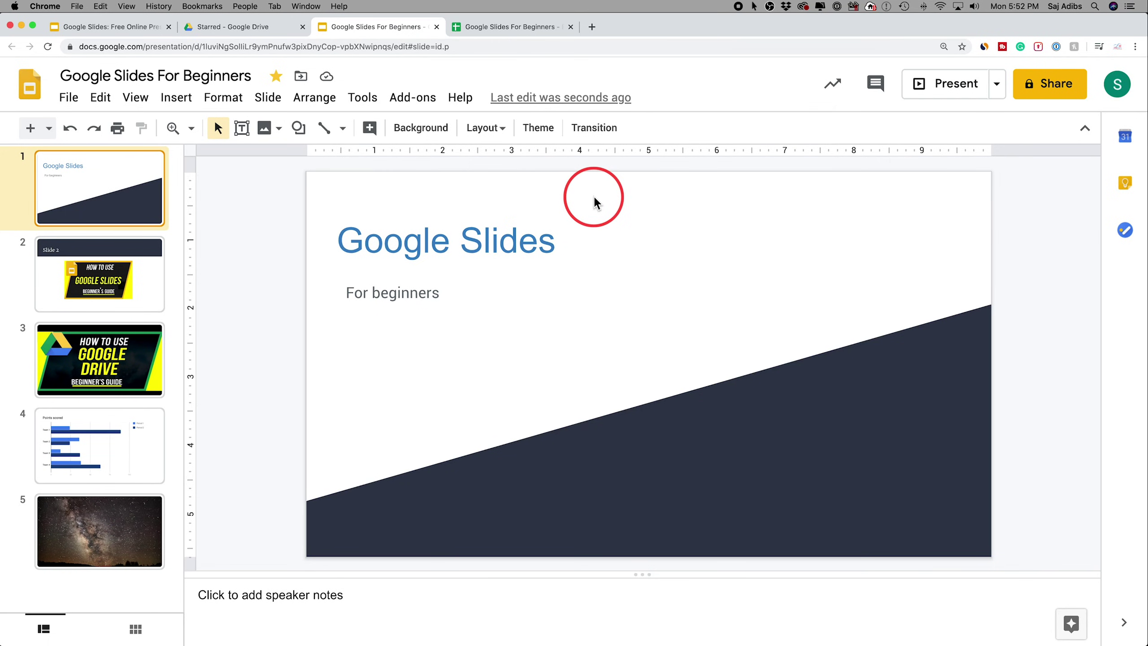
- Present from slide 1, try the slide list, laser pointer and captions, then open presenter view
click(937, 90)
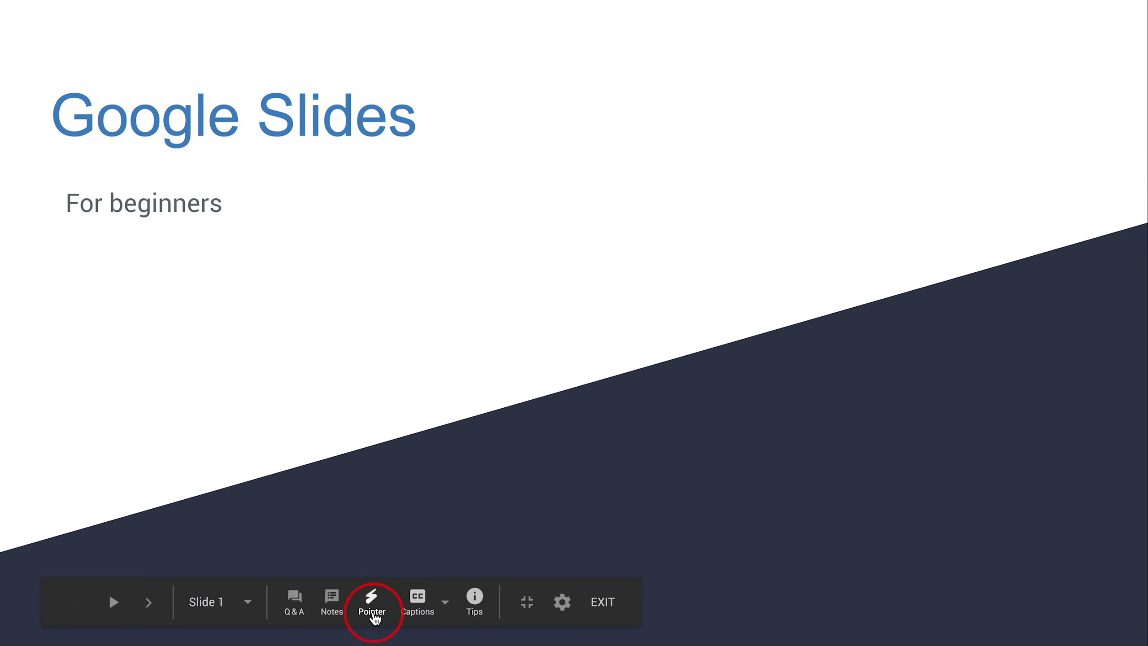
click(248, 603)
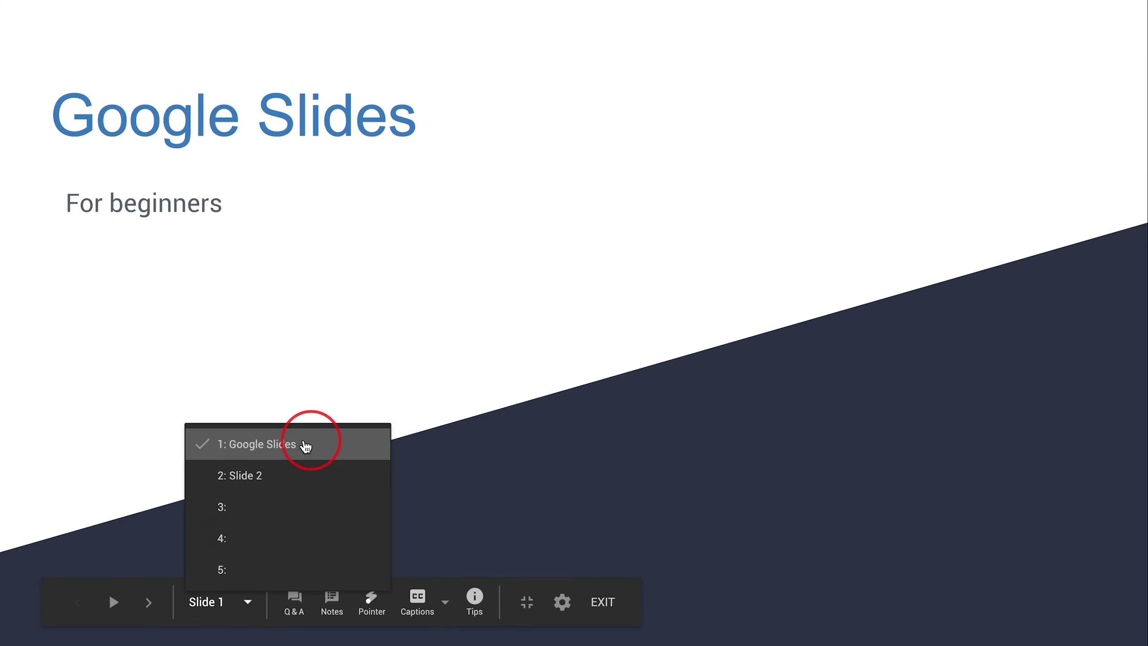
click(247, 604)
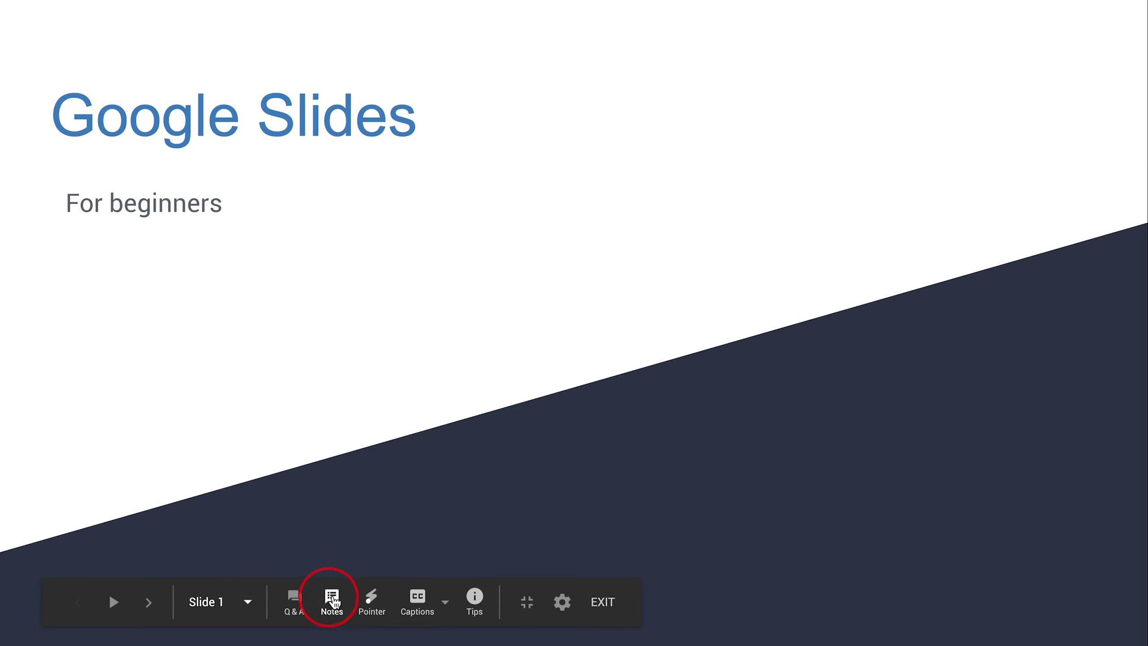
click(371, 604)
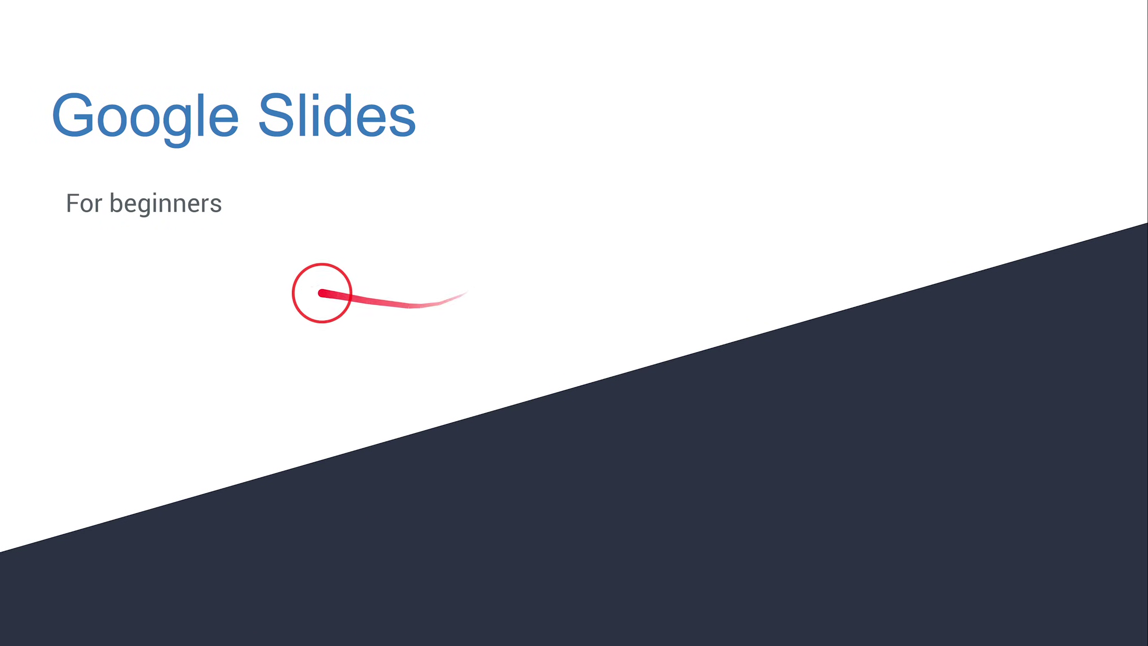
mouse_move(372, 602)
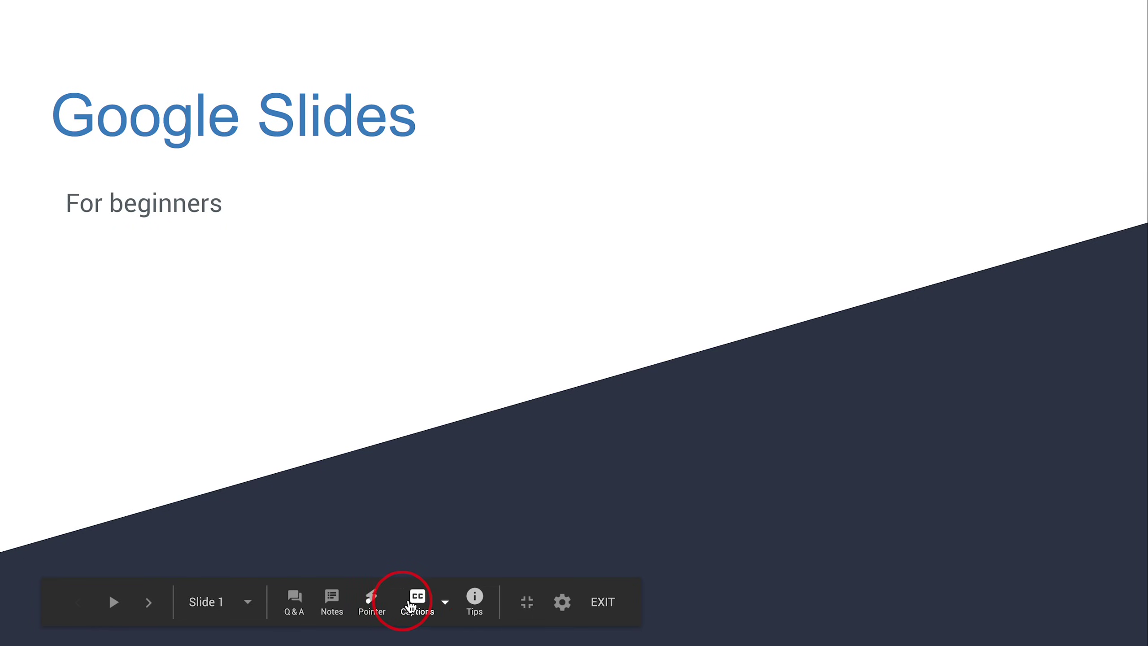
click(436, 602)
click(436, 603)
click(335, 603)
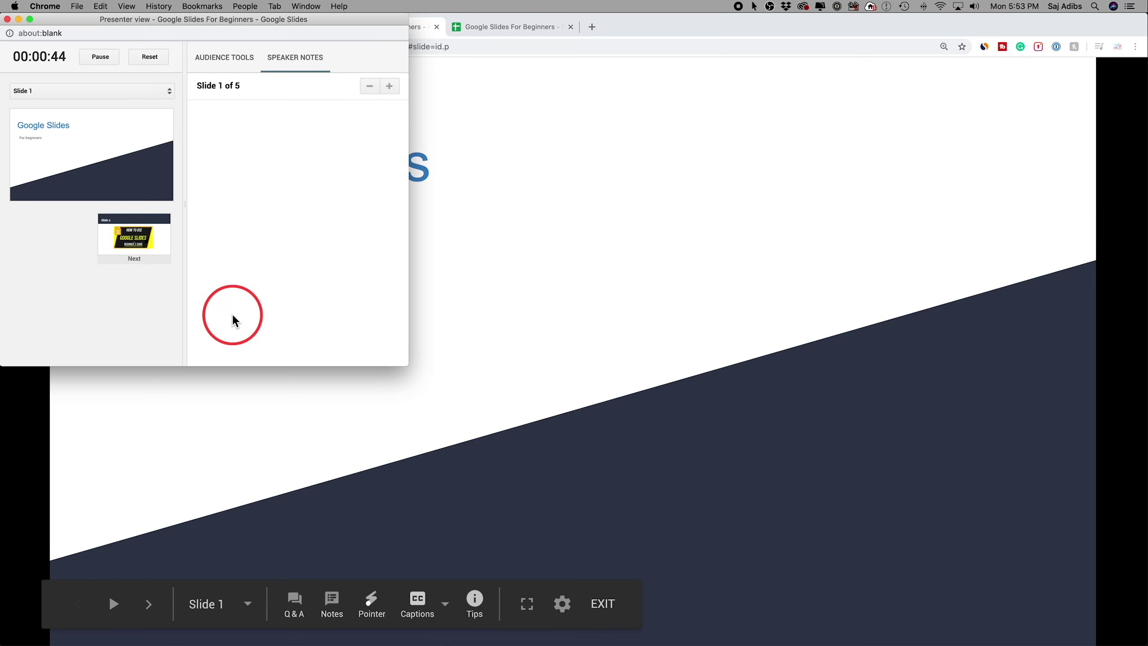
- Close presenter view, advance the slideshow to slide 2, and exit back to the editor
drag(170, 28, 308, 82)
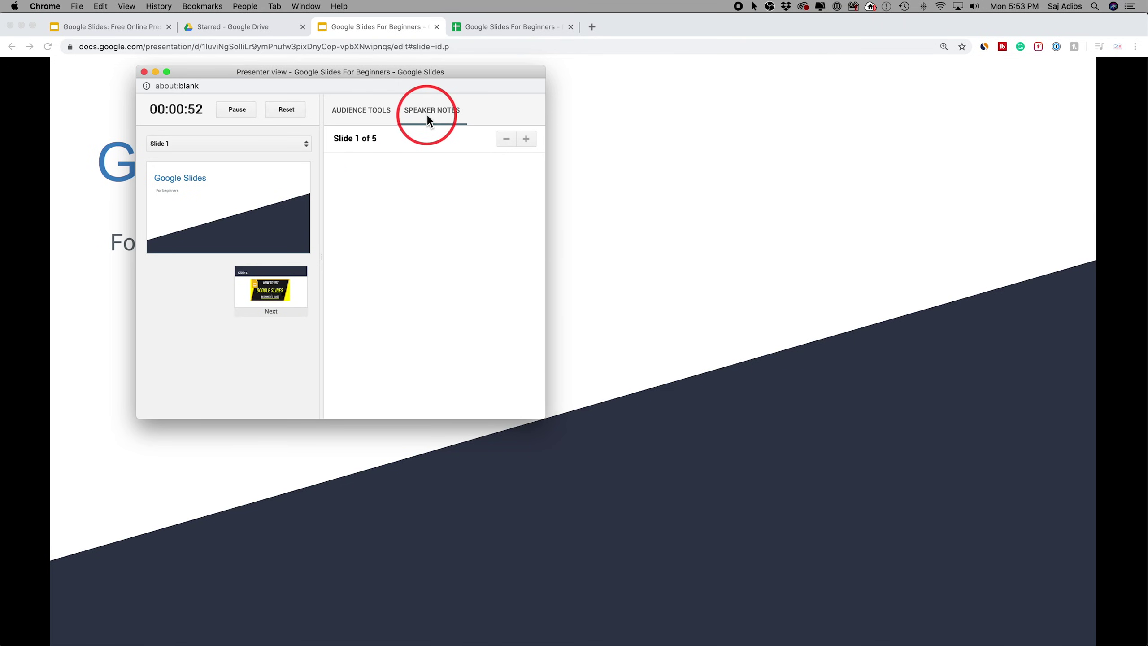
click(145, 71)
click(626, 279)
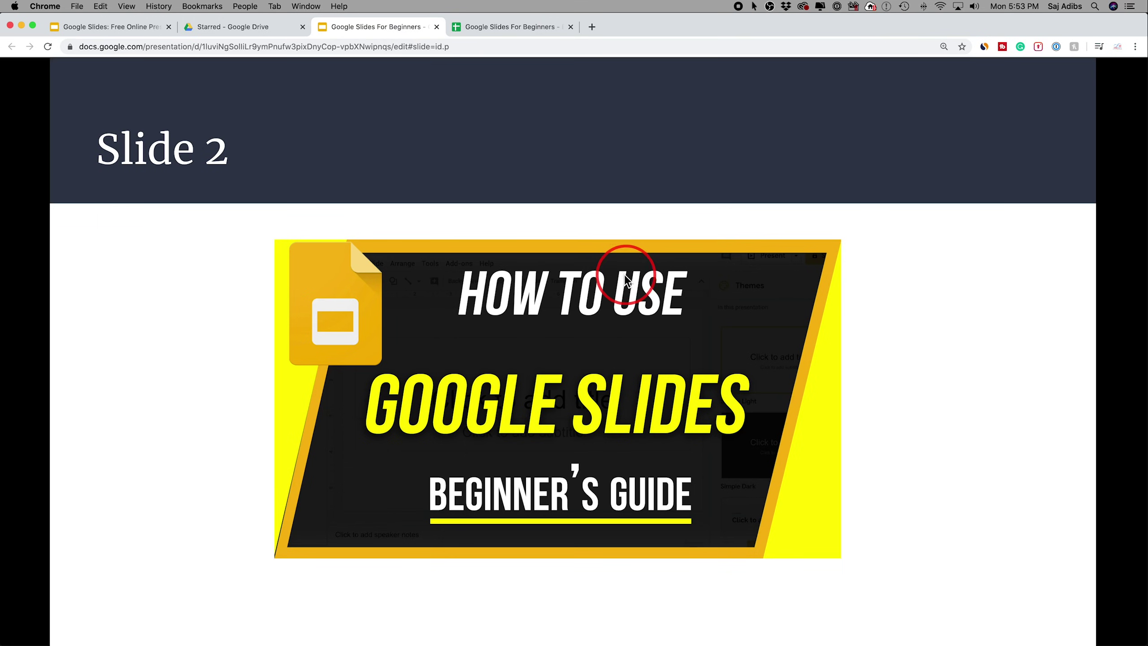
mouse_move(523, 607)
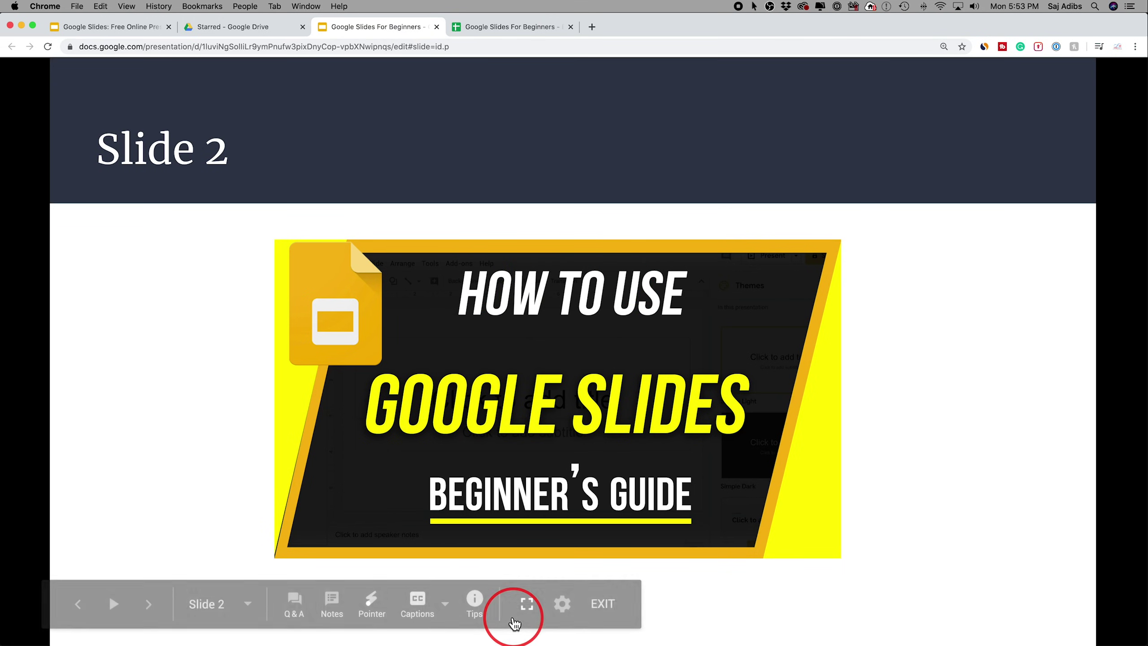
click(604, 606)
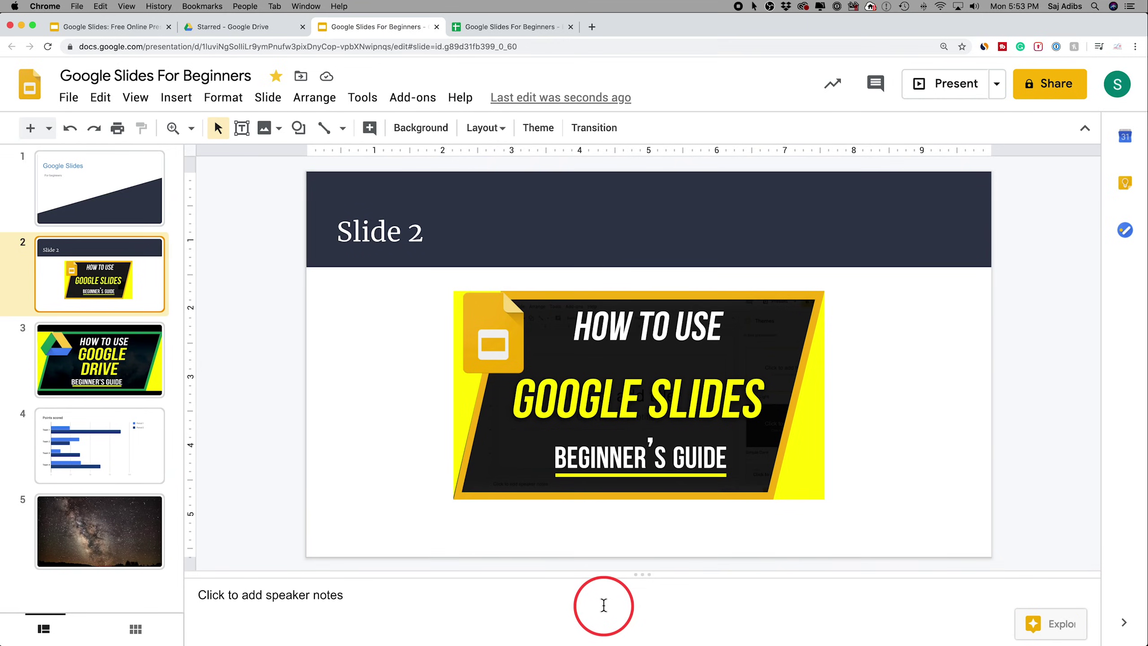
- Enter 'Your notes' as slide 2's speaker notes
click(288, 602)
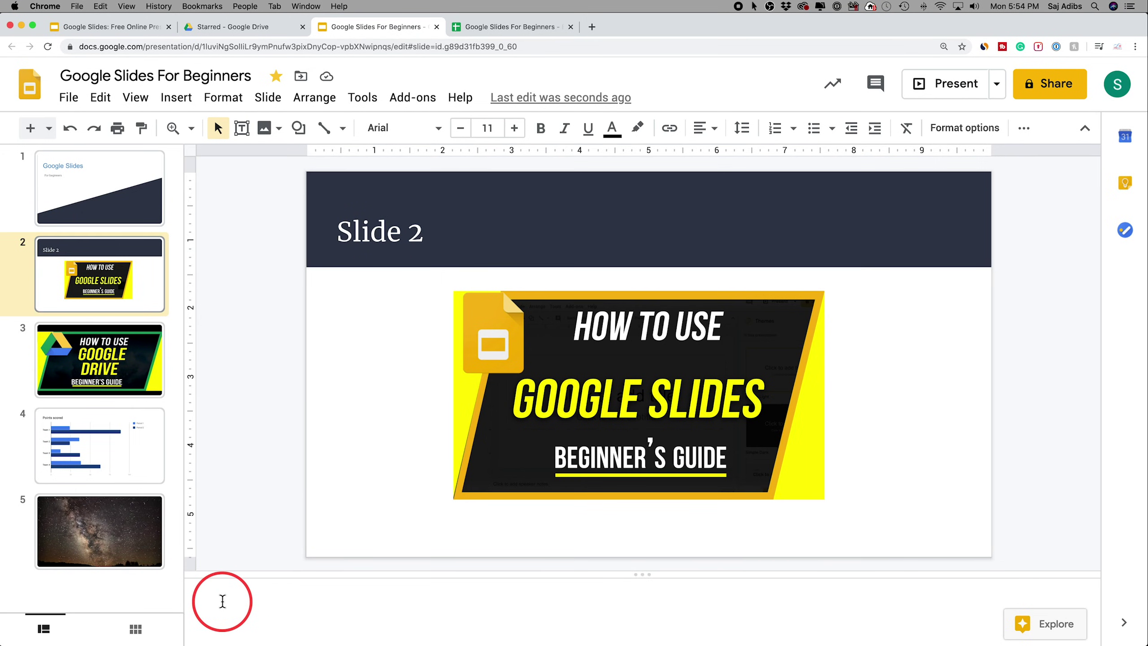
text(Your notes)
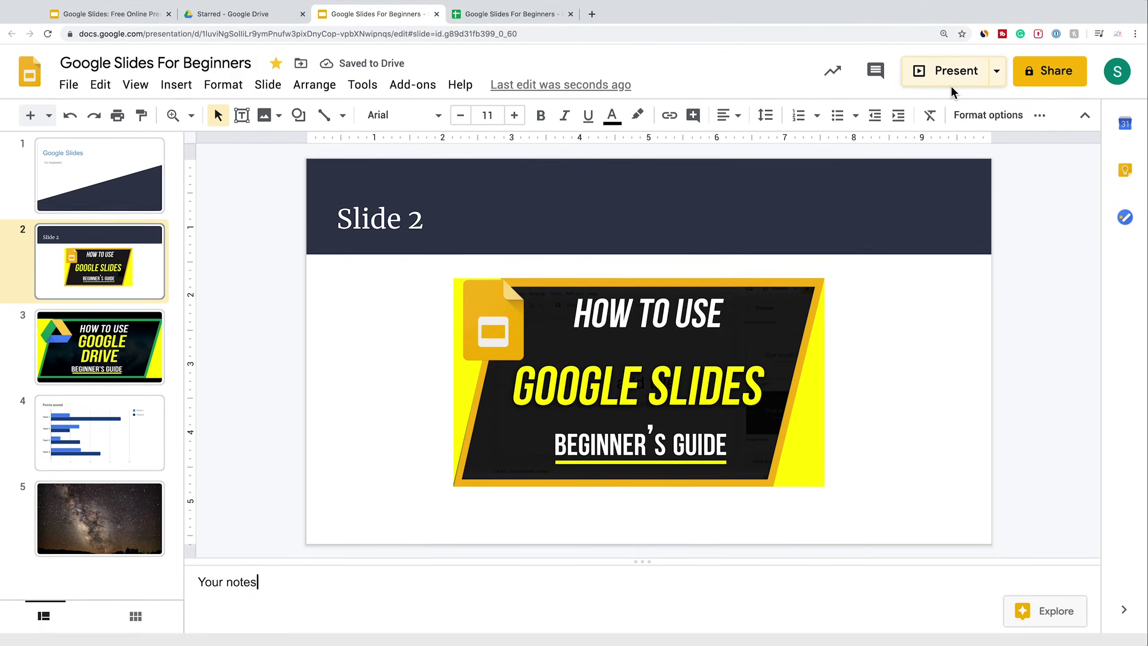
click(952, 90)
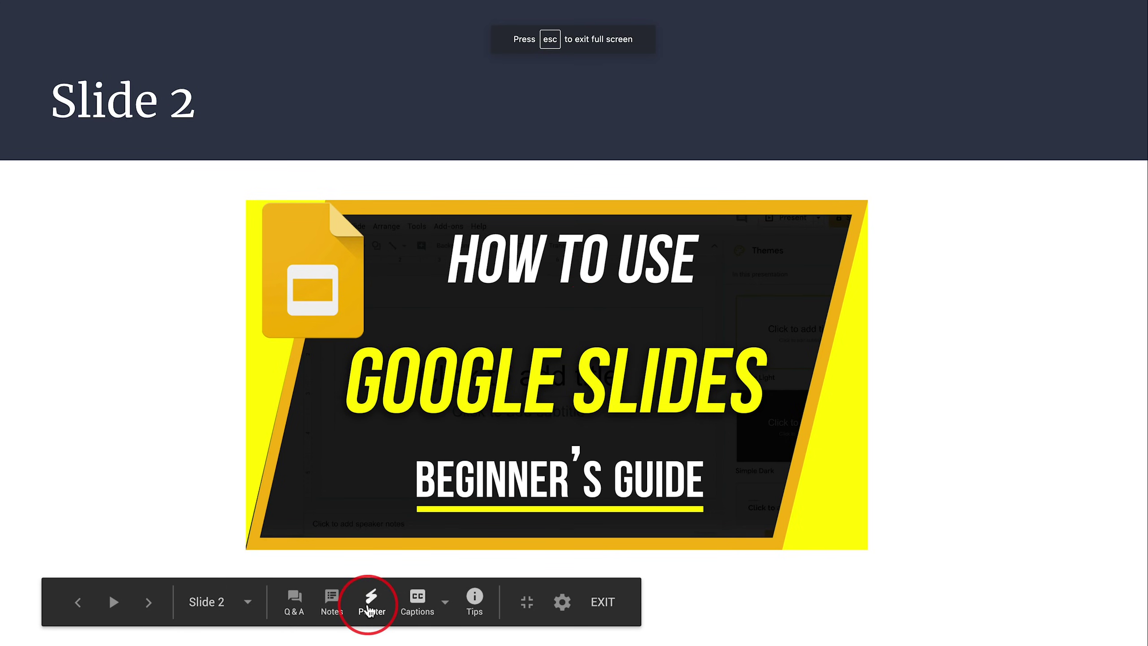
- View slide 2's 'Your notes' in presenter view, then exit and show the presenting options
click(332, 597)
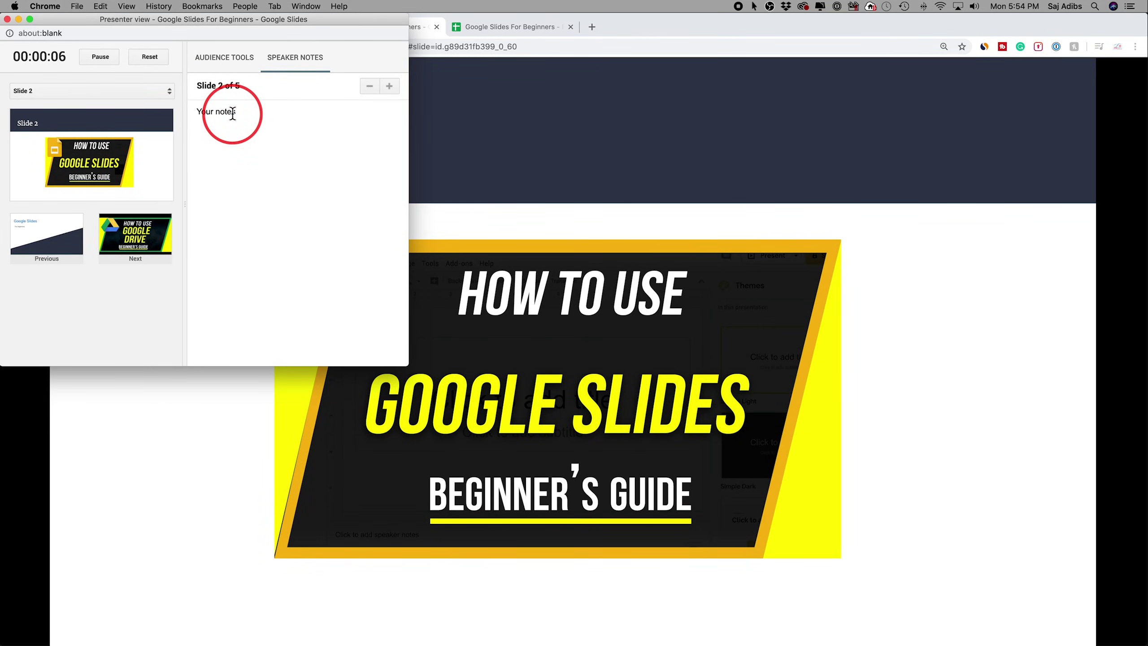
drag(240, 19, 321, 84)
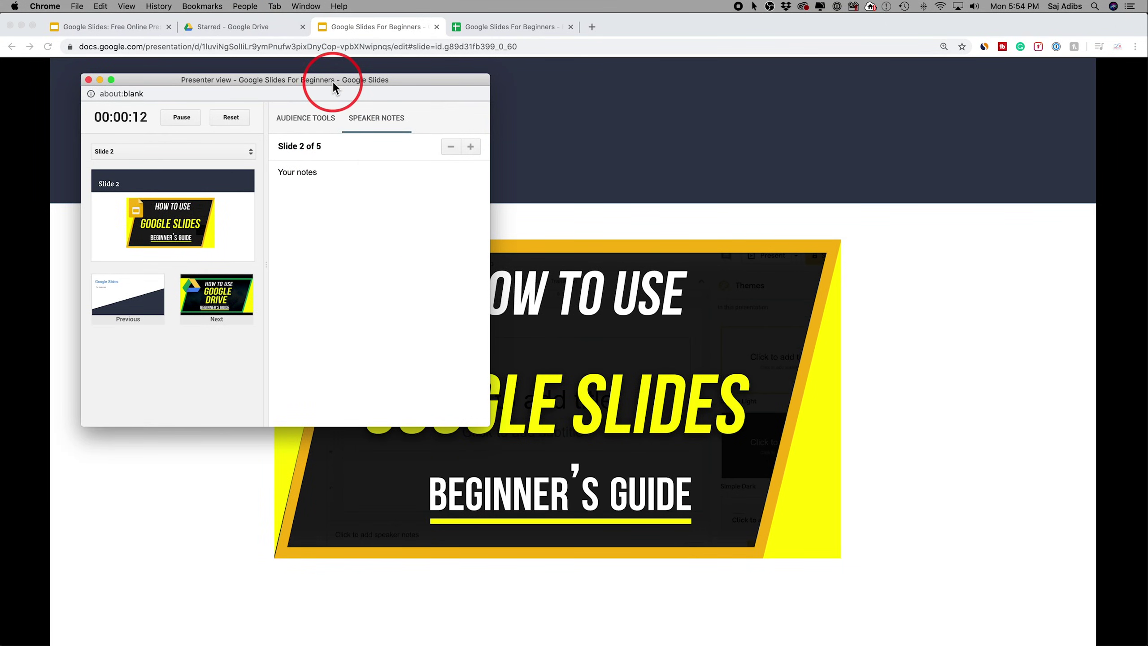
drag(333, 81, 304, 82)
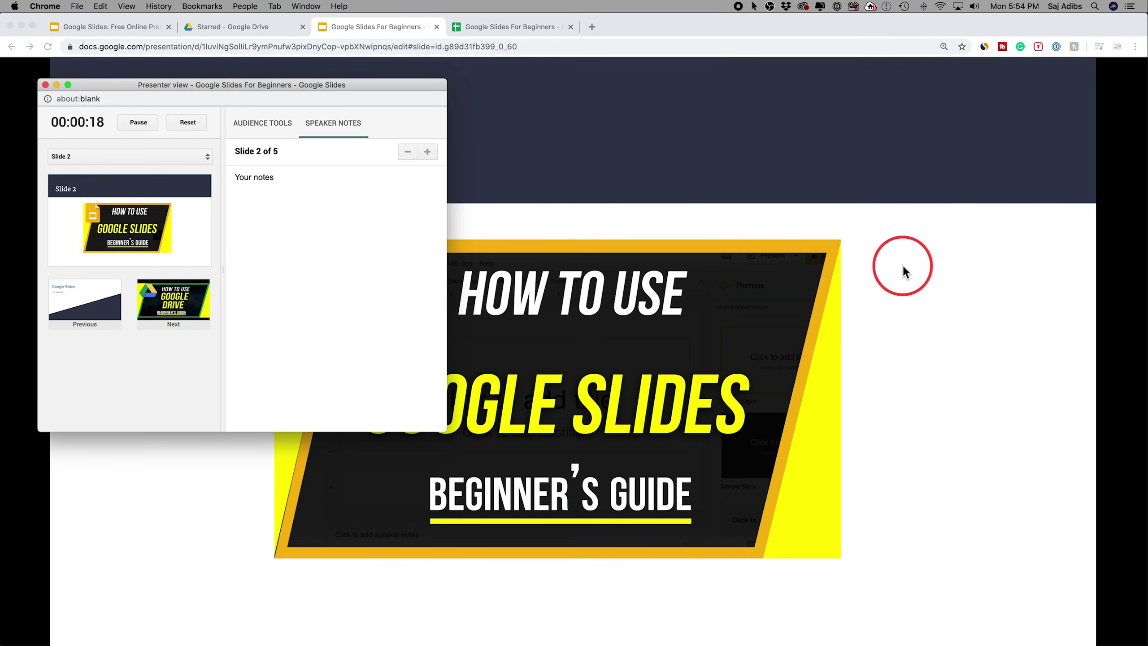
click(997, 87)
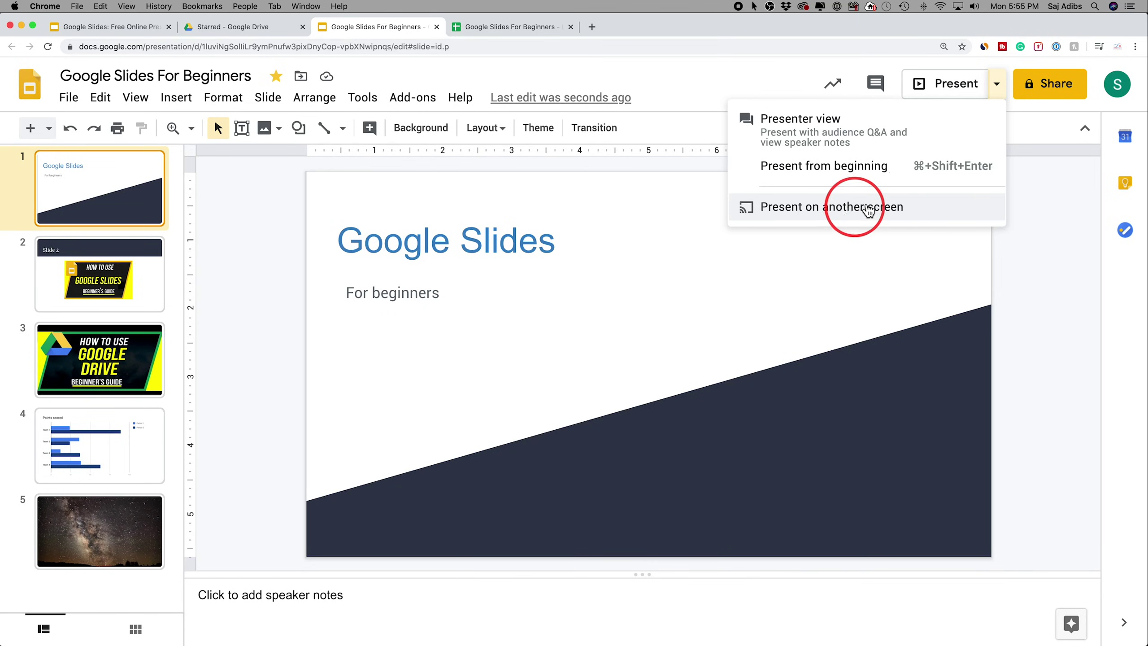
- Dismiss the presenting options and bring up the deck's Share dialog
key(Escape)
click(1053, 90)
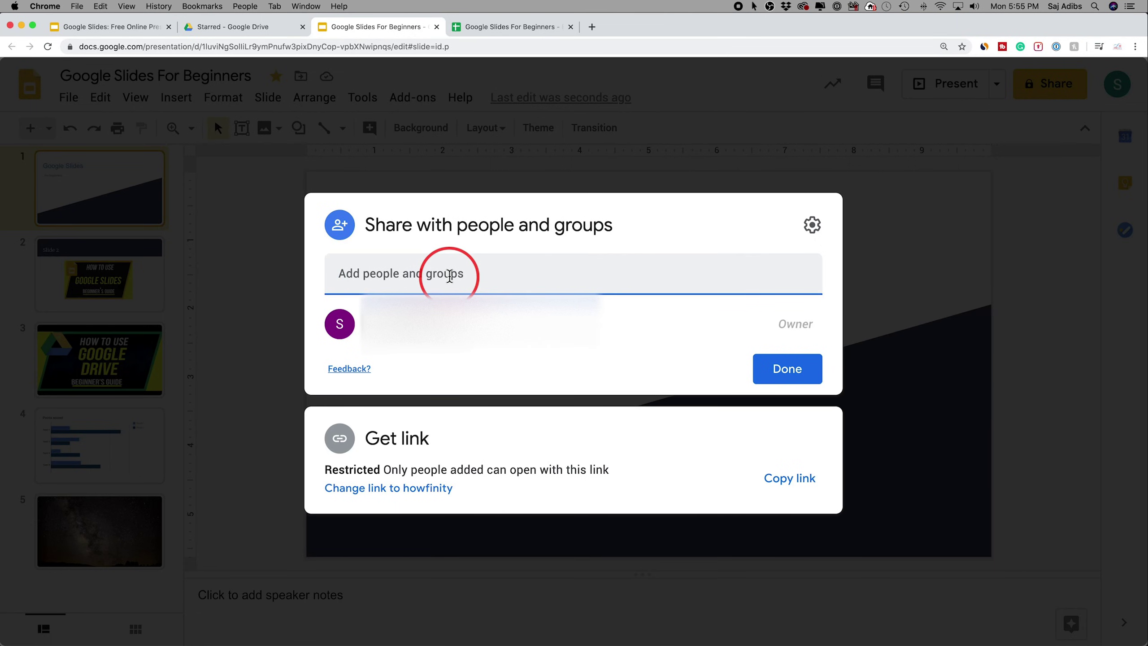
- Add the collaborator's e-mail with Editor access and send the share invitation
click(594, 290)
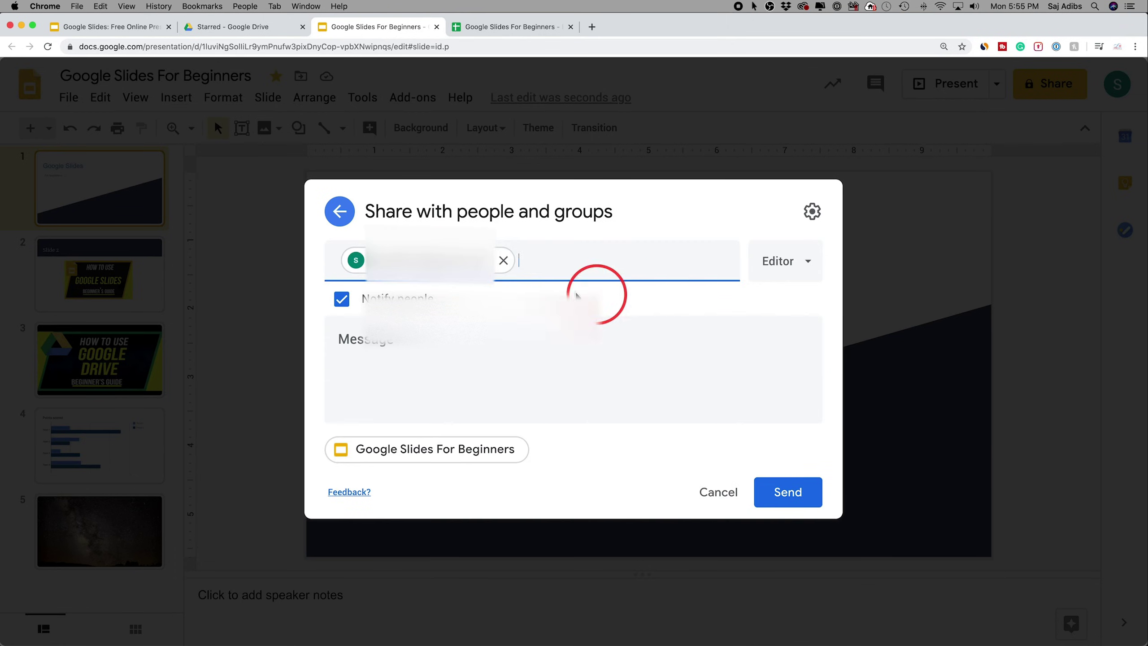
click(810, 270)
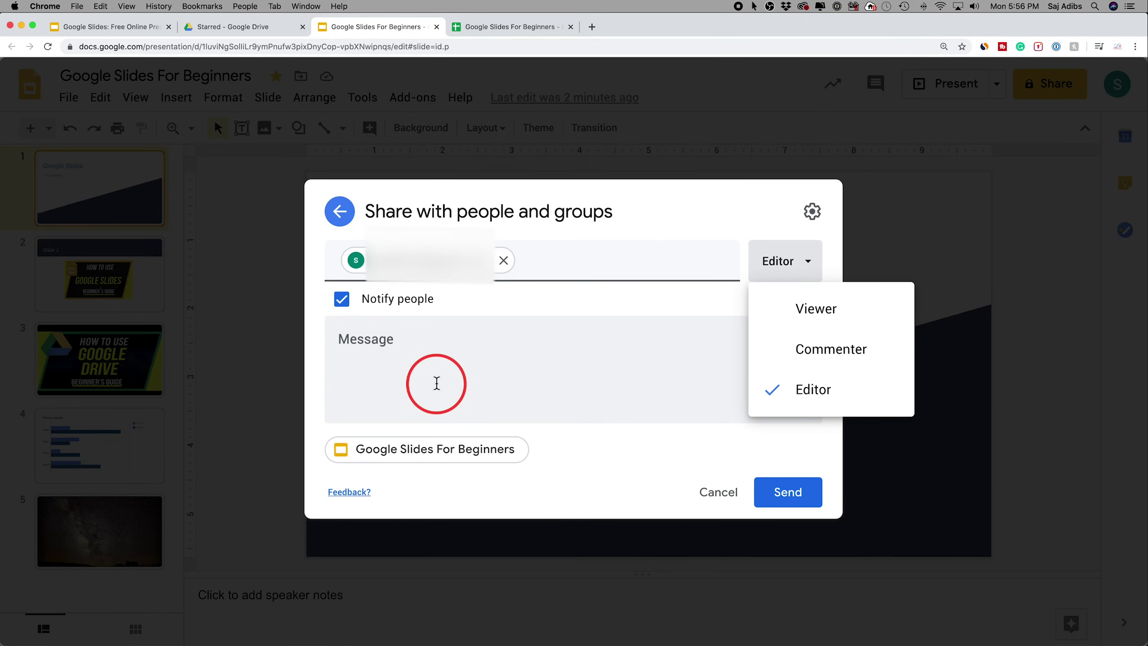
click(780, 489)
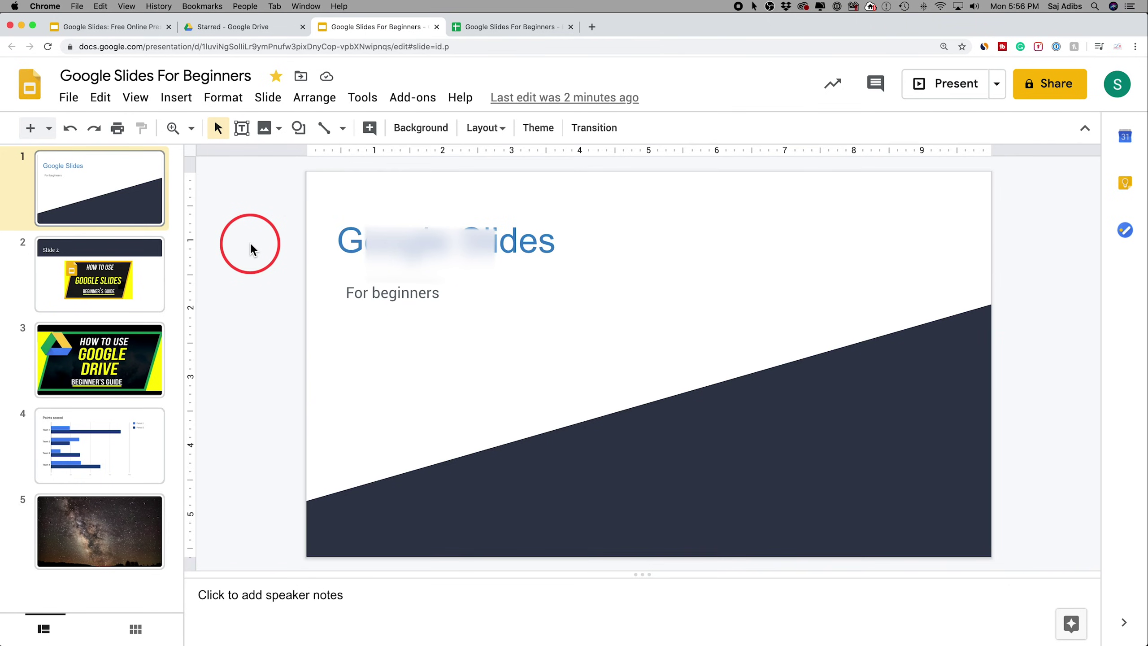